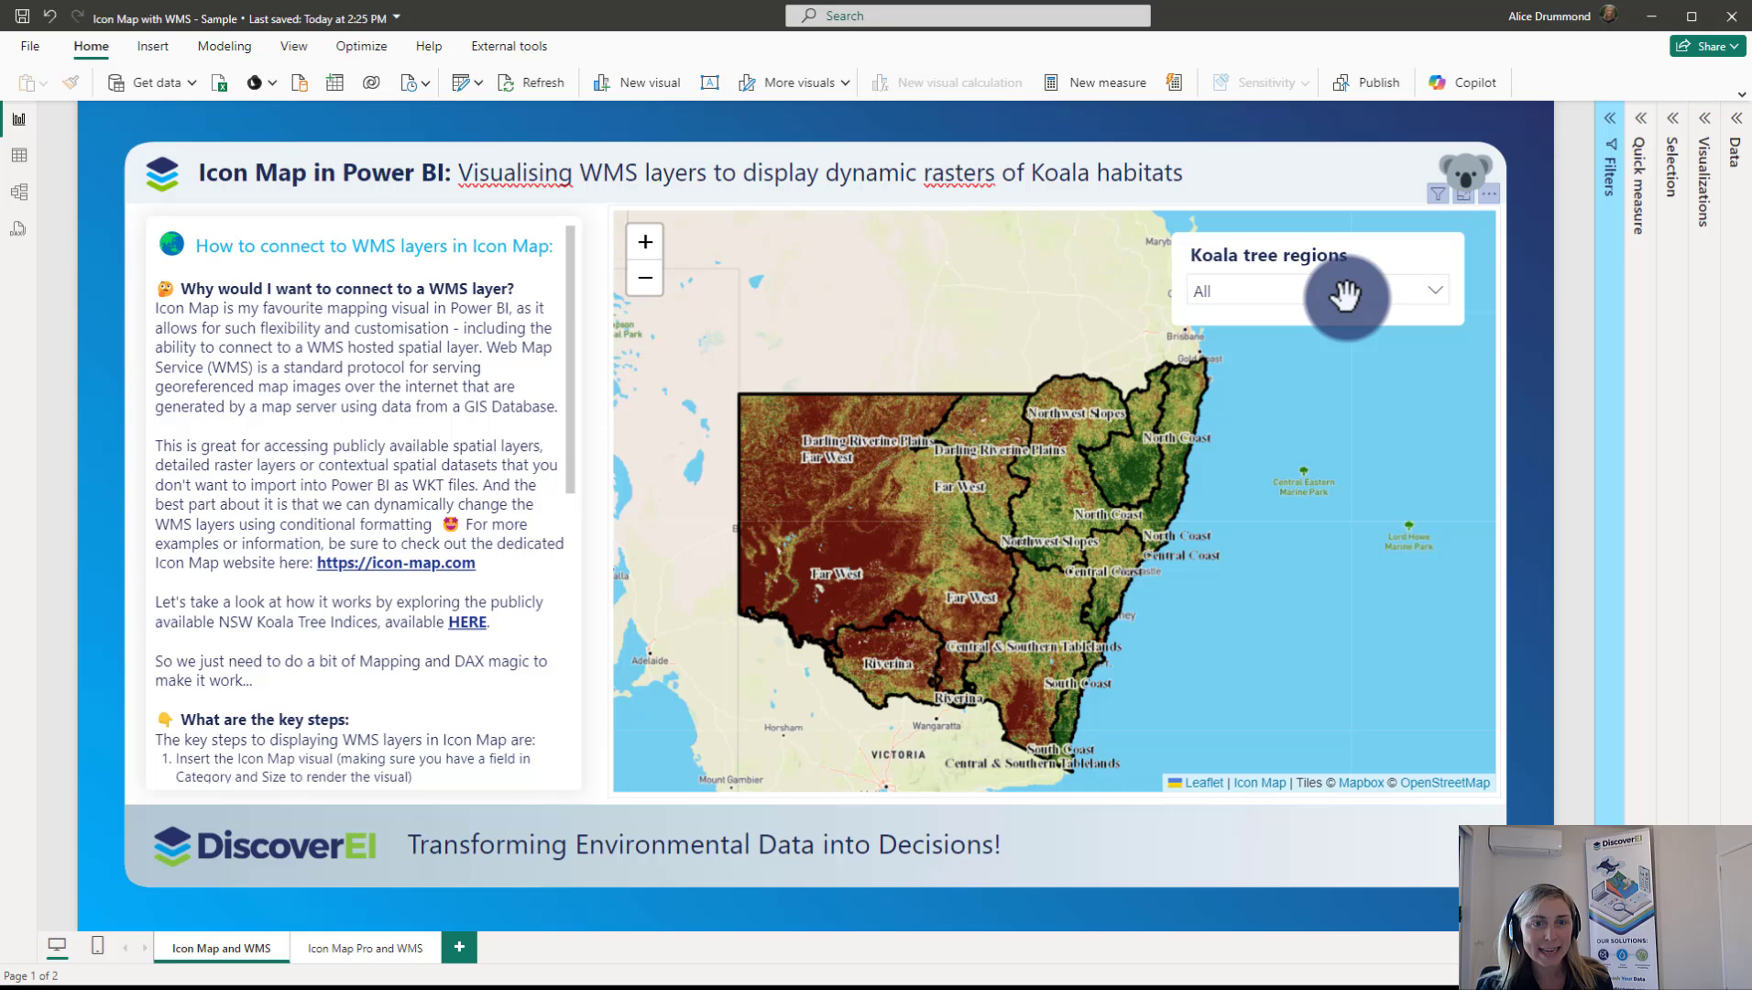
Tick South Coast, Riverina and Northern Tablelands in the regions slicer, then frame the NSW north coast.
left_click(1309, 288)
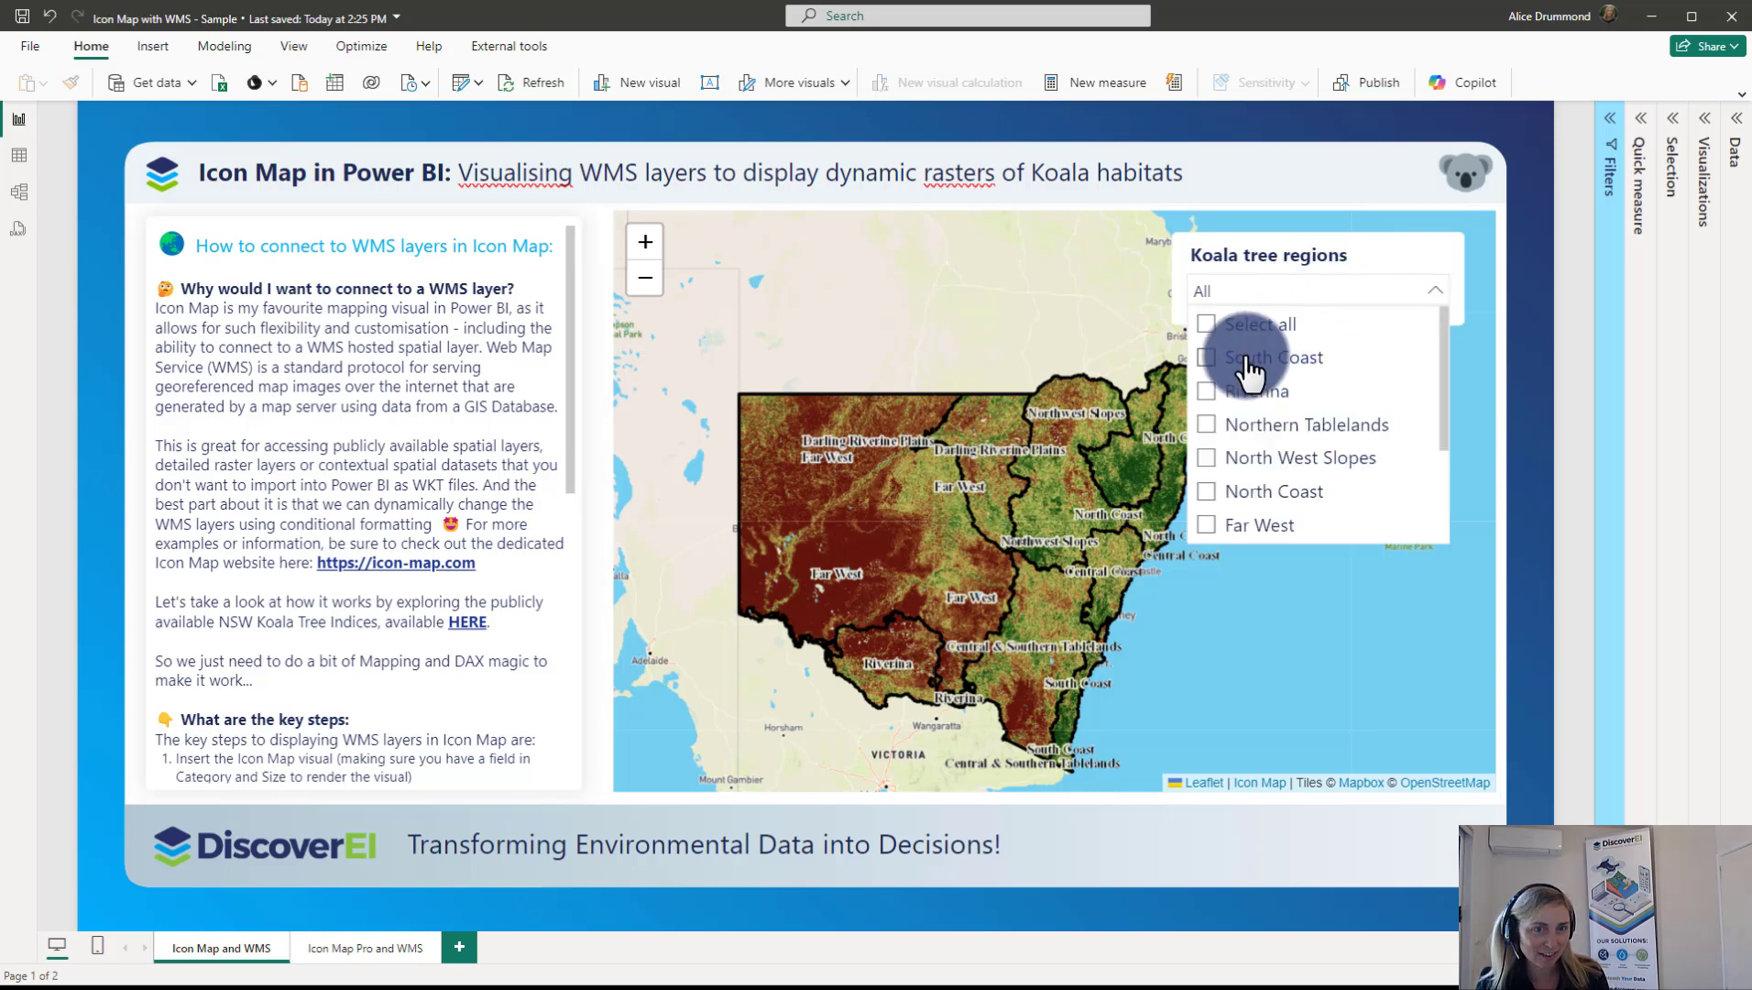
left_click(1251, 357)
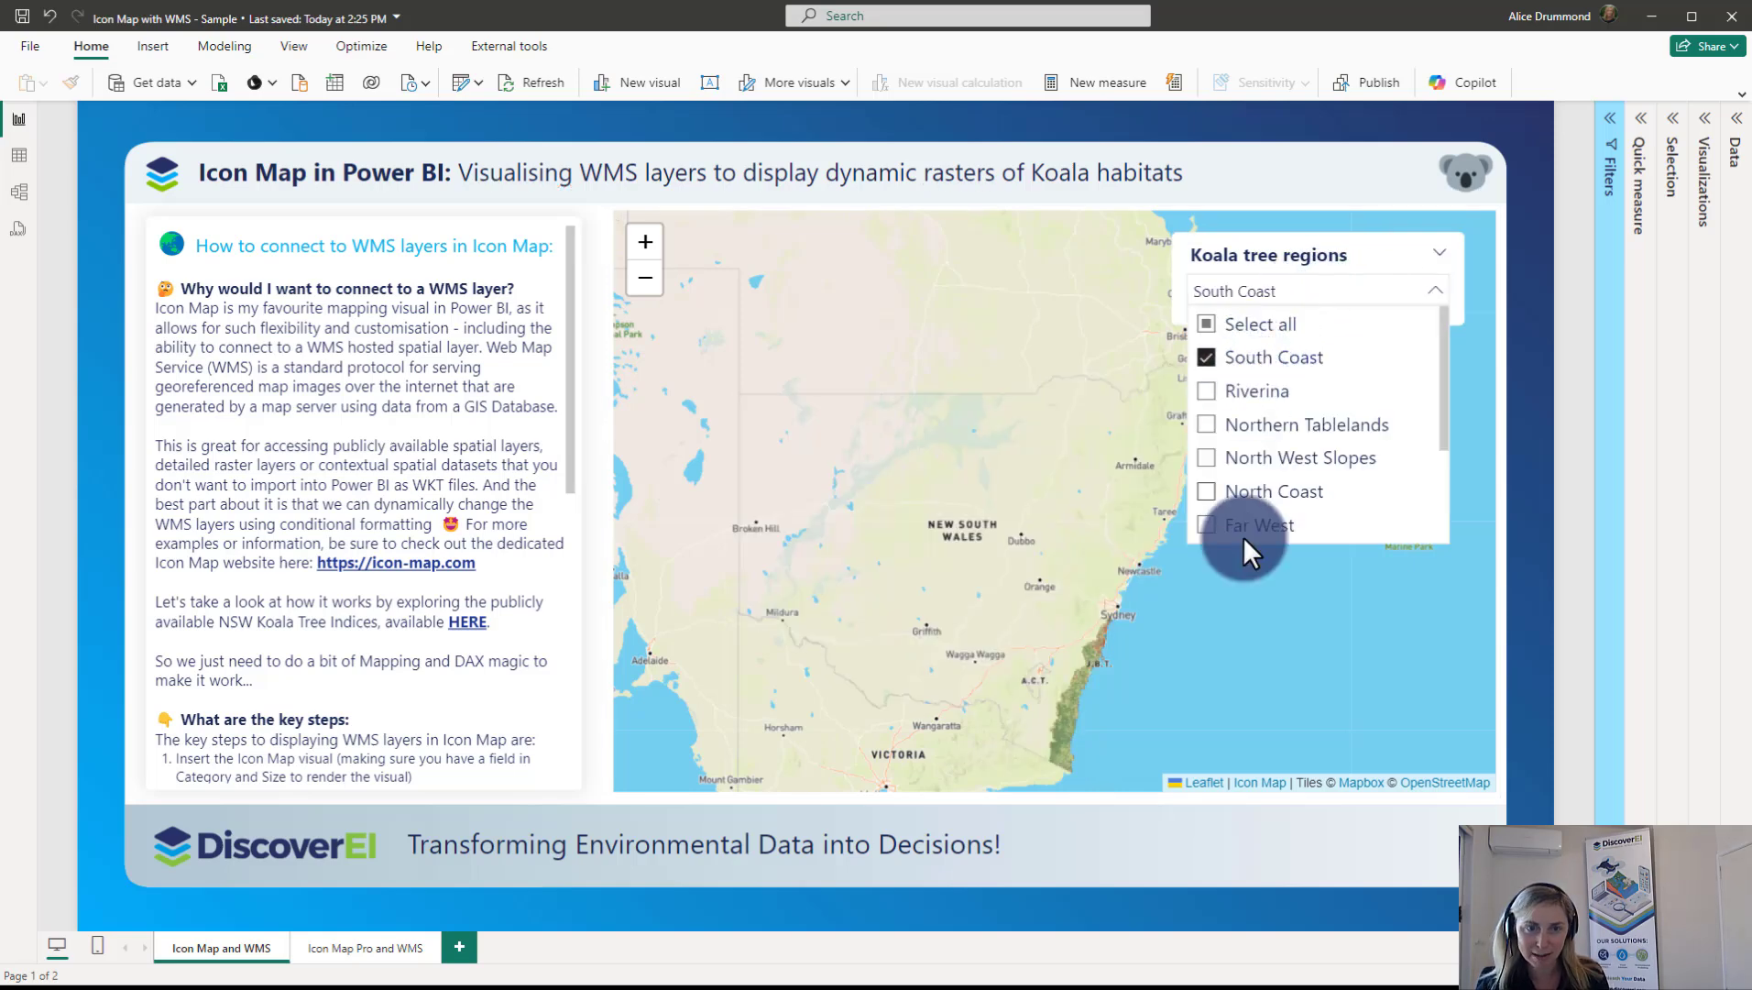
left_click(1253, 392)
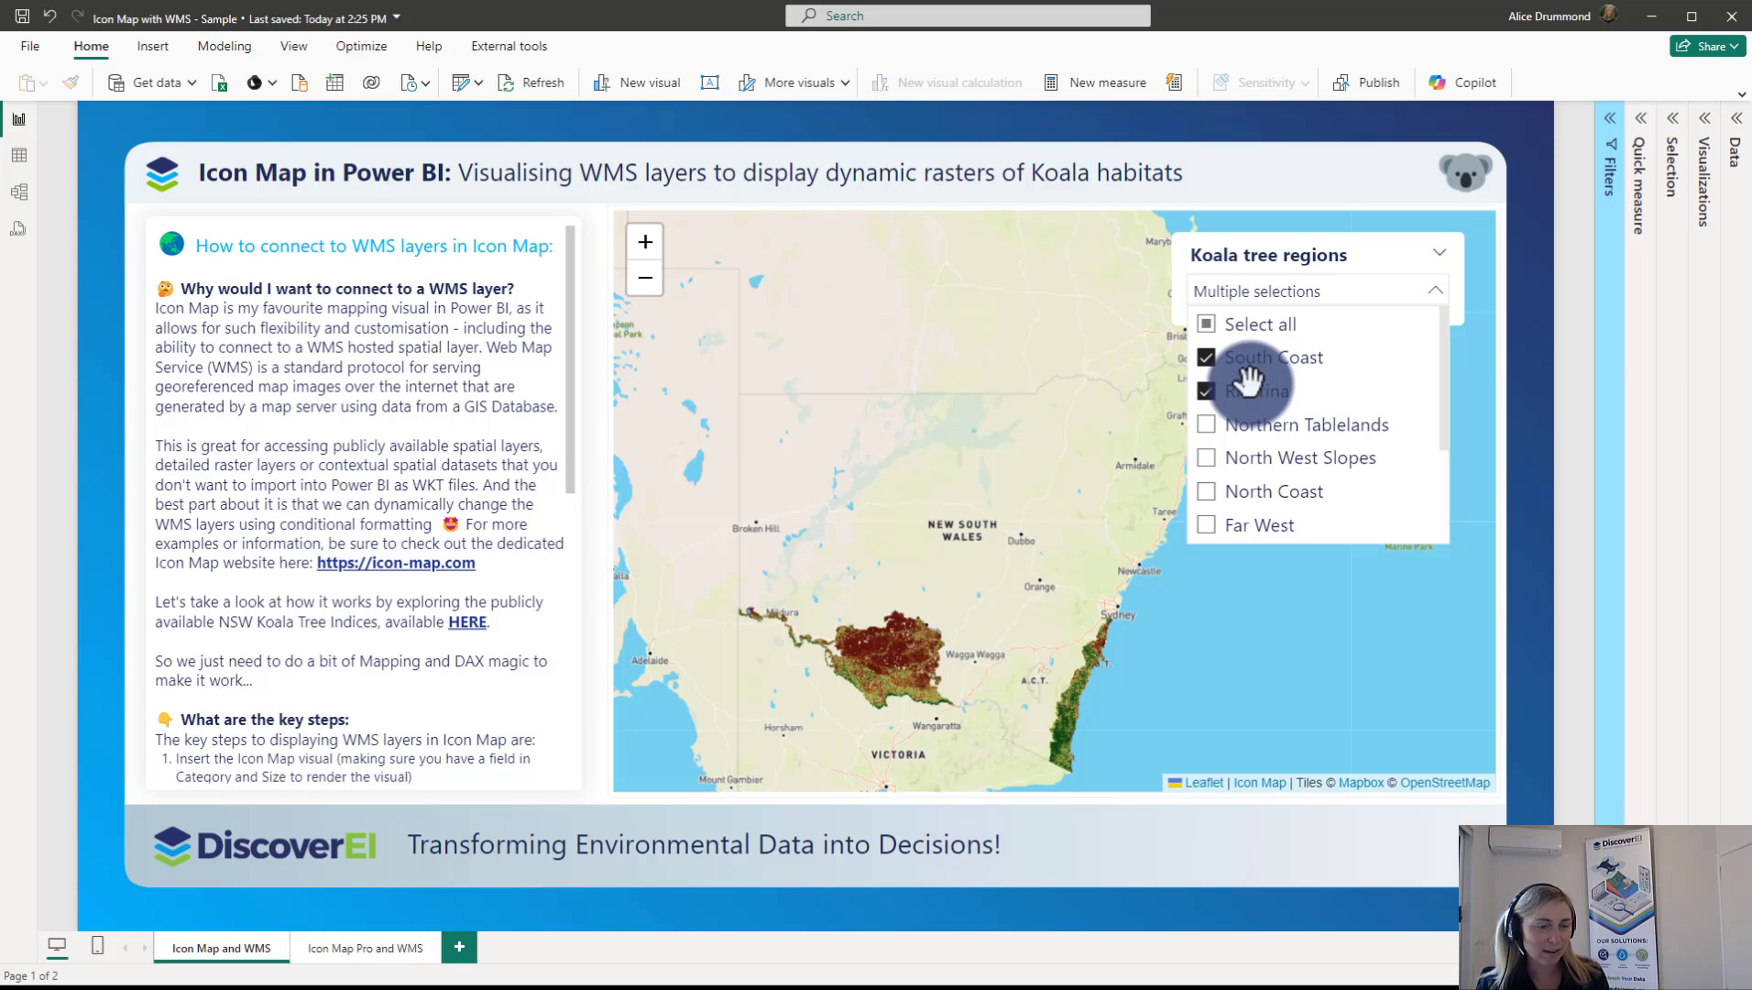
left_click(1226, 426)
scroll(824, 522, "down", 2)
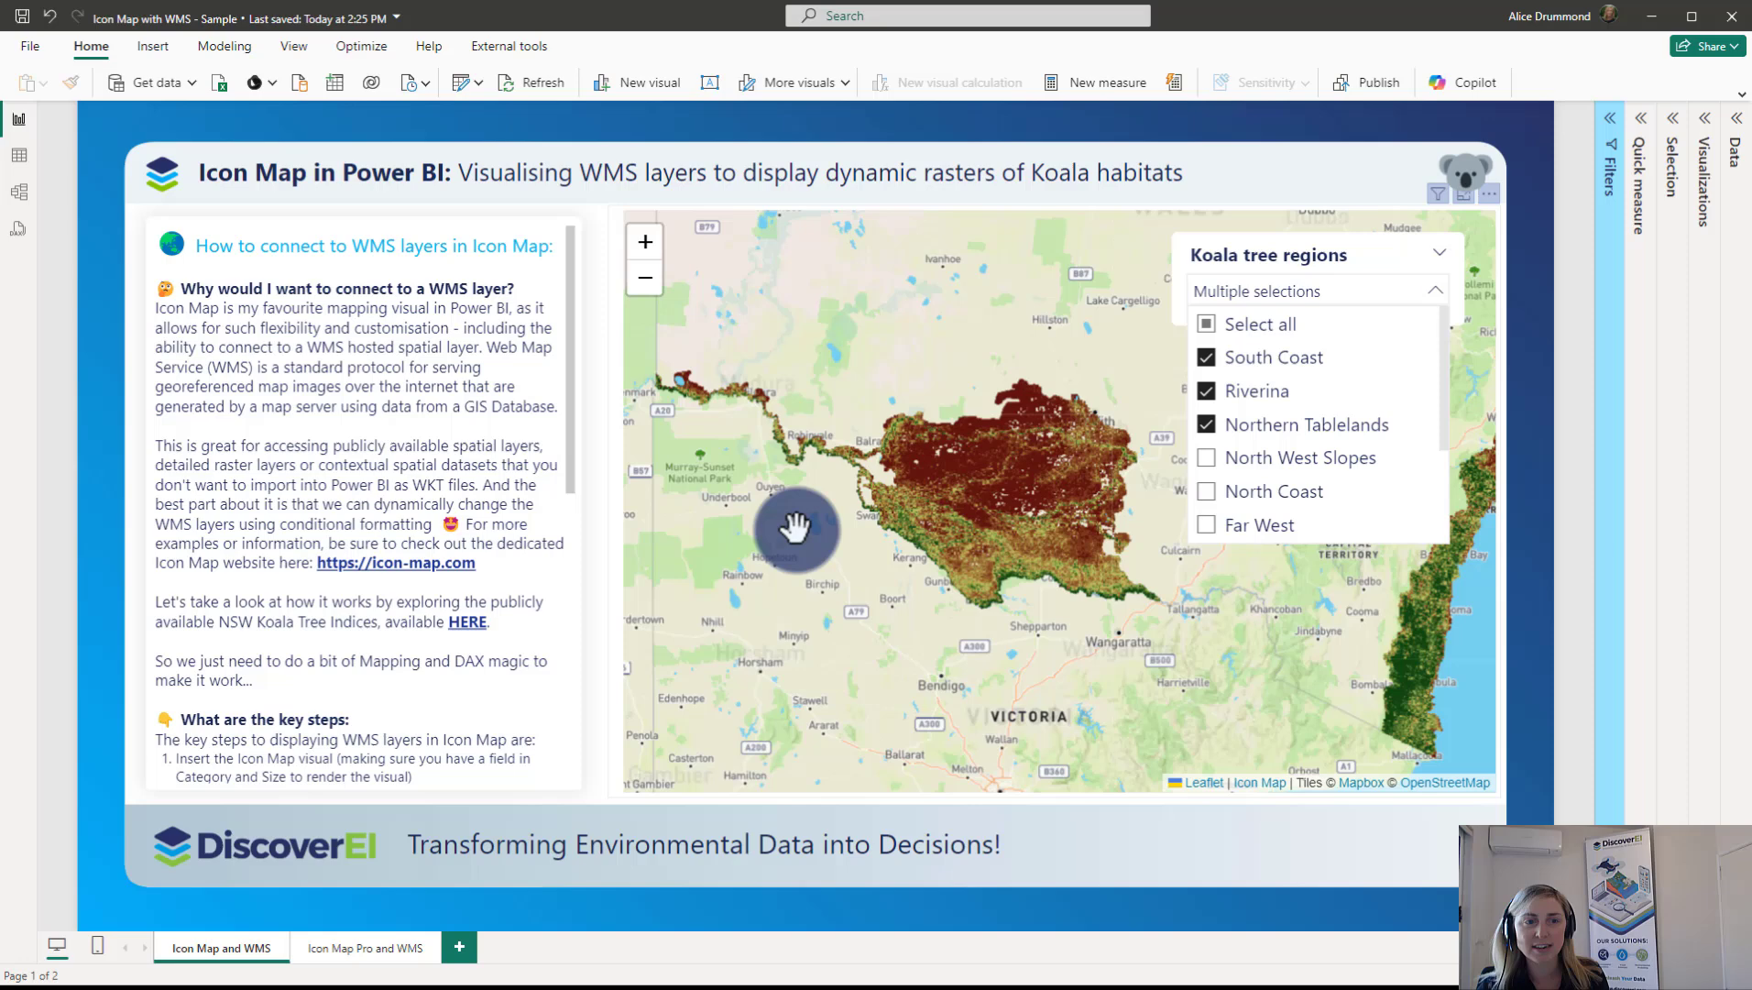
left_click_drag(1123, 376, 929, 597)
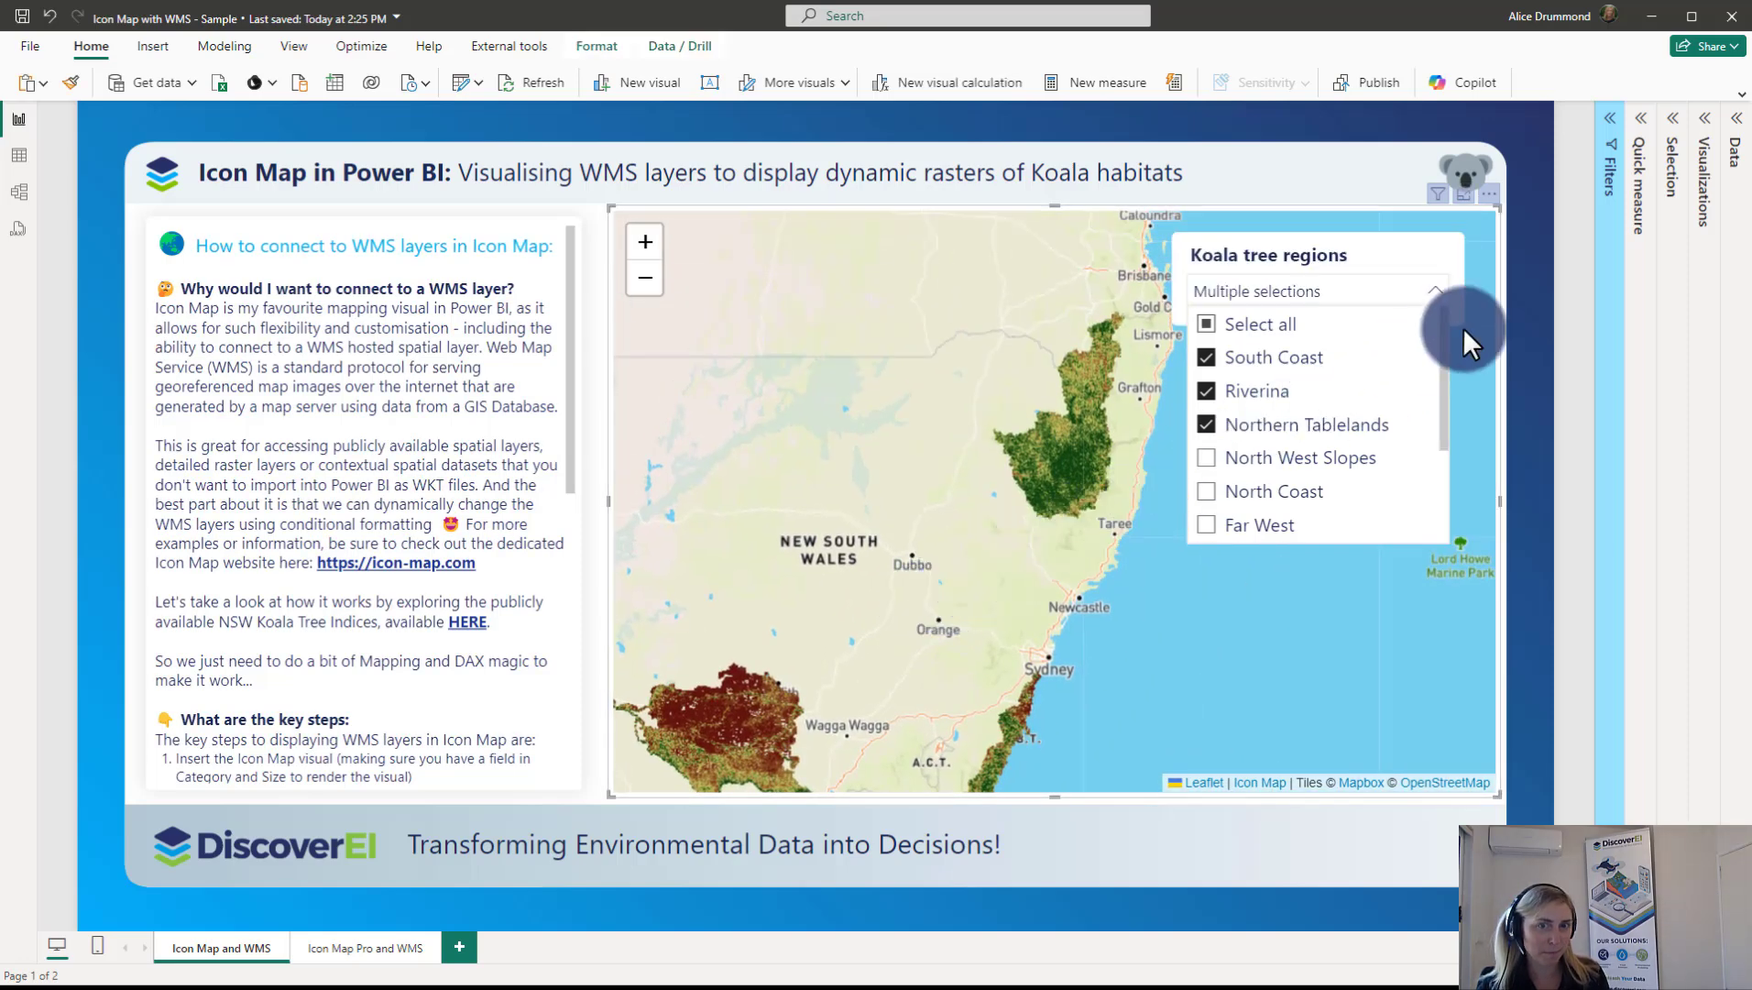
left_click(1512, 309)
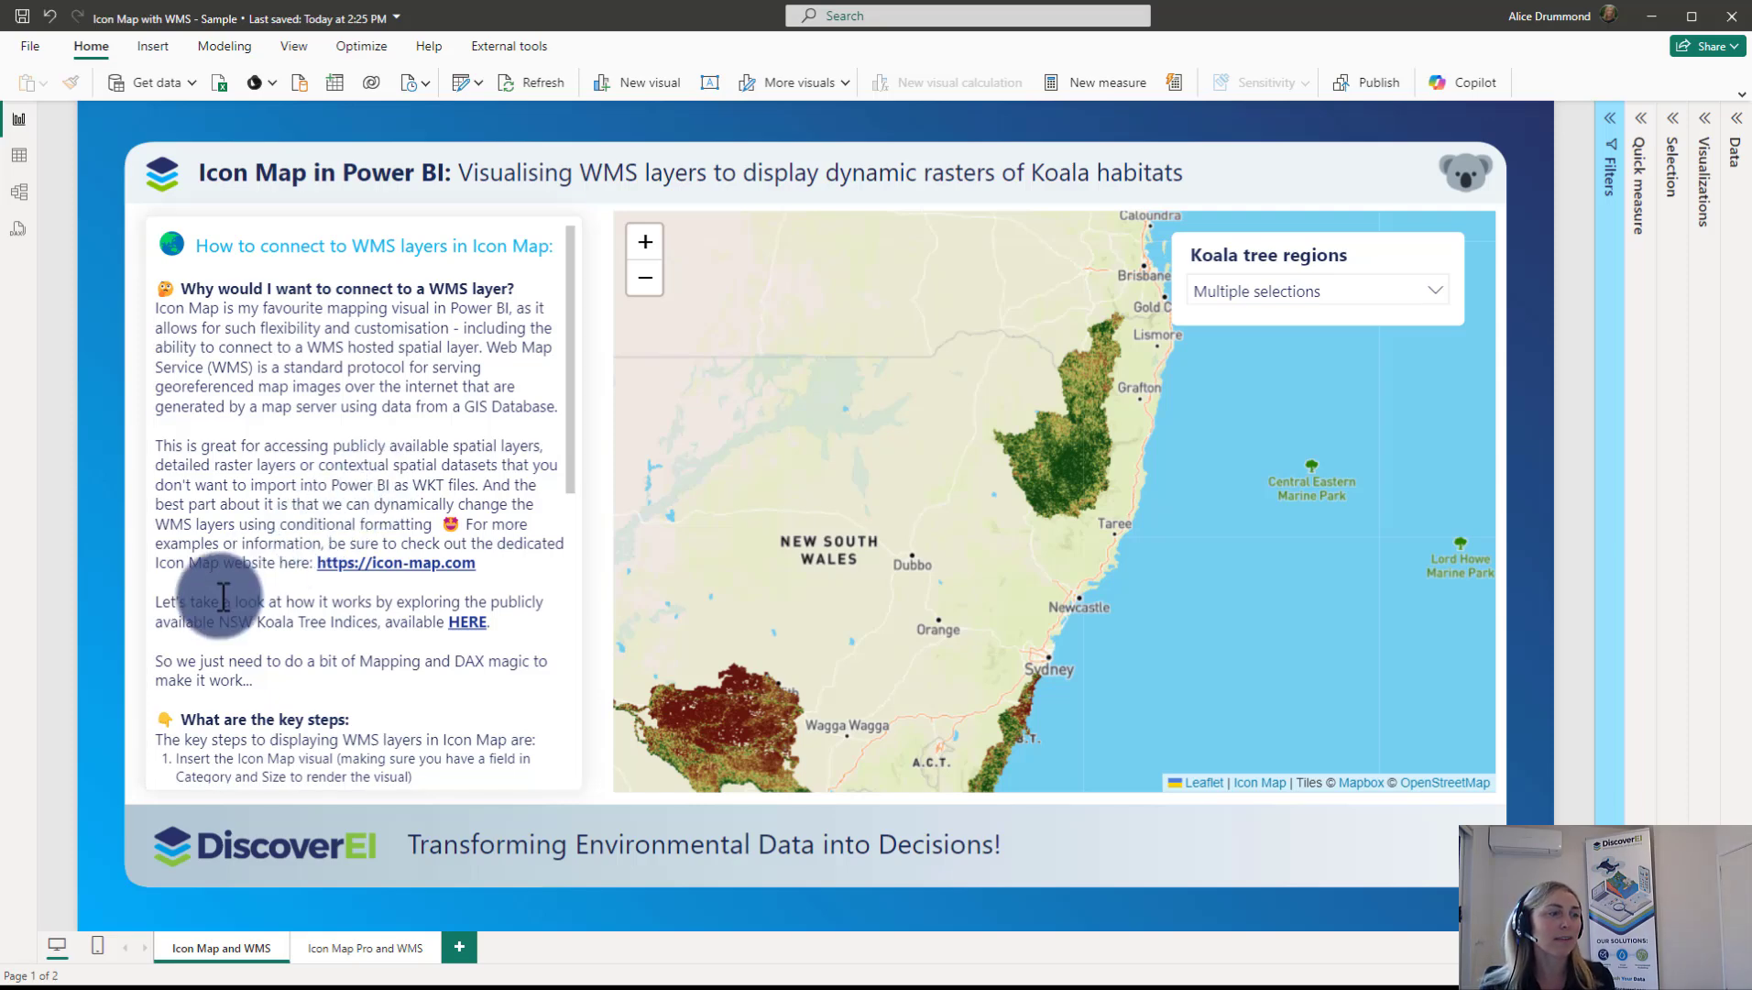
Scroll the report's text box down to the link for the SEED koala tree indices page.
scroll(223, 595, "down", 3)
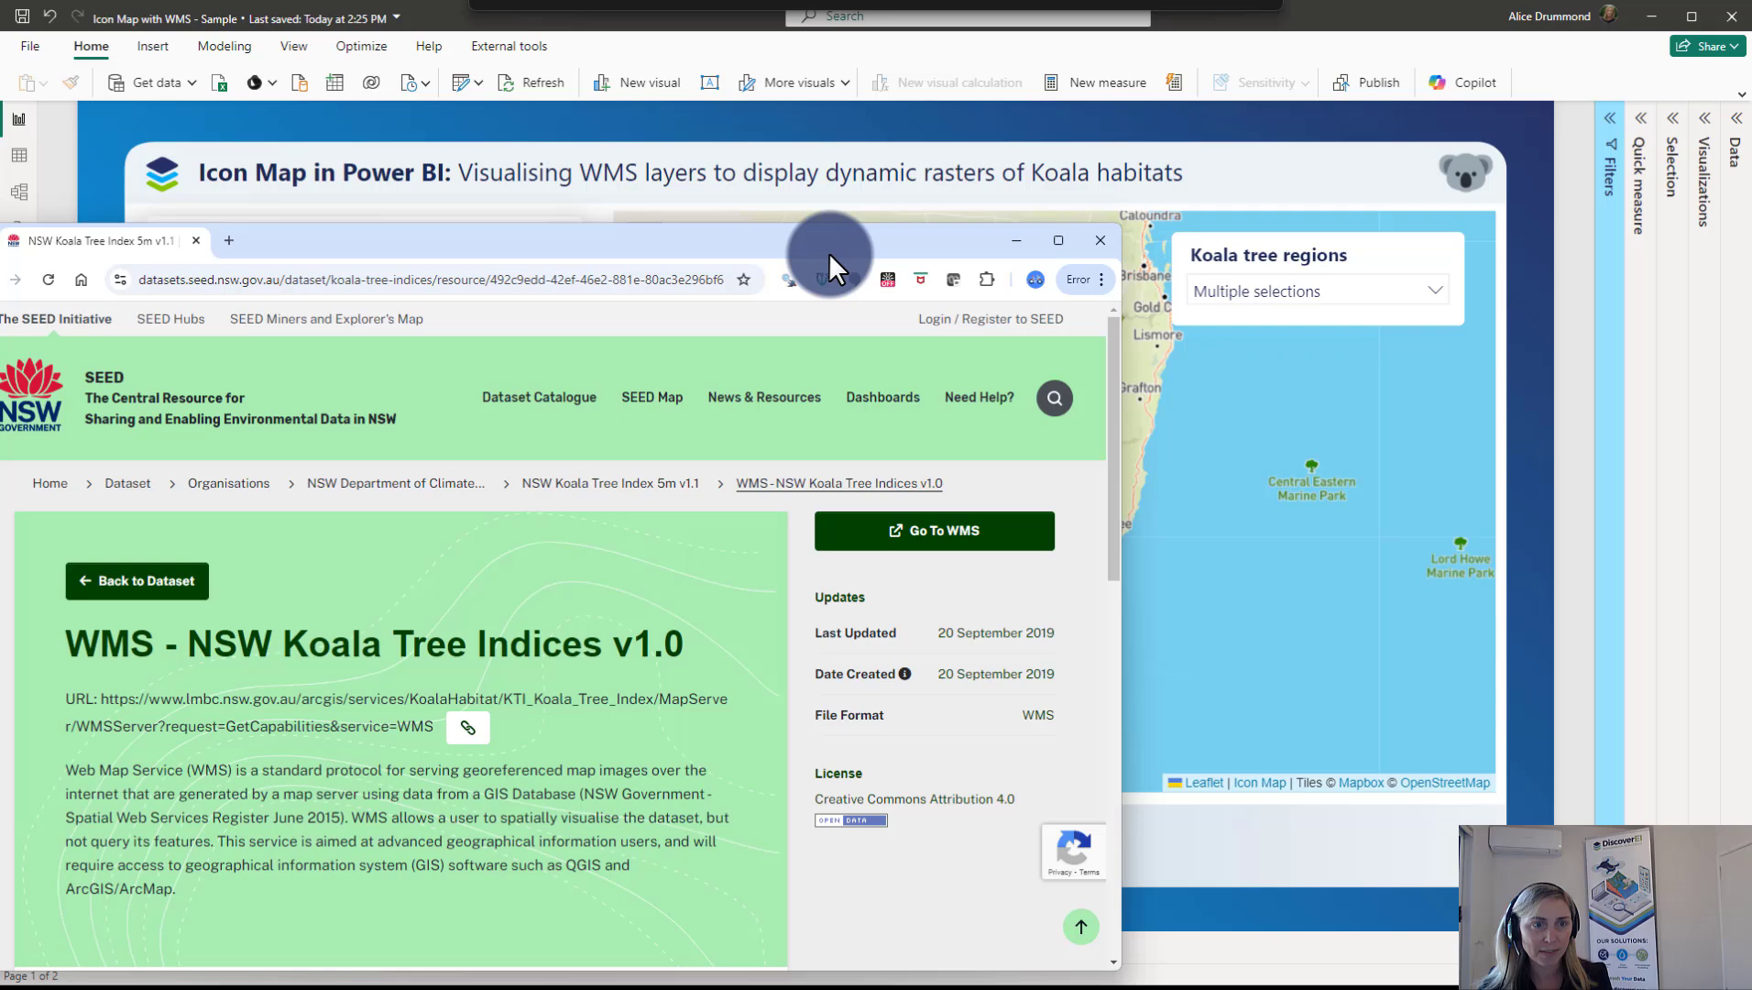
Maximise Chrome to read the WMS - NSW Koala Tree Indices v1.0 page full-screen.
double_click(839, 243)
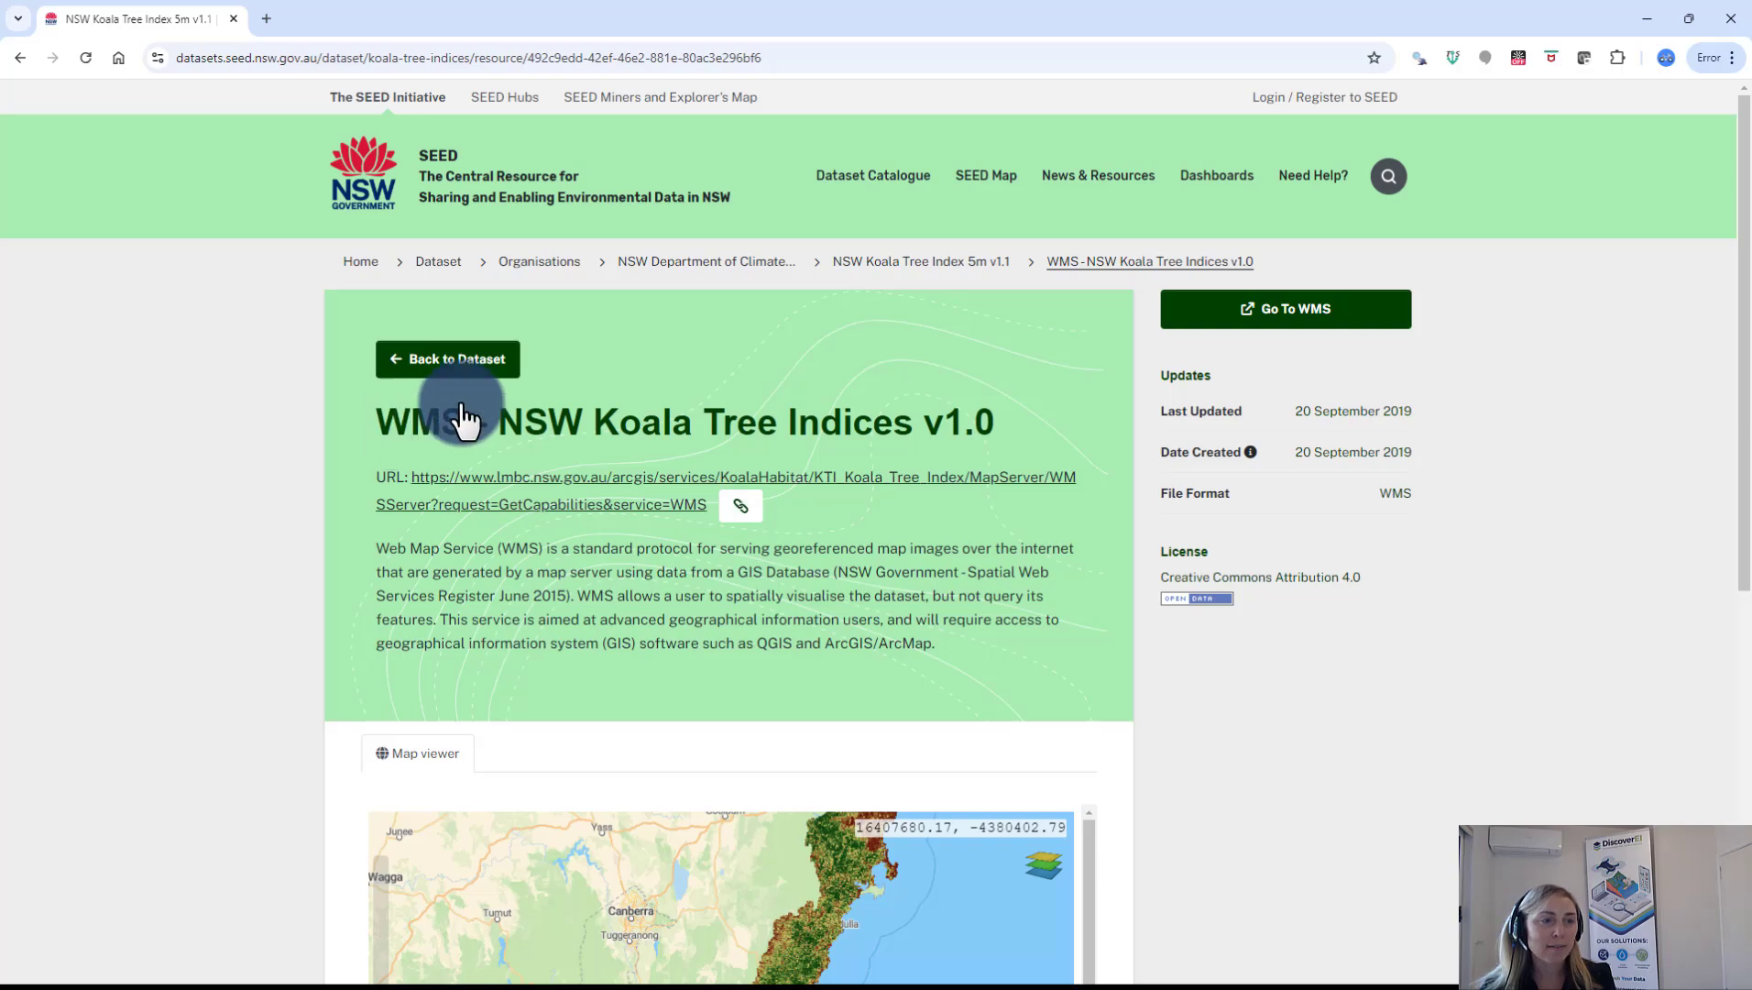
left_click(1646, 19)
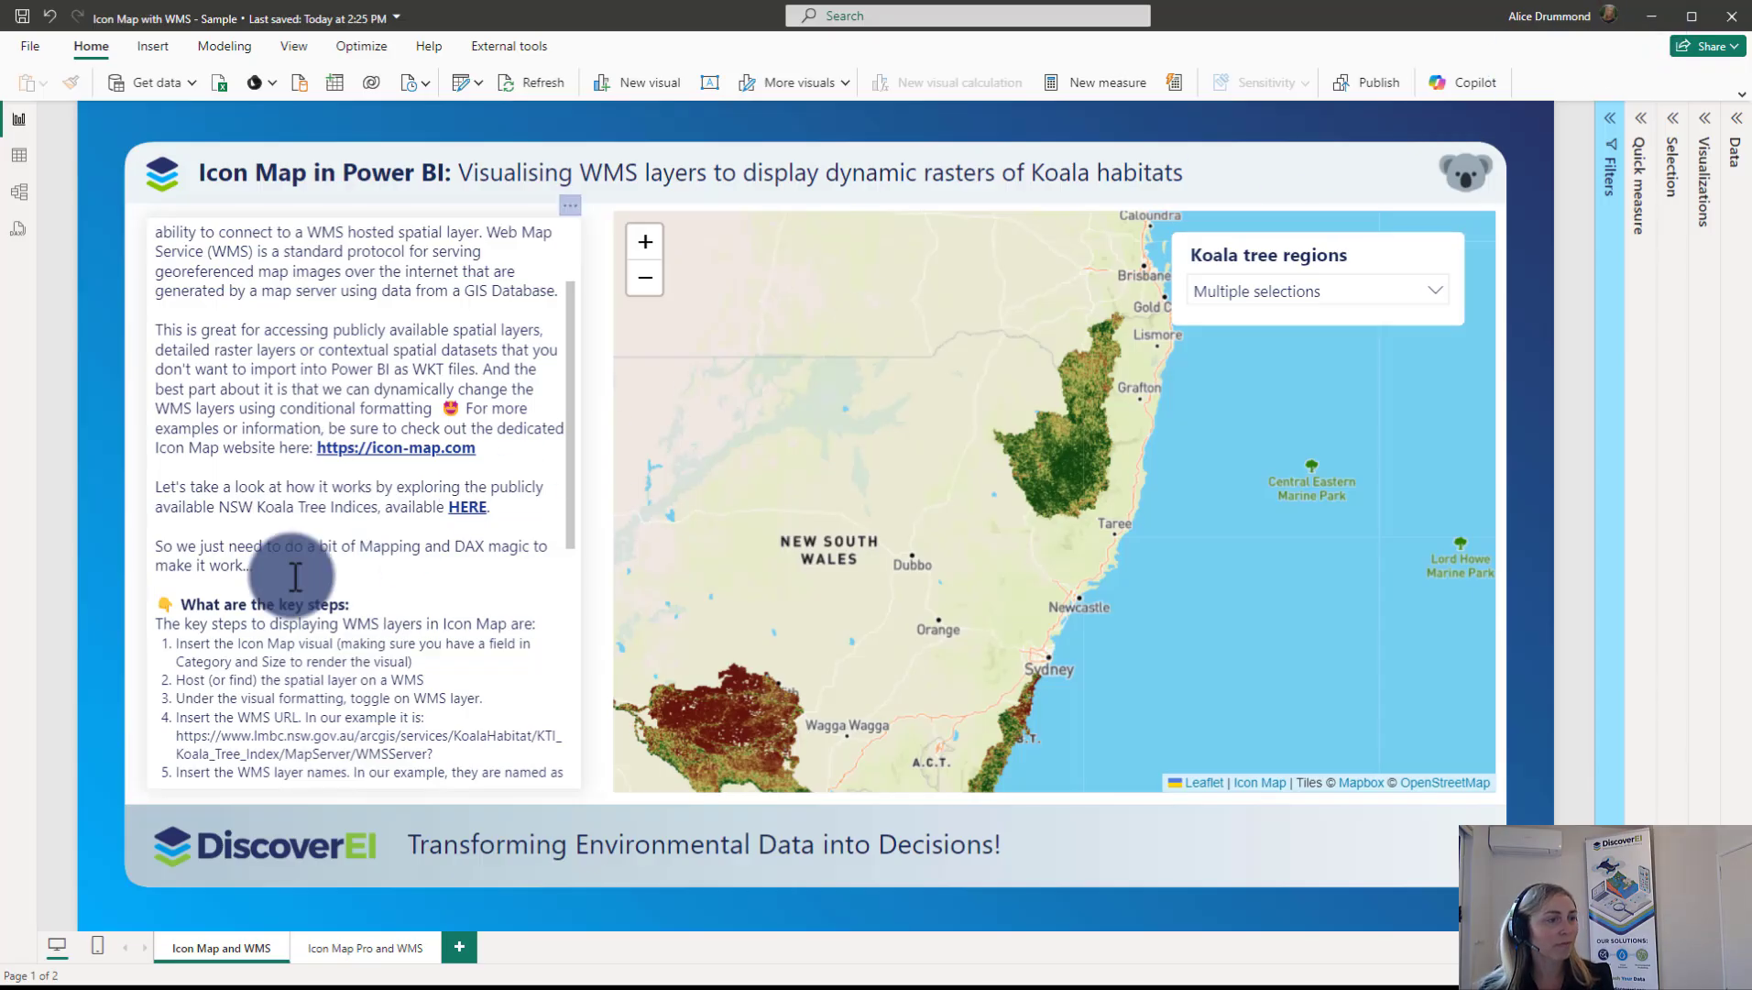
scroll(295, 575, "down", 3)
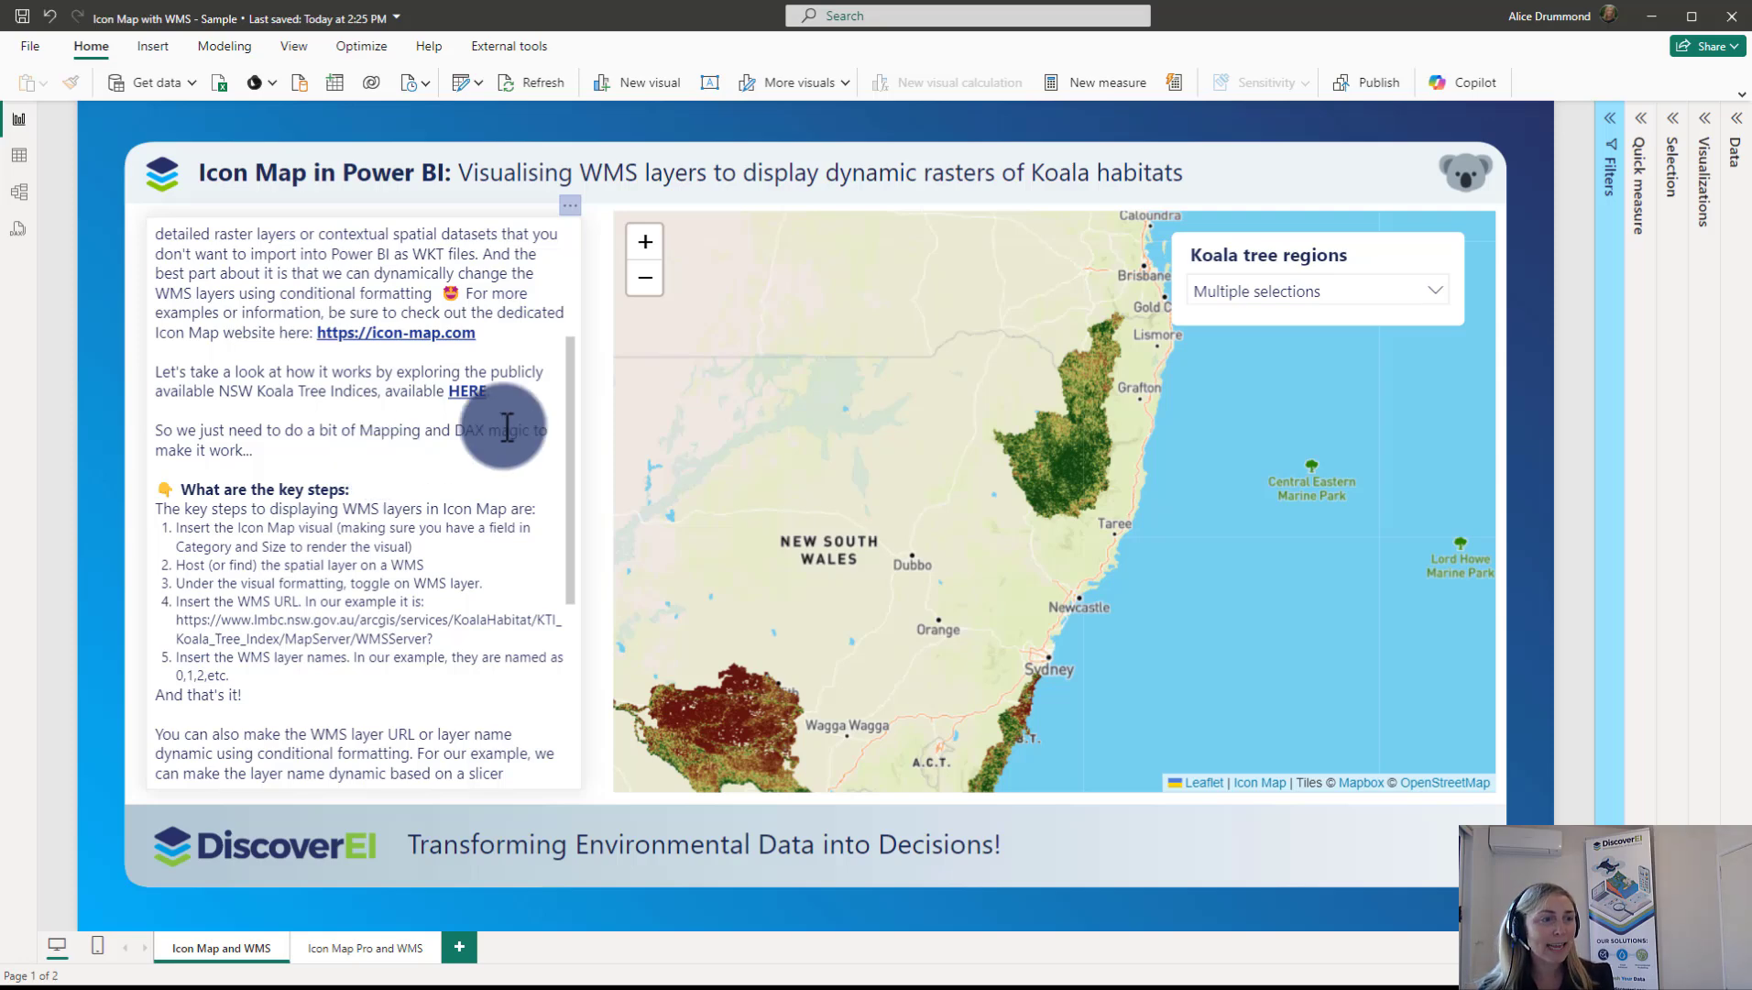
scroll(507, 427, "down", 3)
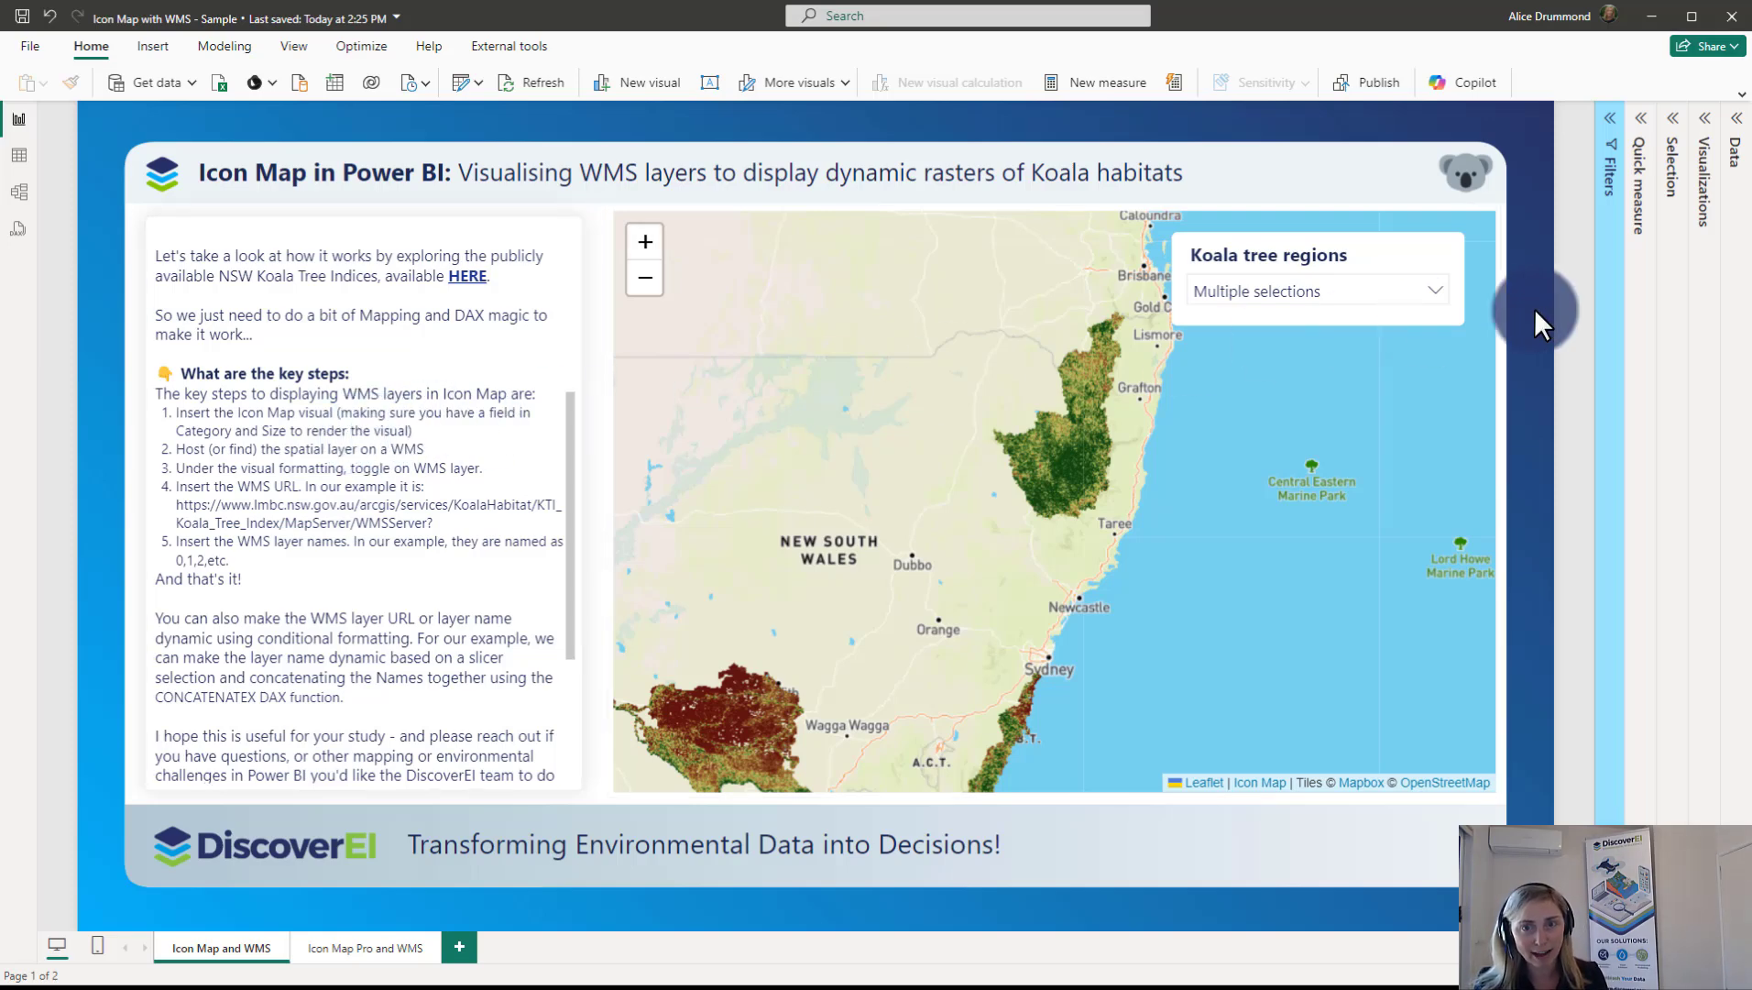
Add a new Icon Map visual and hide the existing iconMapV3 map in the Selection pane.
left_click(1703, 119)
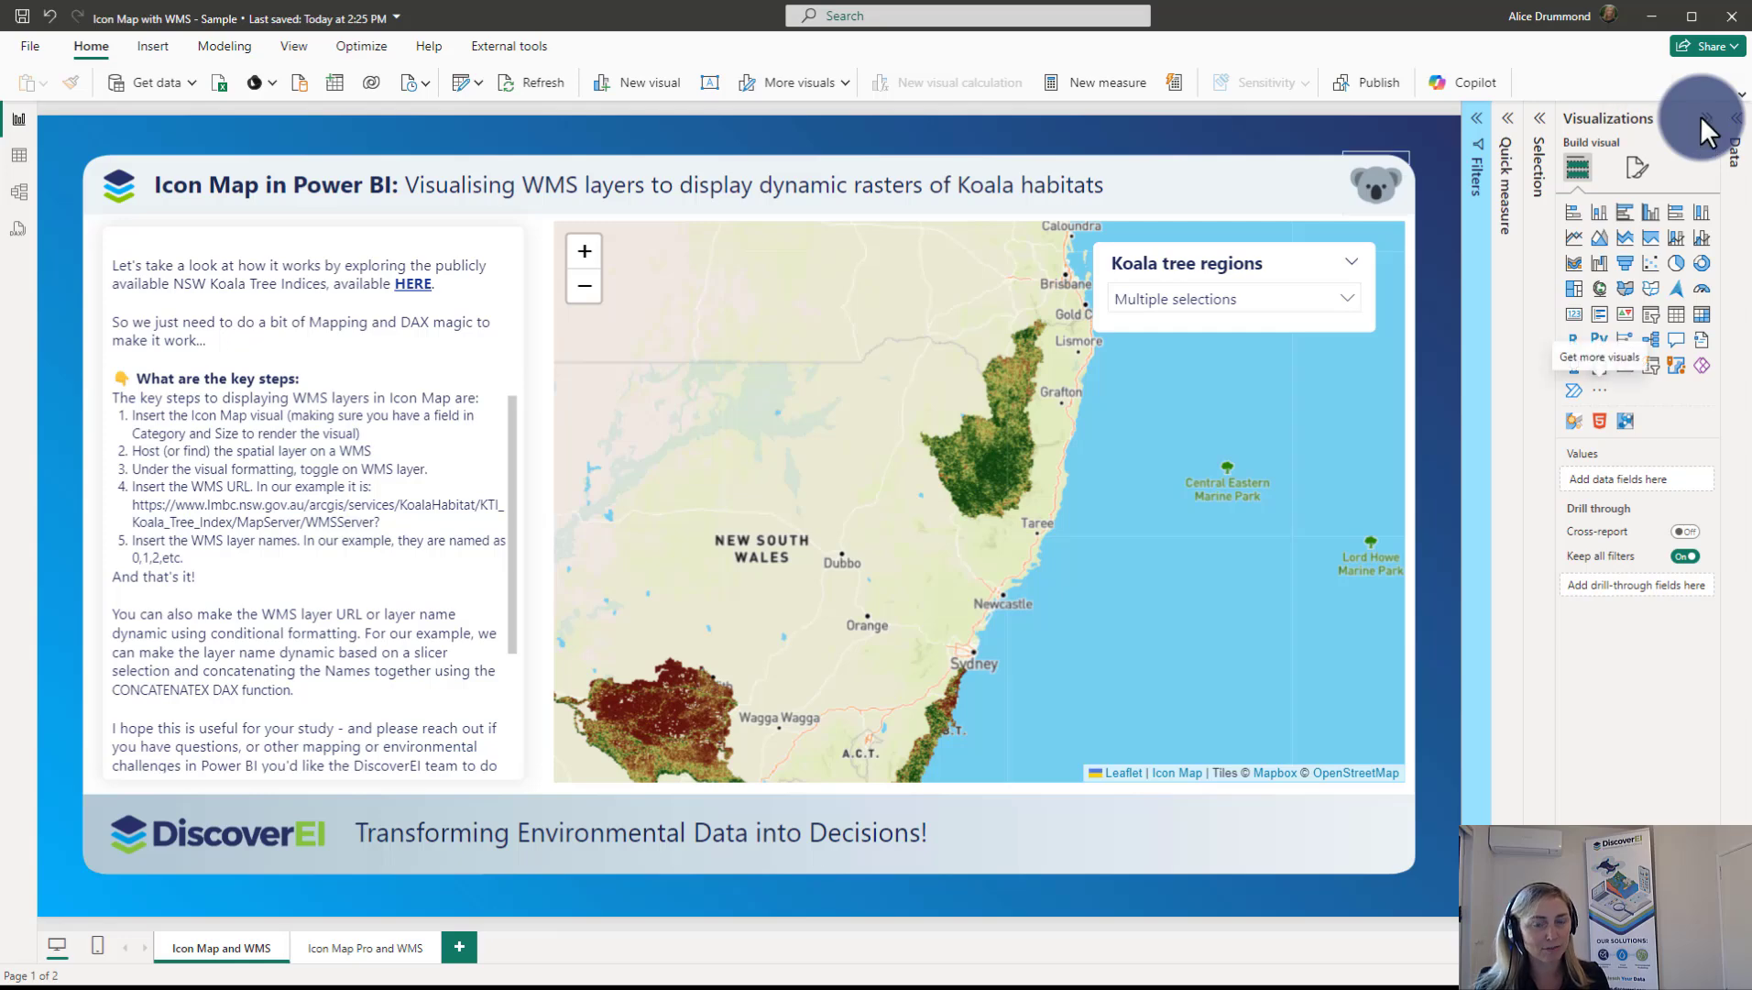
left_click(1576, 422)
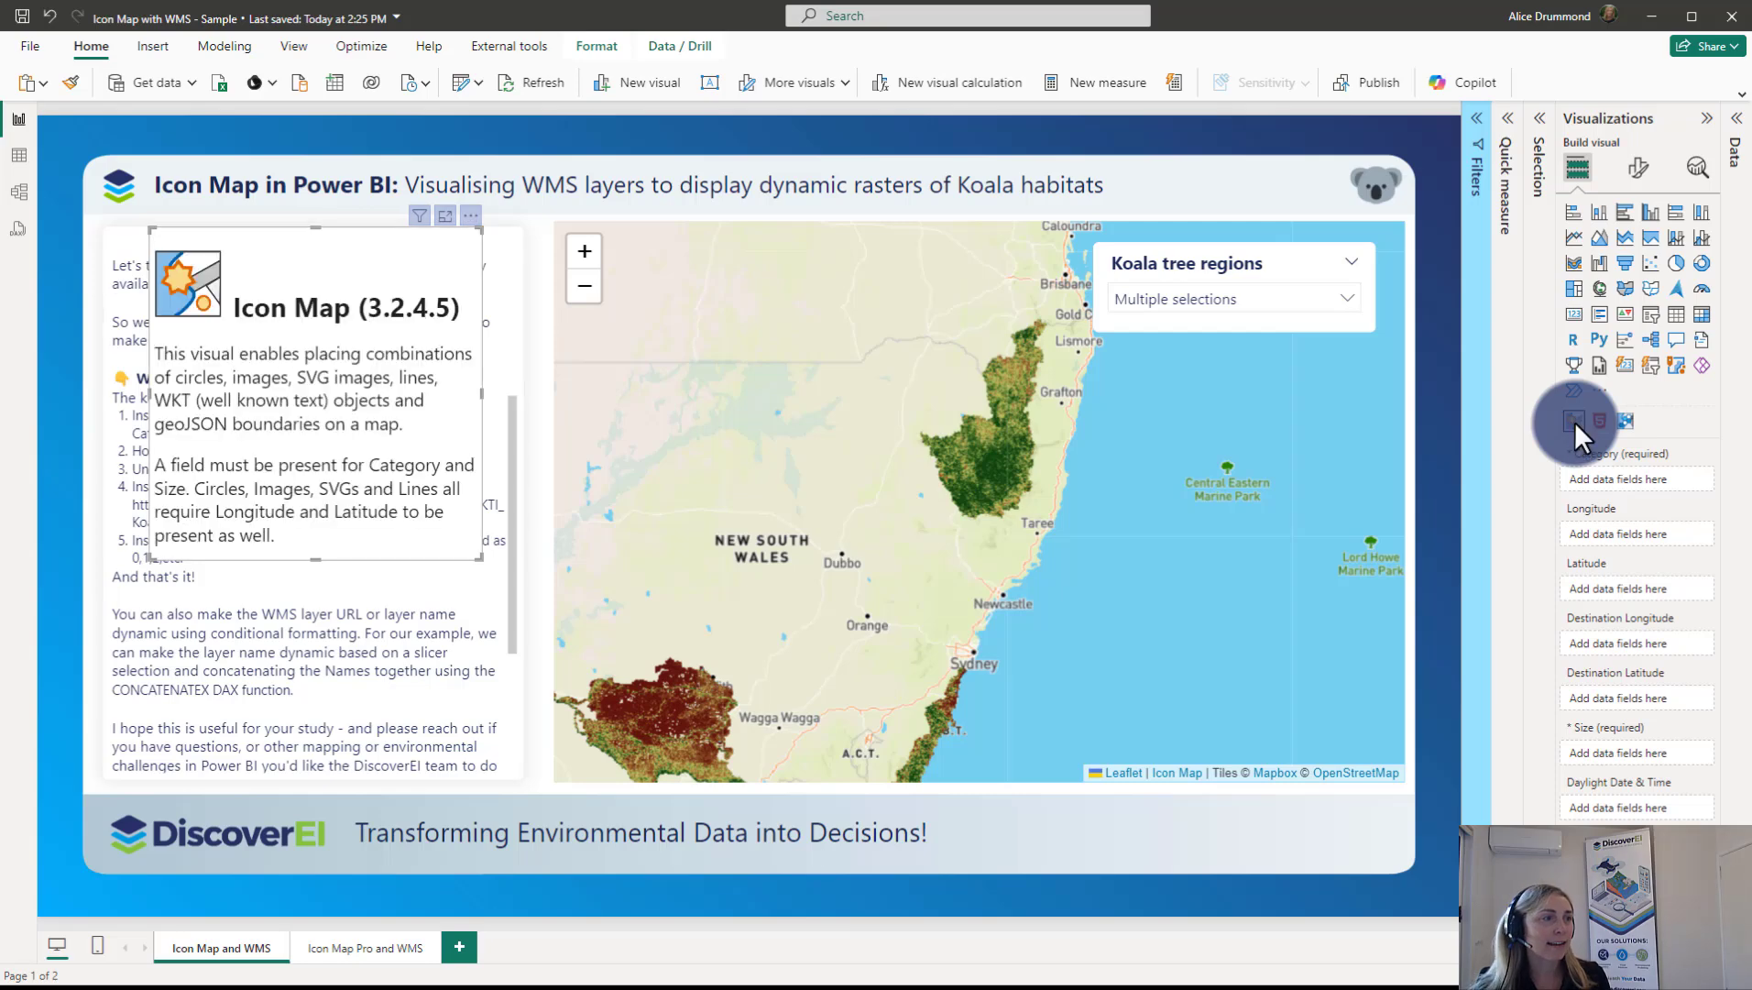
left_click(1409, 229)
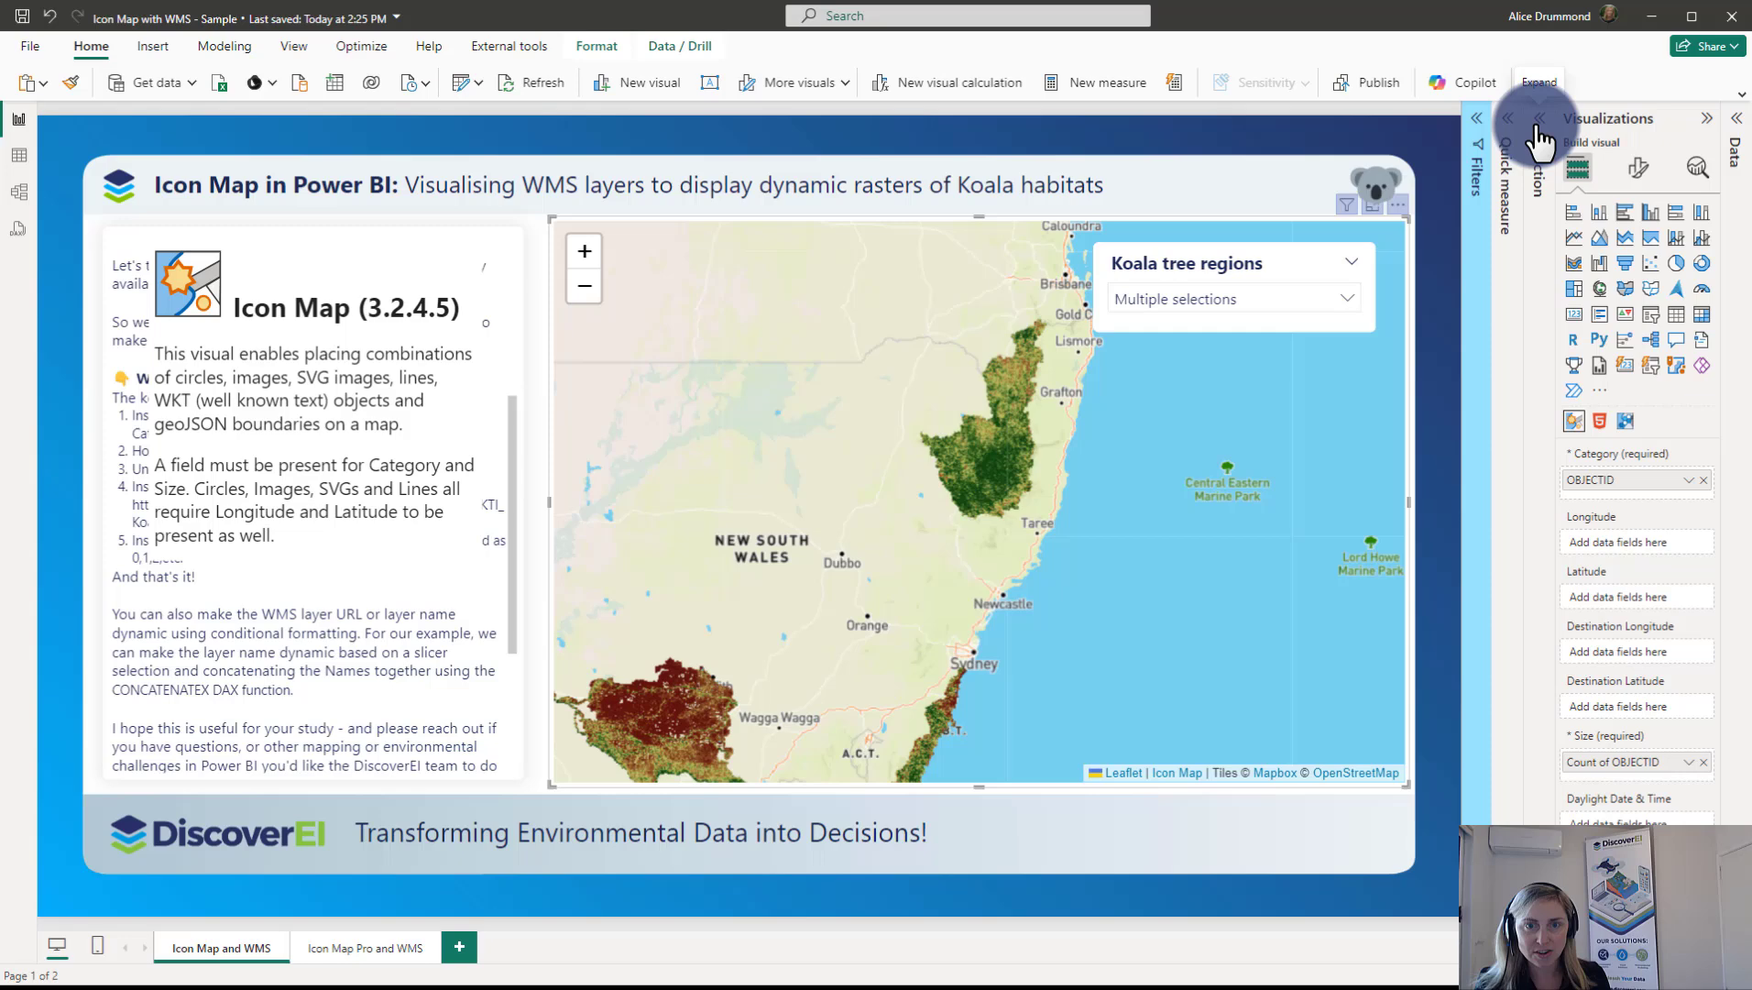
left_click(1535, 145)
left_click(1531, 297)
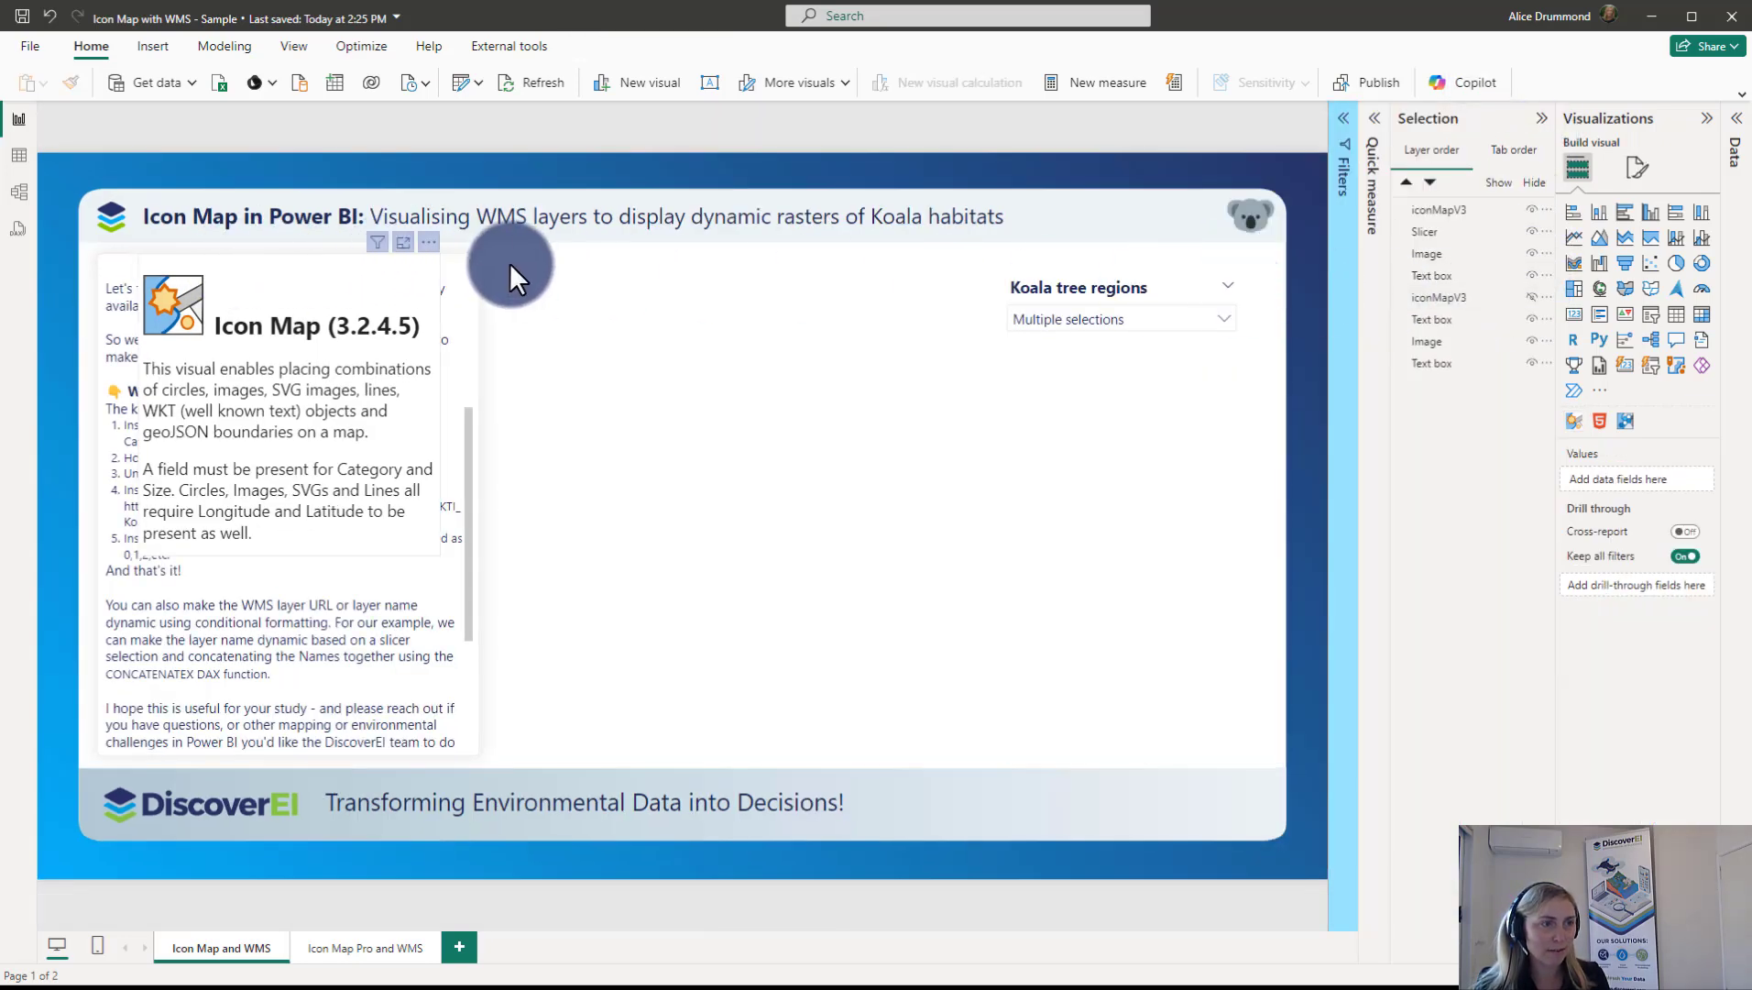
Move and enlarge the Icon Map to fill the map area, with the regions slicer layered above it.
left_click_drag(388, 275, 791, 239)
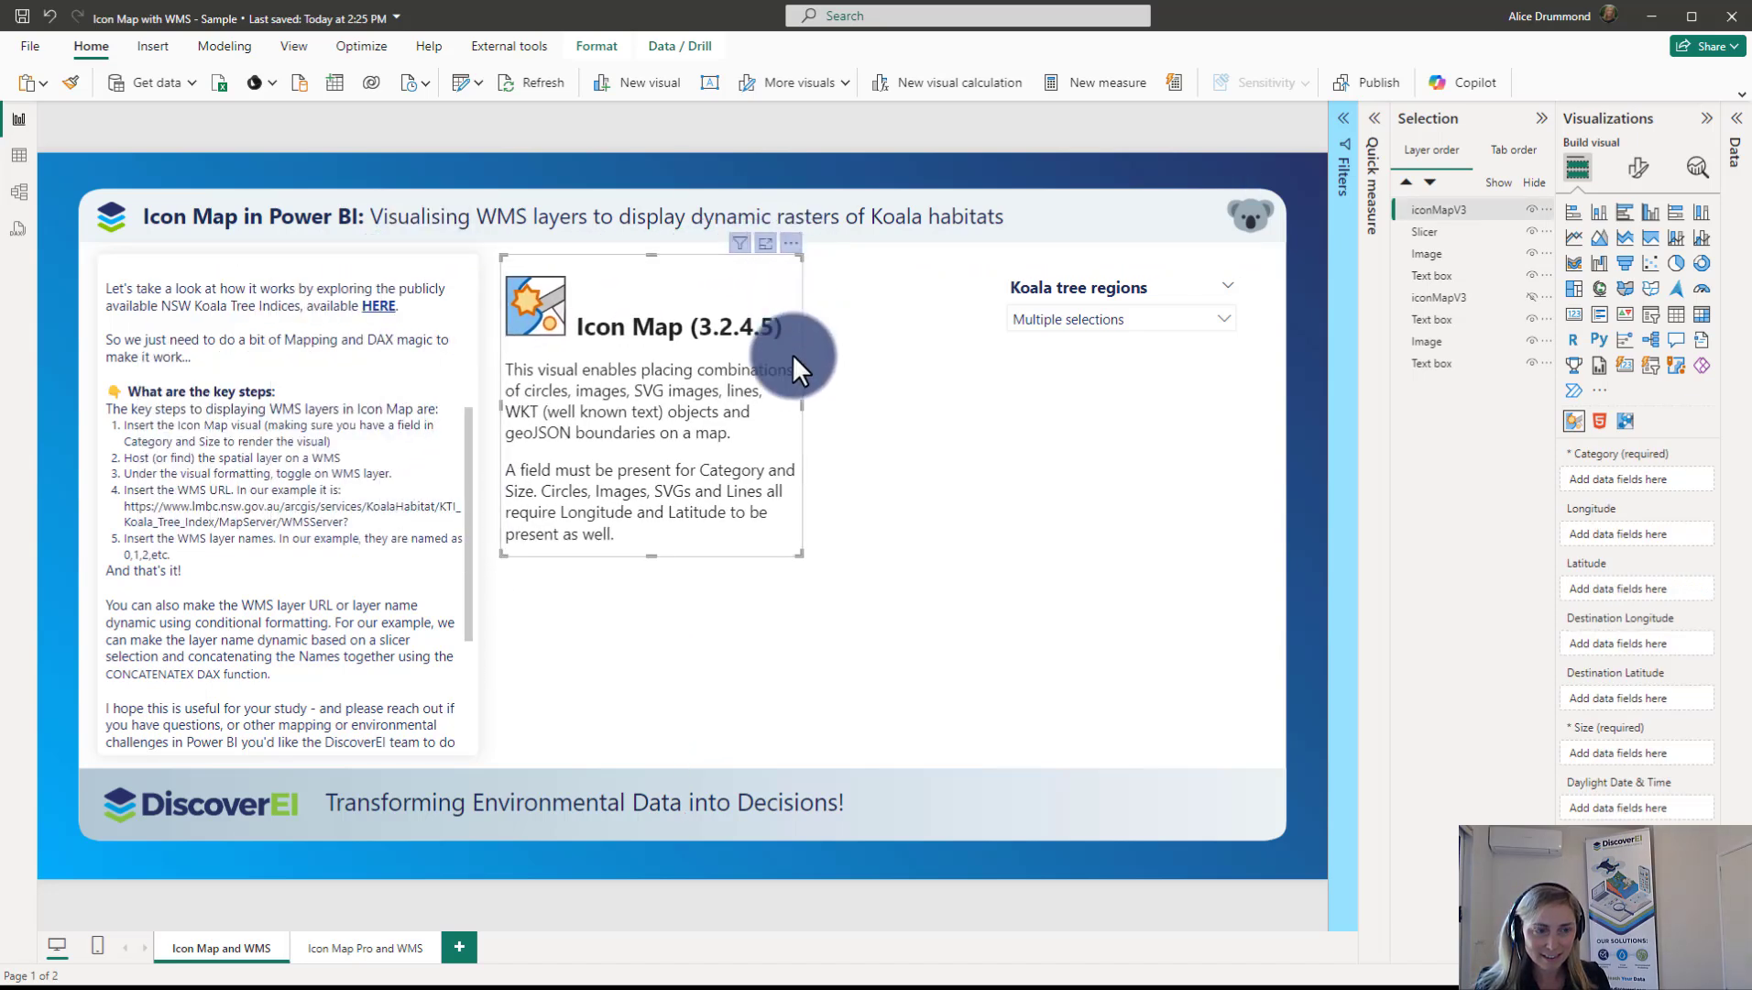
left_click_drag(796, 552, 1269, 756)
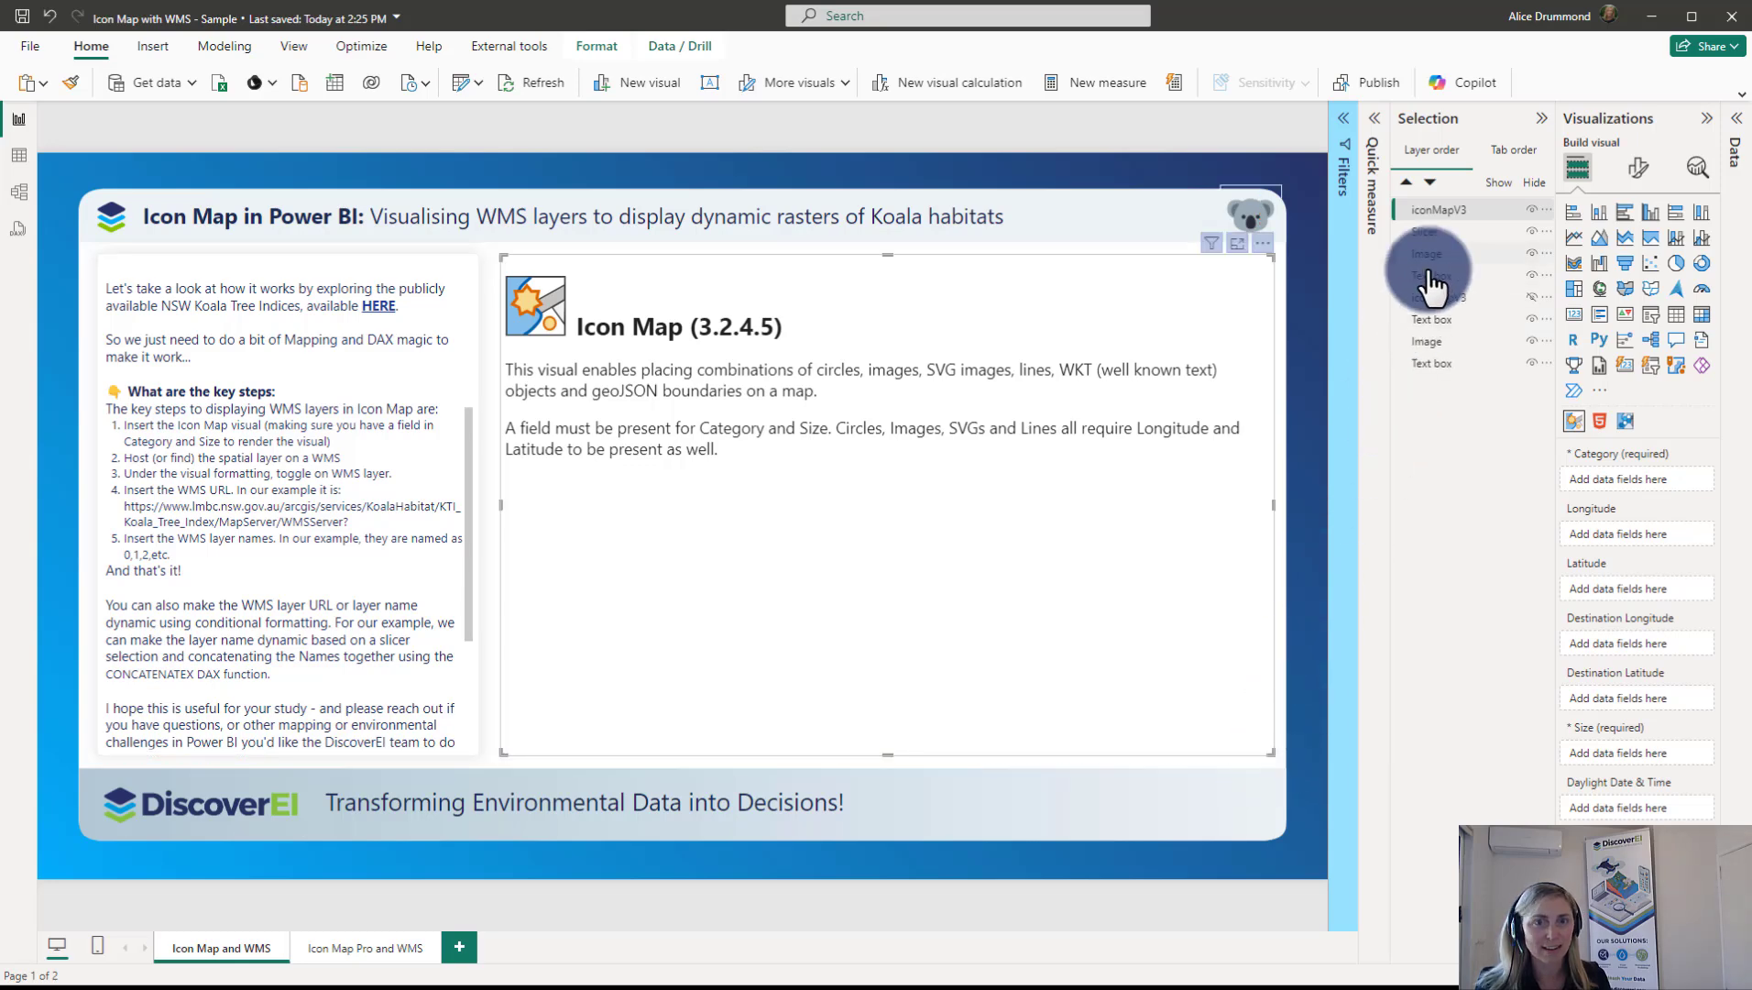
left_click_drag(1438, 231, 1436, 211)
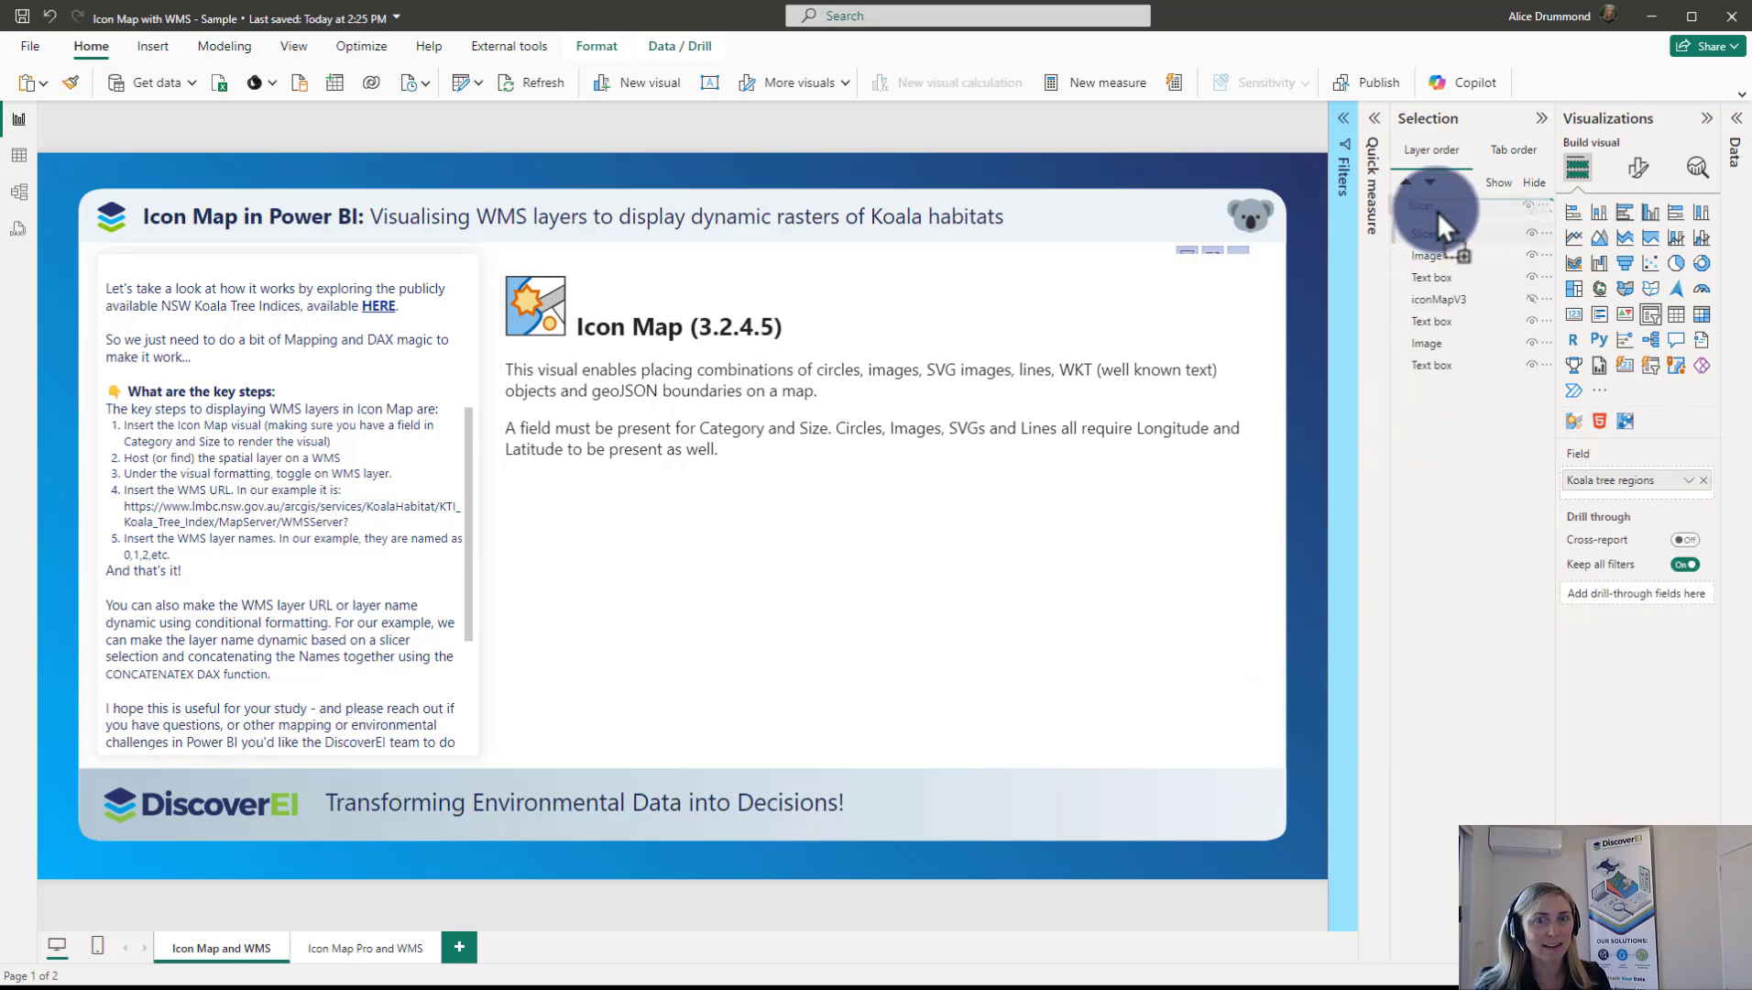
left_click(595, 286)
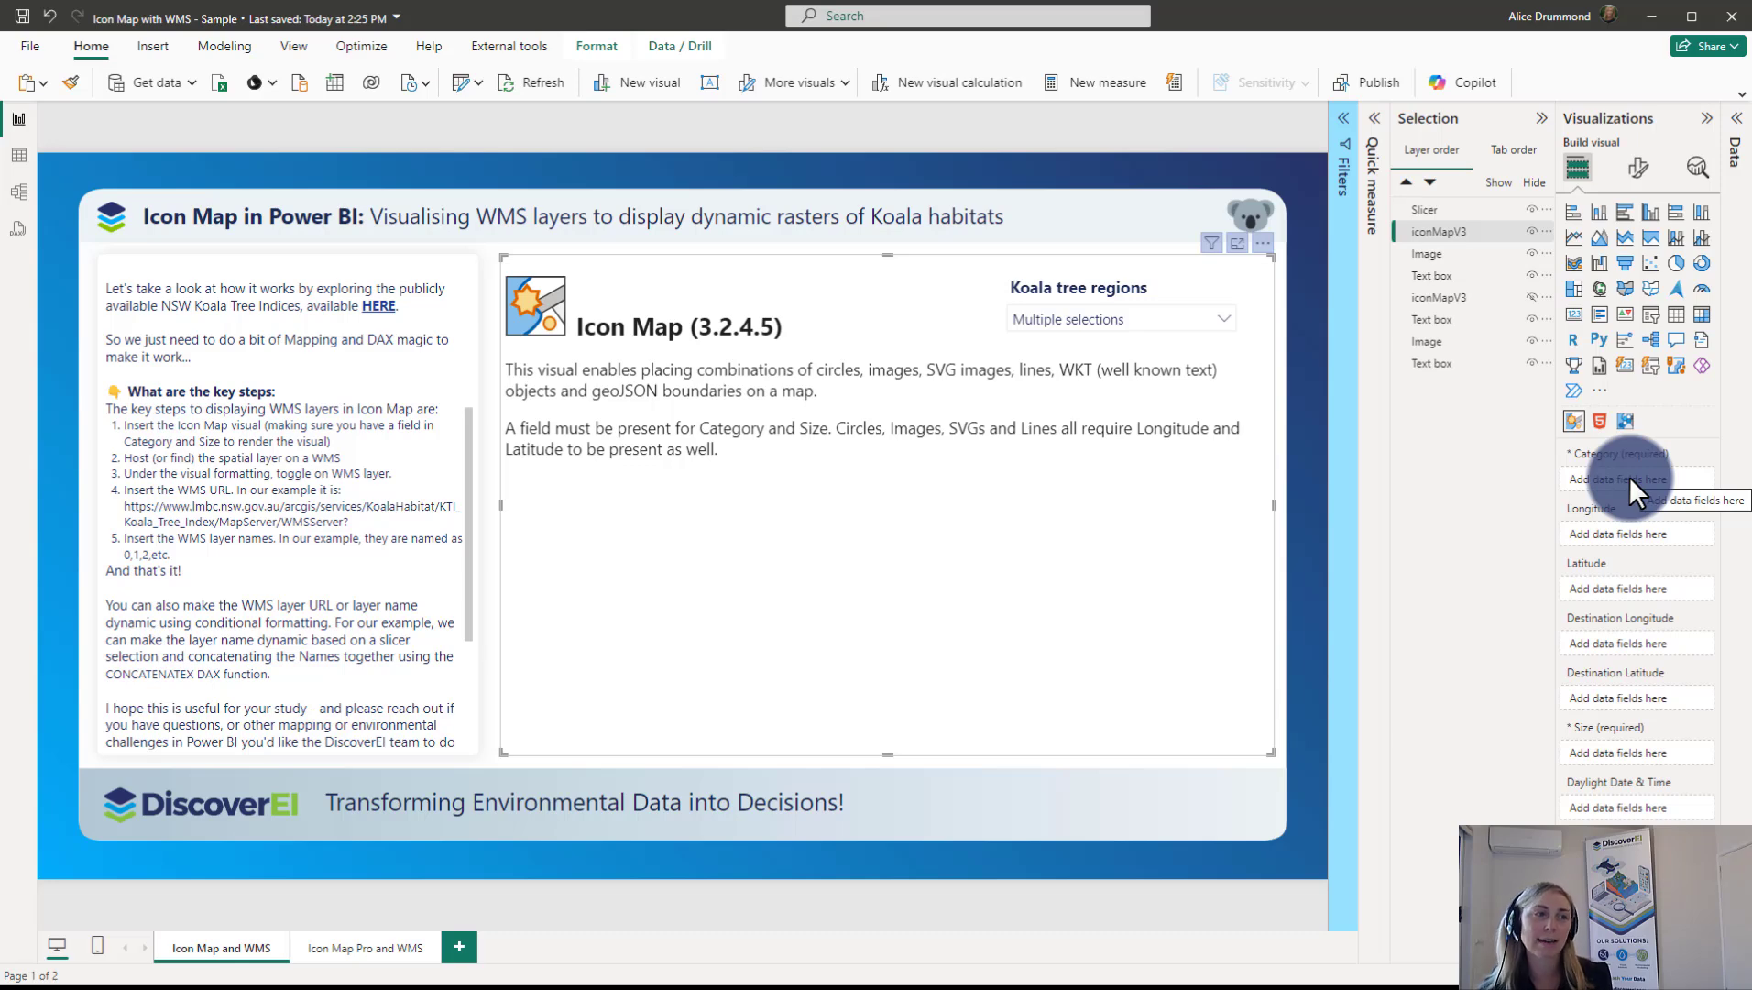
Put CATCHMENT in the Icon Map's Category well and Count of CATCHMENT in Size.
left_click(1735, 126)
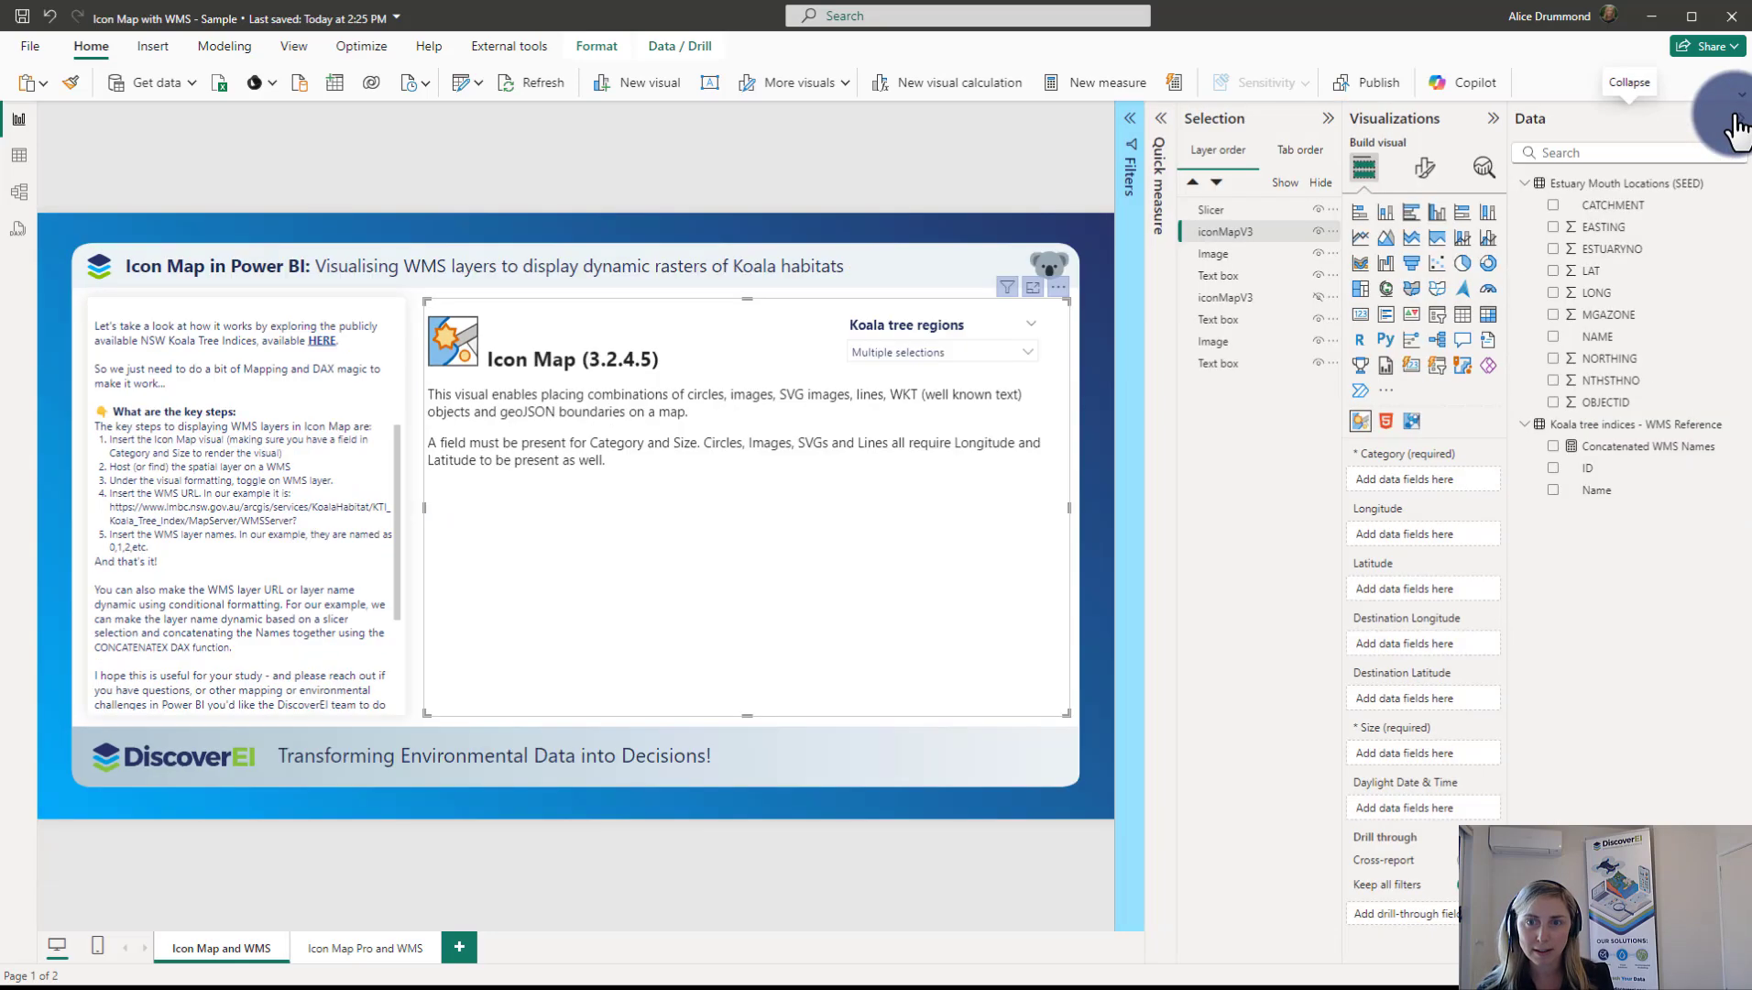
left_click_drag(1635, 207, 1466, 467)
left_click_drag(1613, 206, 1431, 756)
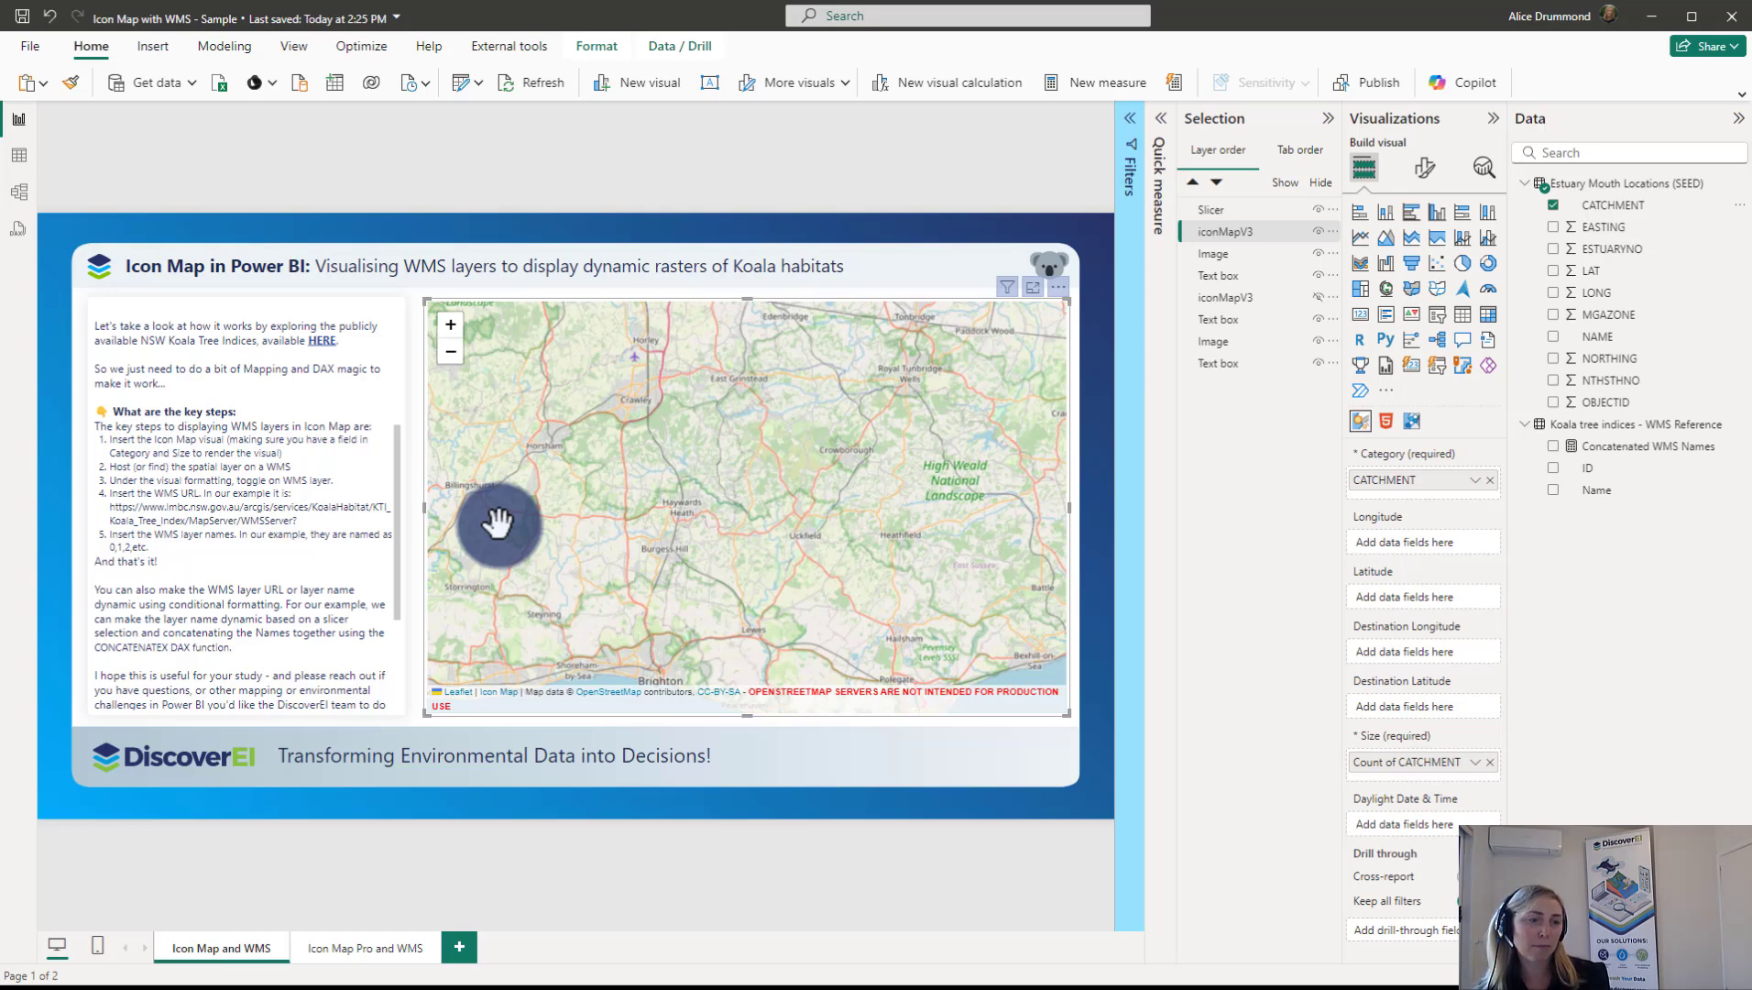
Pan and zoom the Icon Map across to southeast Australia, centred on NSW.
scroll(529, 455, "down", 4)
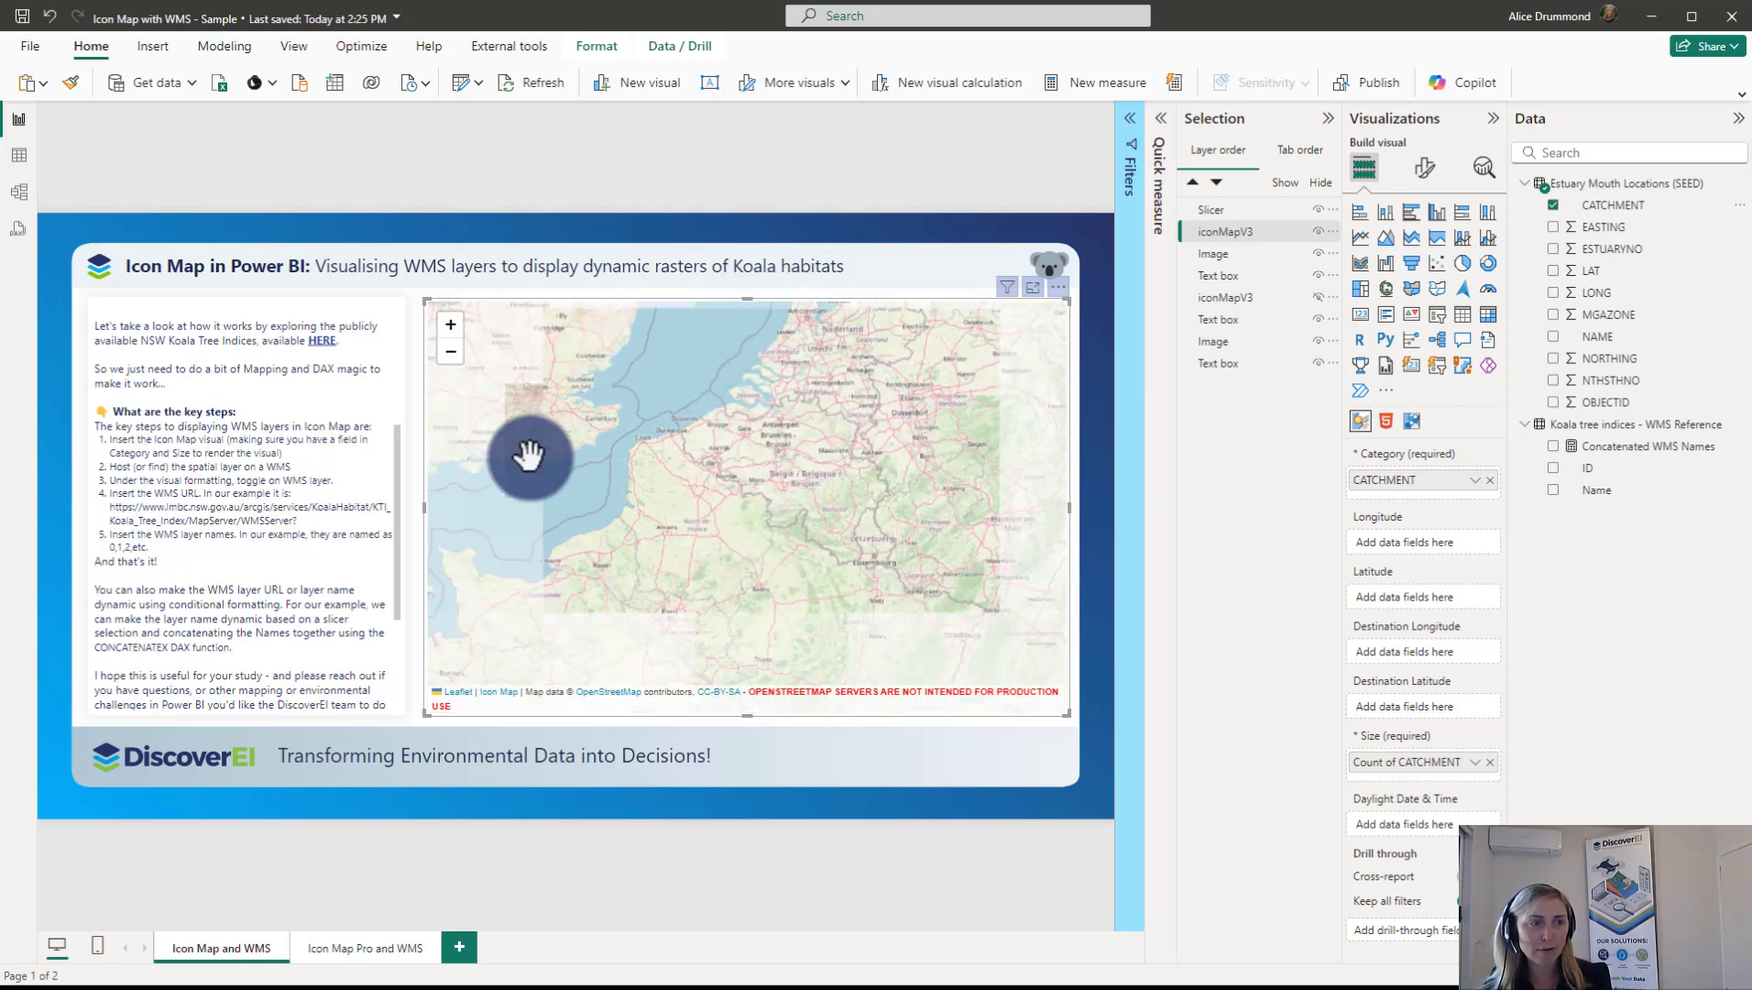
scroll(522, 457, "down", 3)
left_click_drag(930, 601, 759, 423)
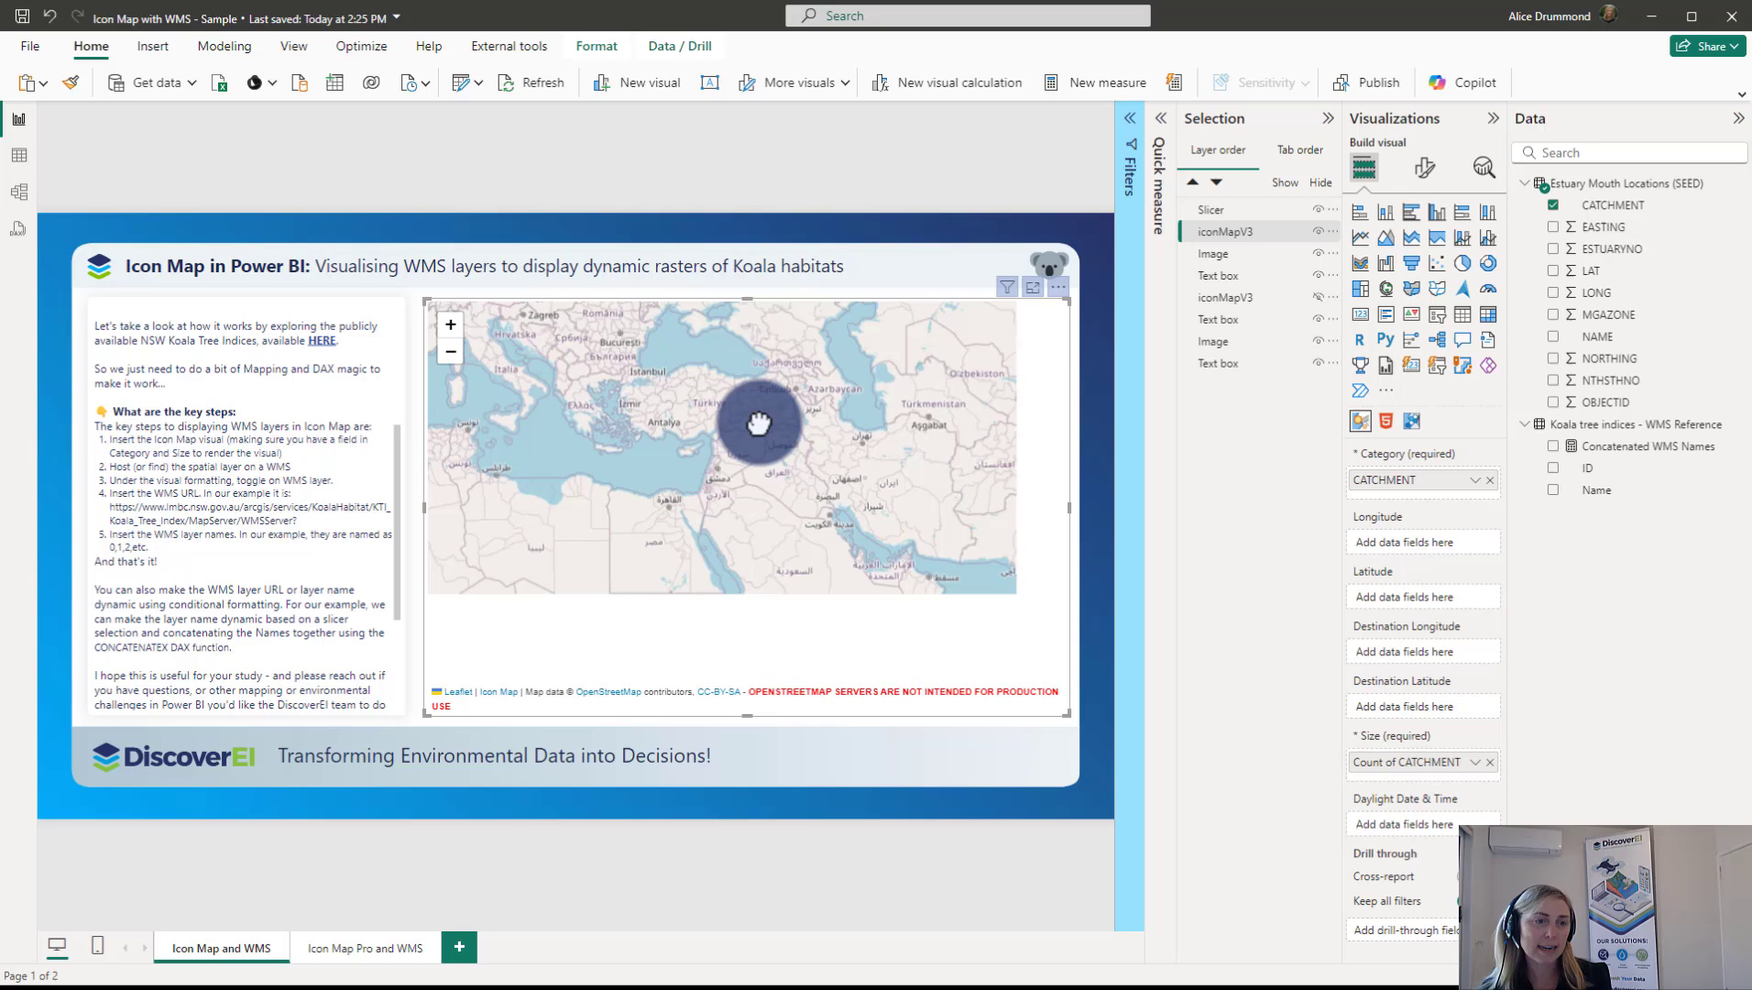
left_click_drag(999, 697, 543, 328)
left_click_drag(1012, 602, 550, 383)
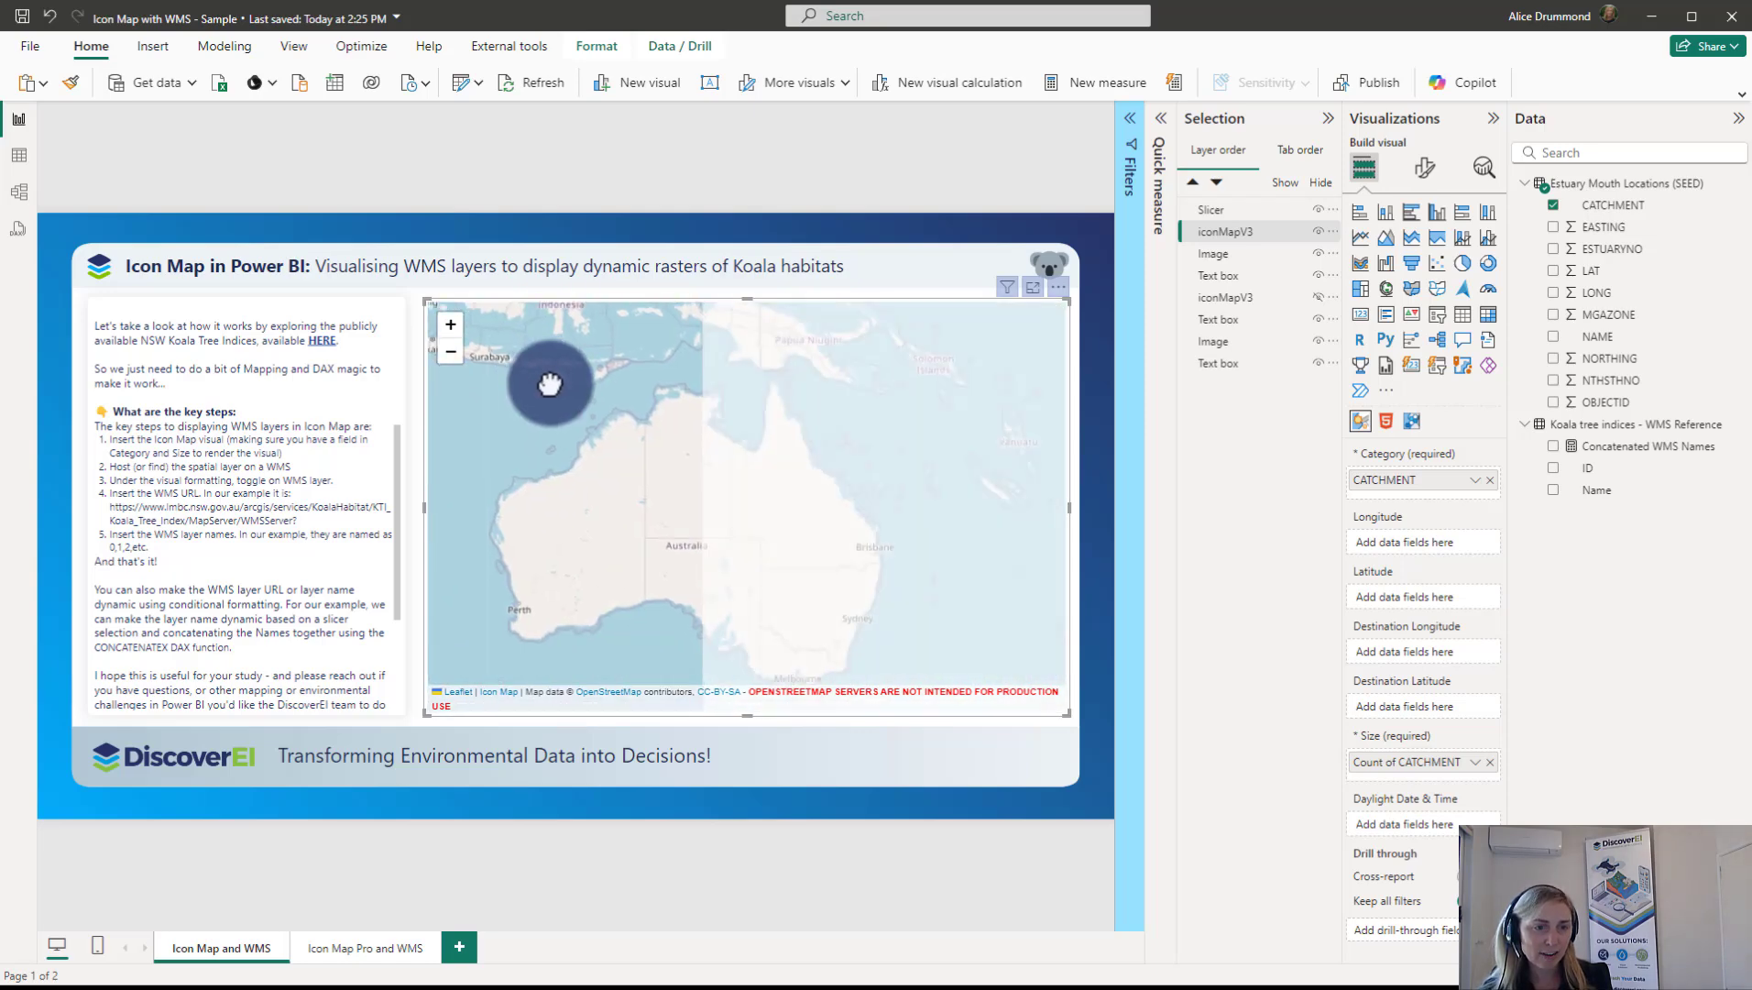
left_click_drag(716, 531, 696, 438)
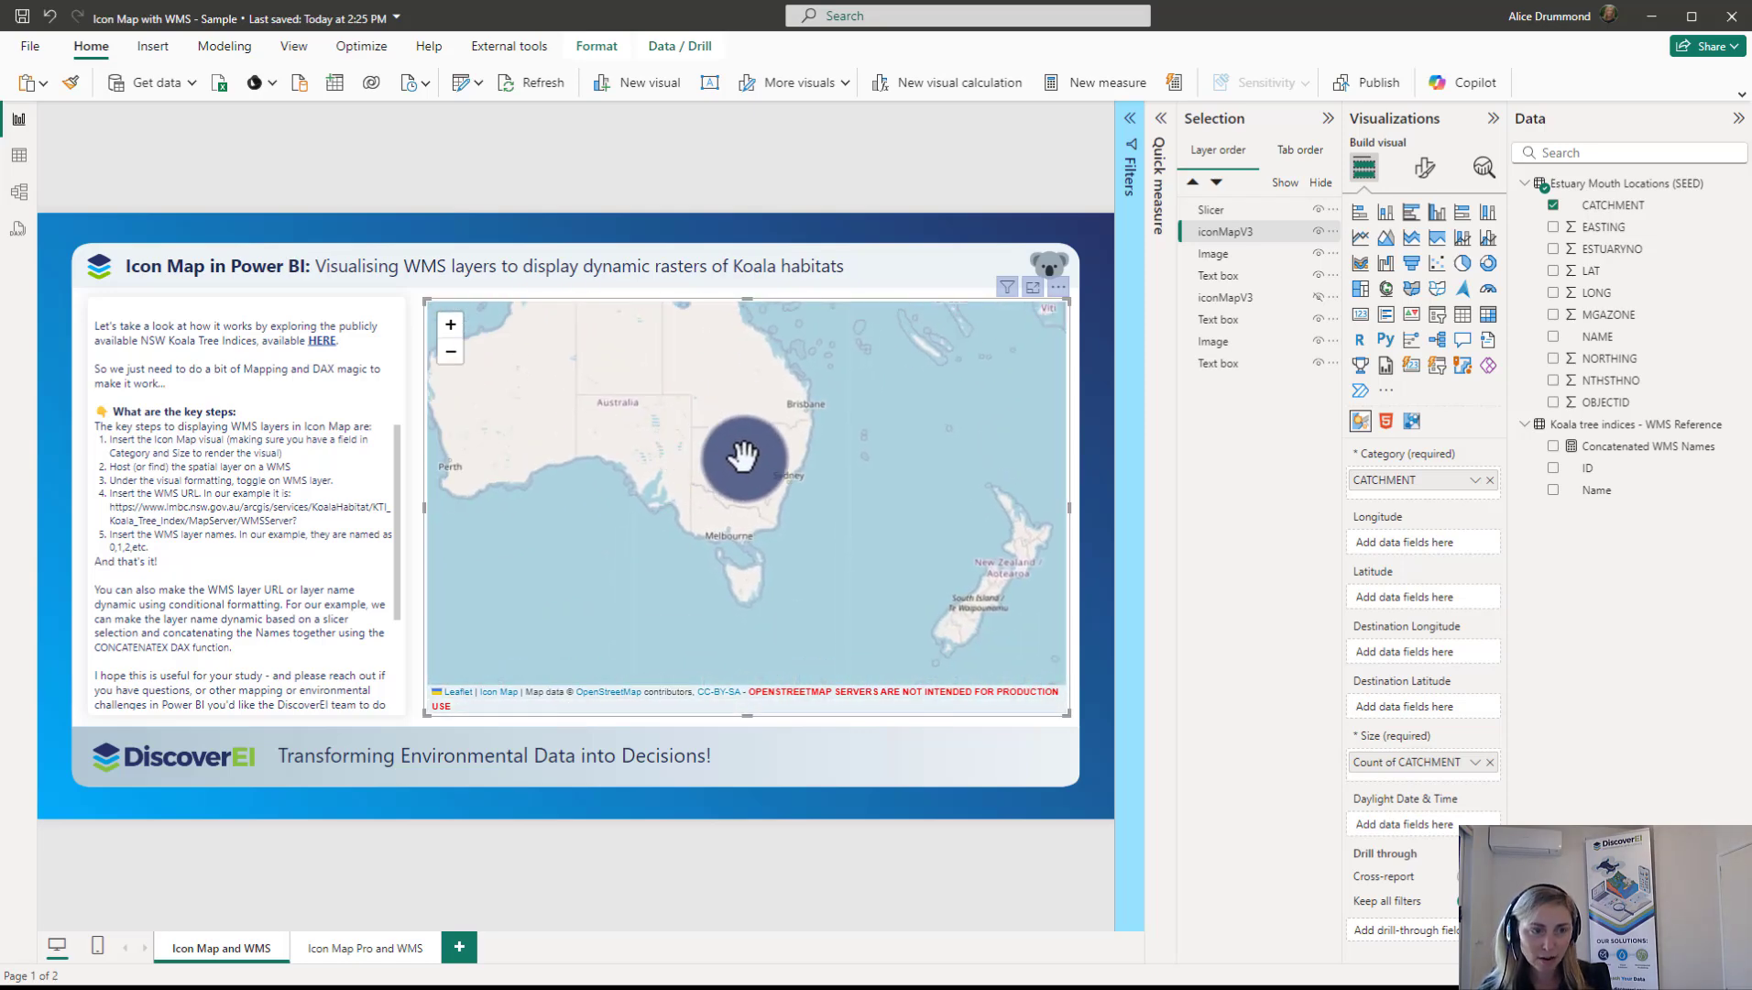
scroll(765, 465, "up", 2)
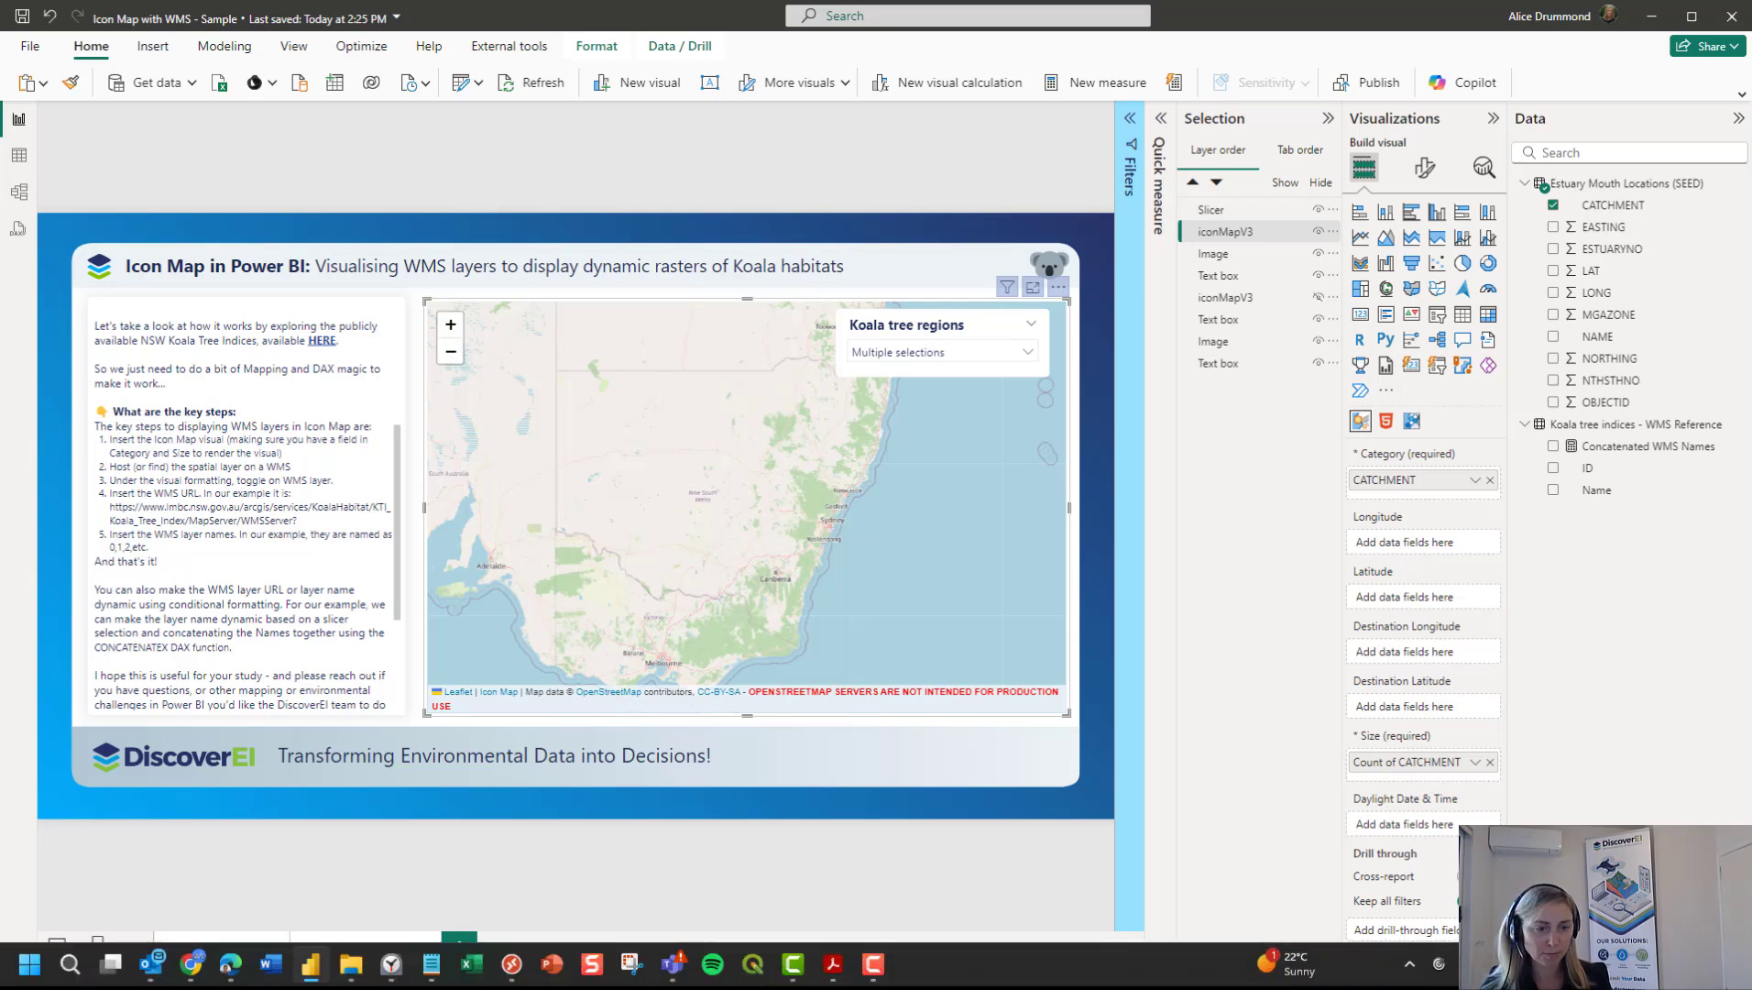
Return to the SEED dataset page in Chrome and open its WMS GetCapabilities XML in a new tab.
left_click(190, 963)
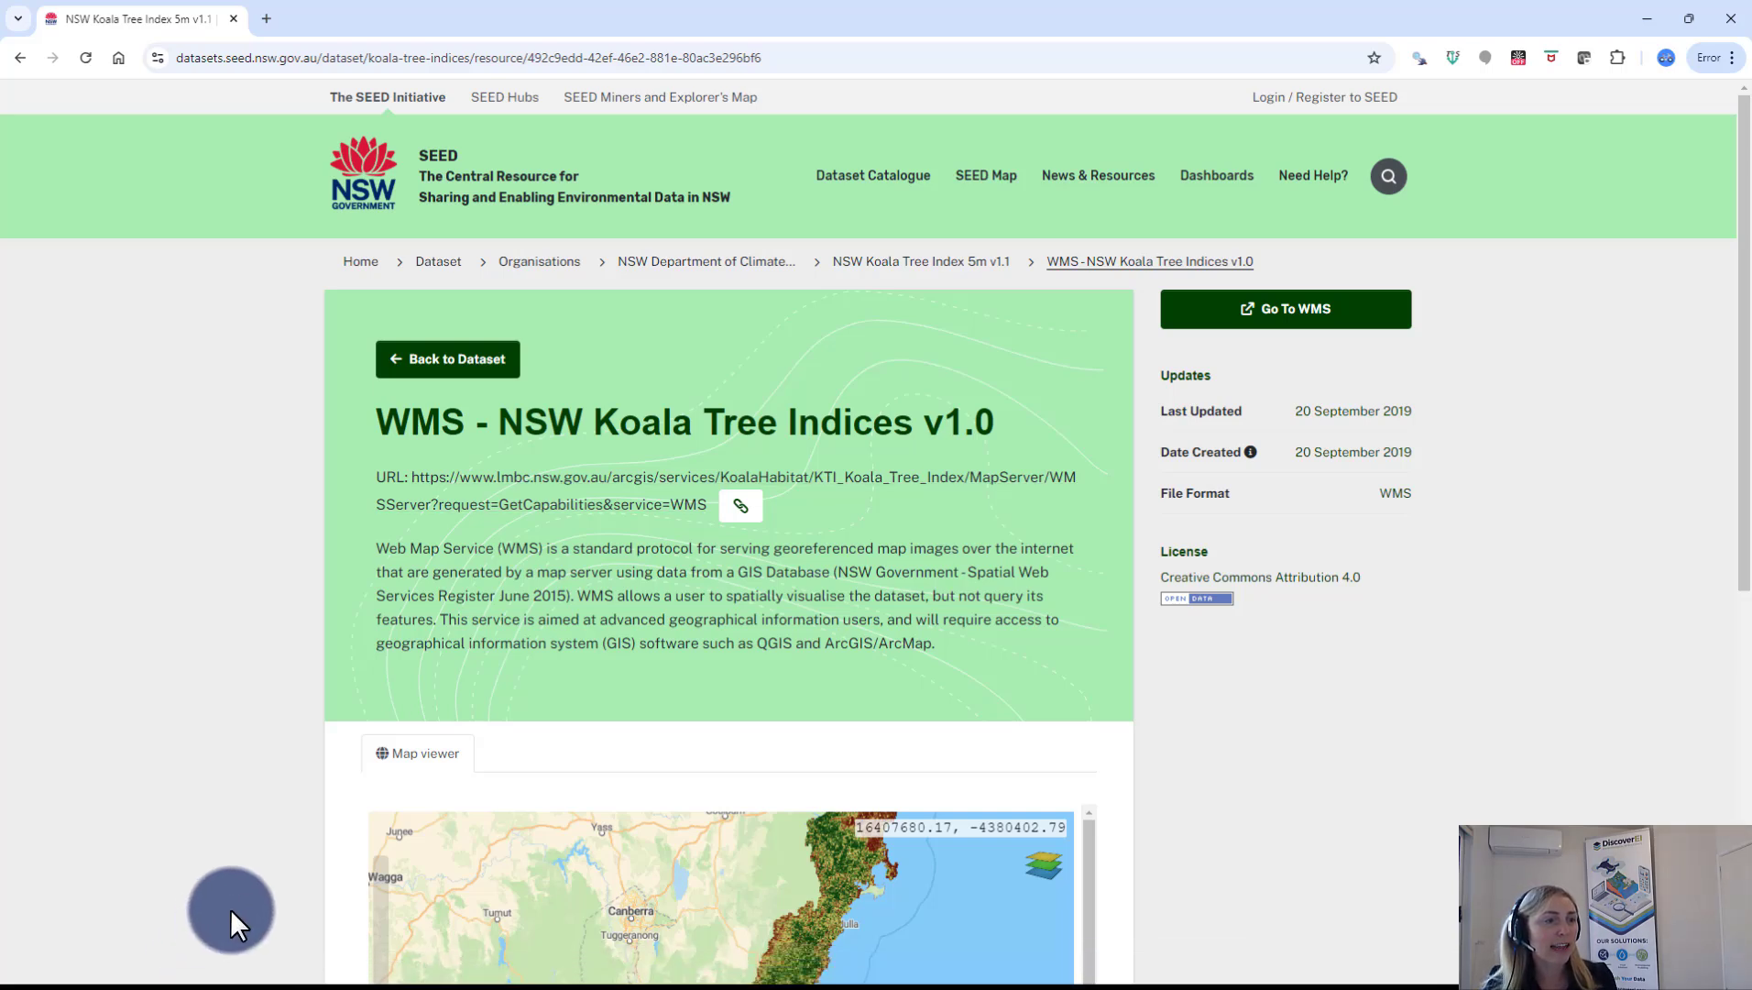
left_click(554, 497)
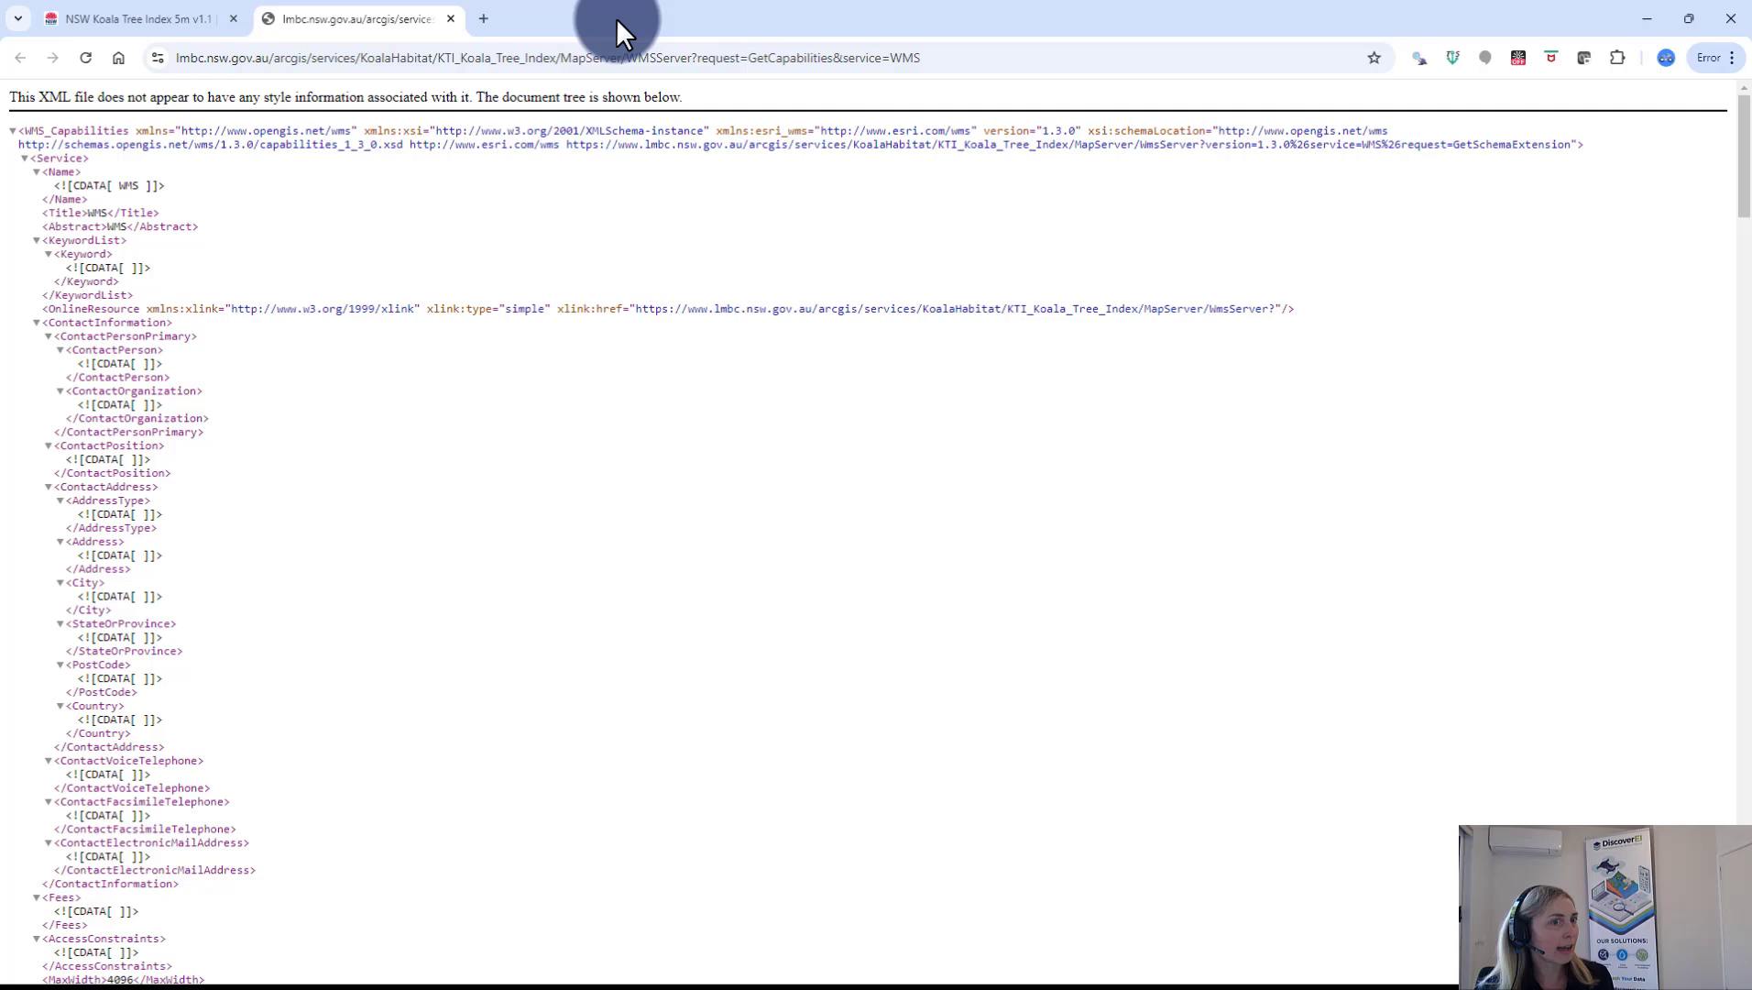
Back in the report, switch the Icon Map's WMS Layer on and expand its URL and layer name settings.
left_click_drag(595, 14, 680, 177)
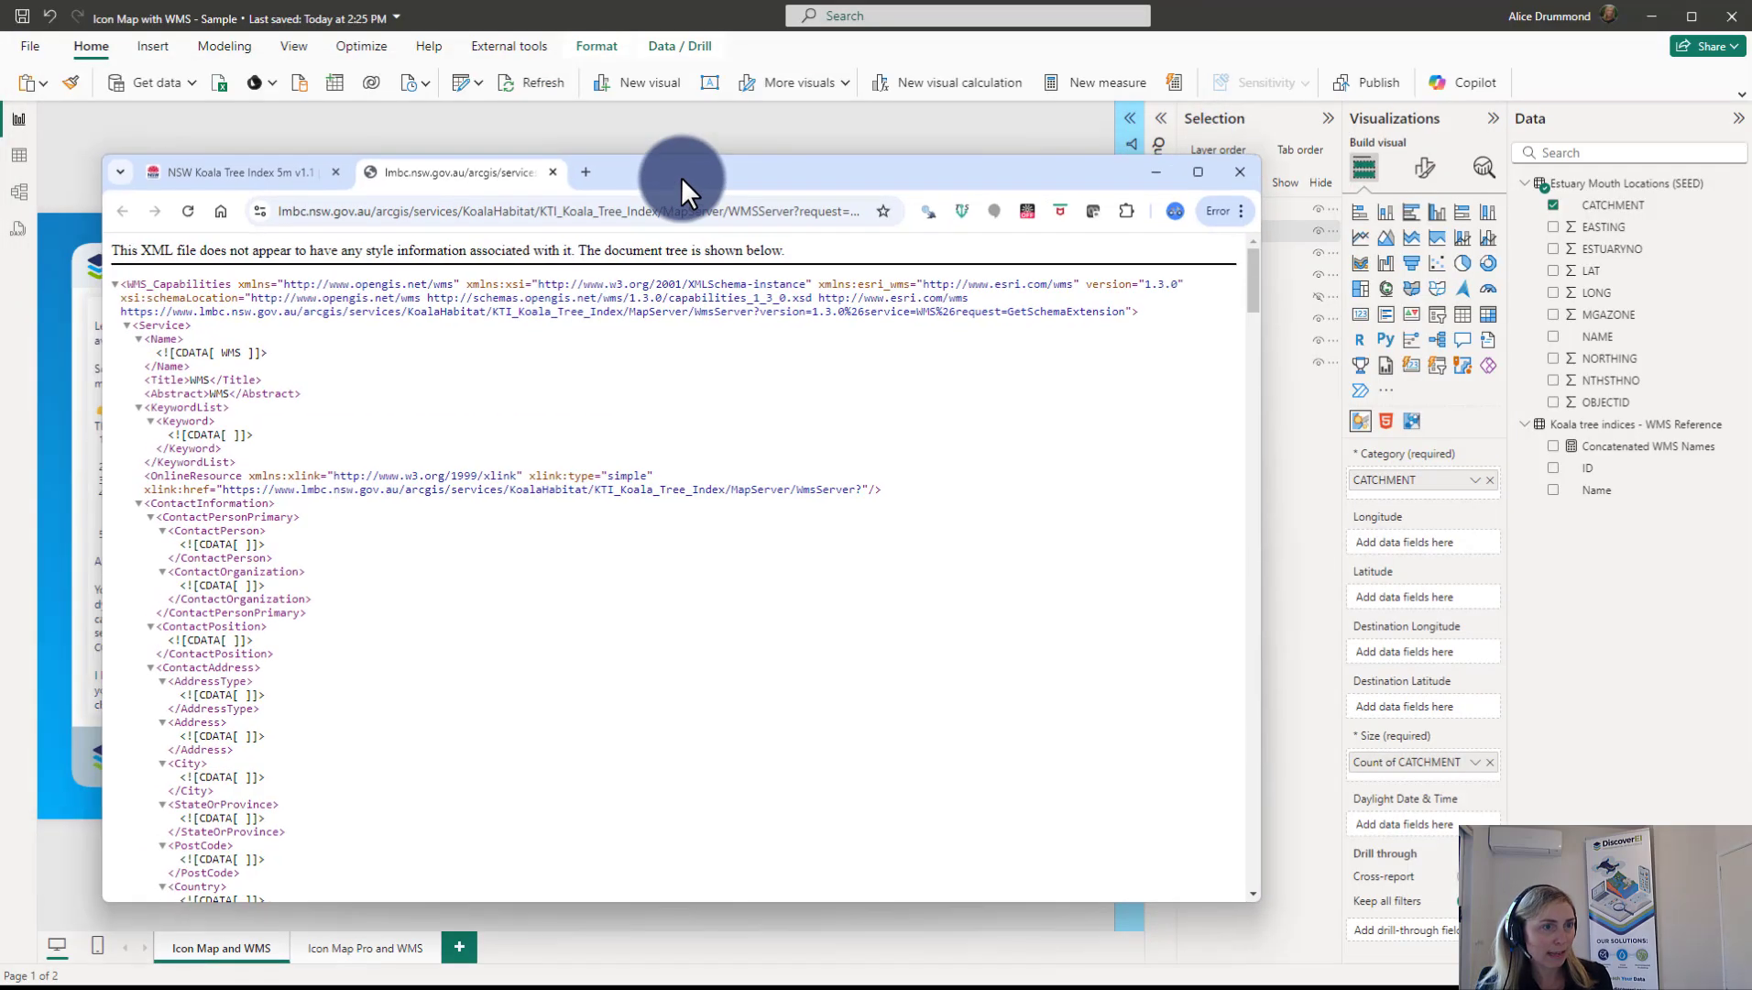
key("super+Down")
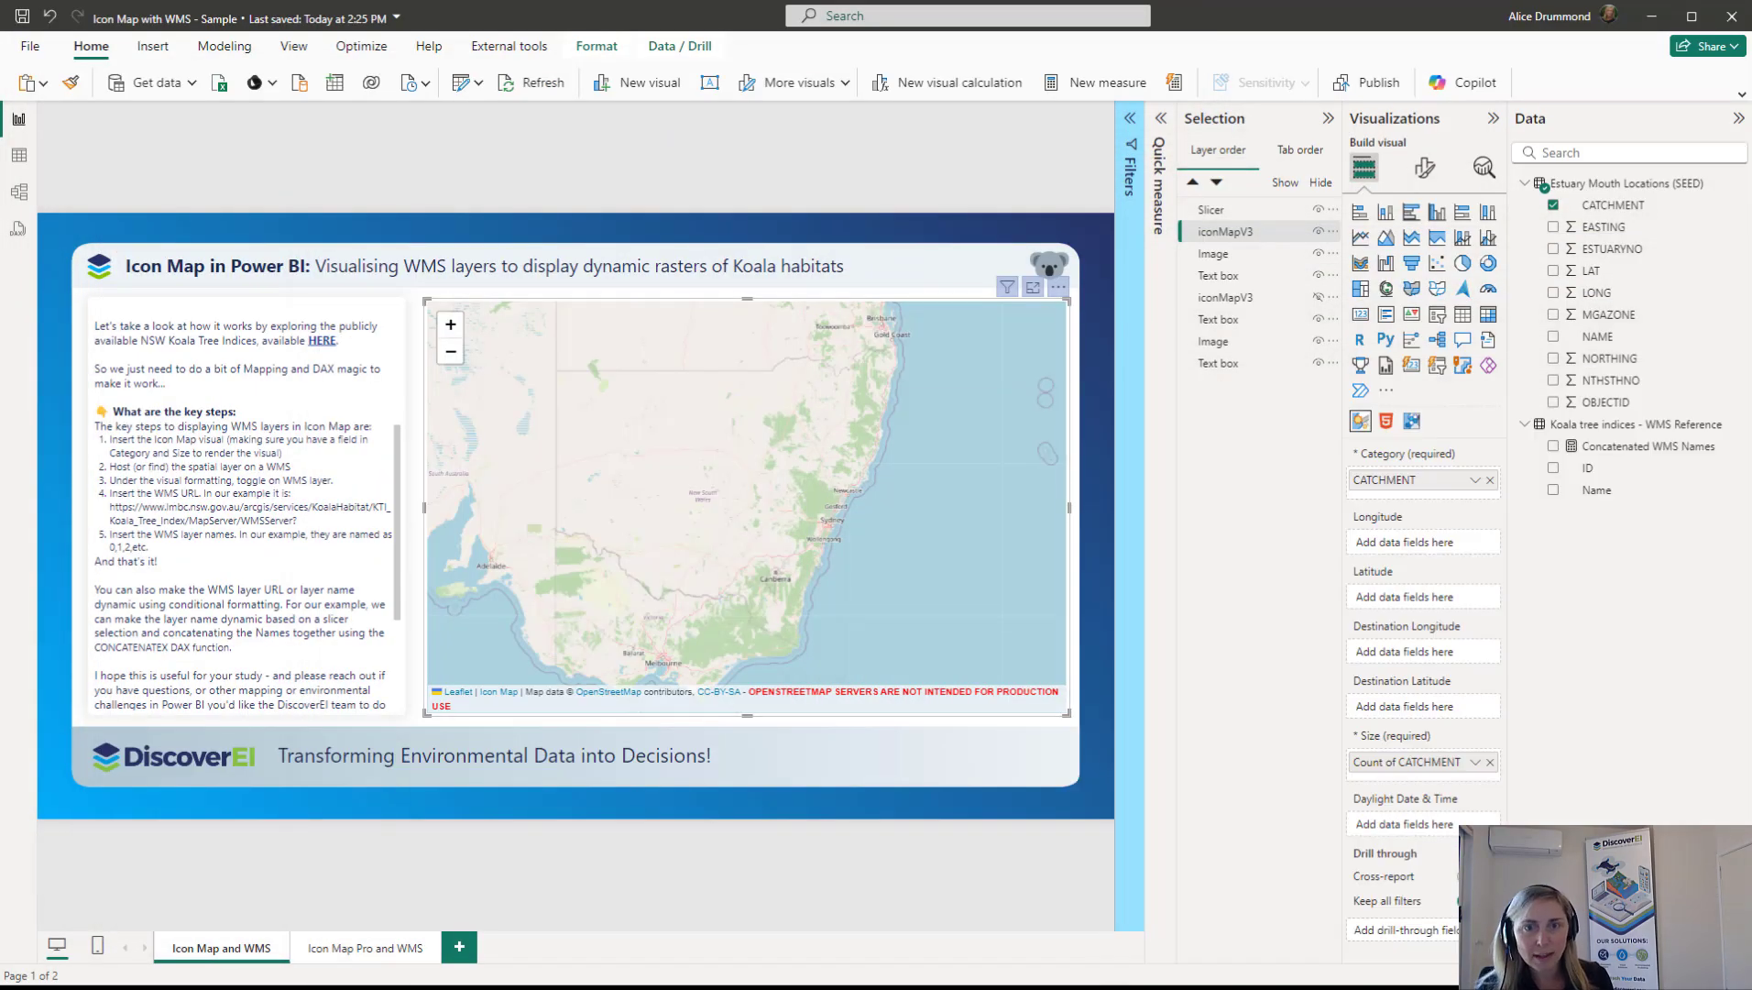
left_click(1427, 171)
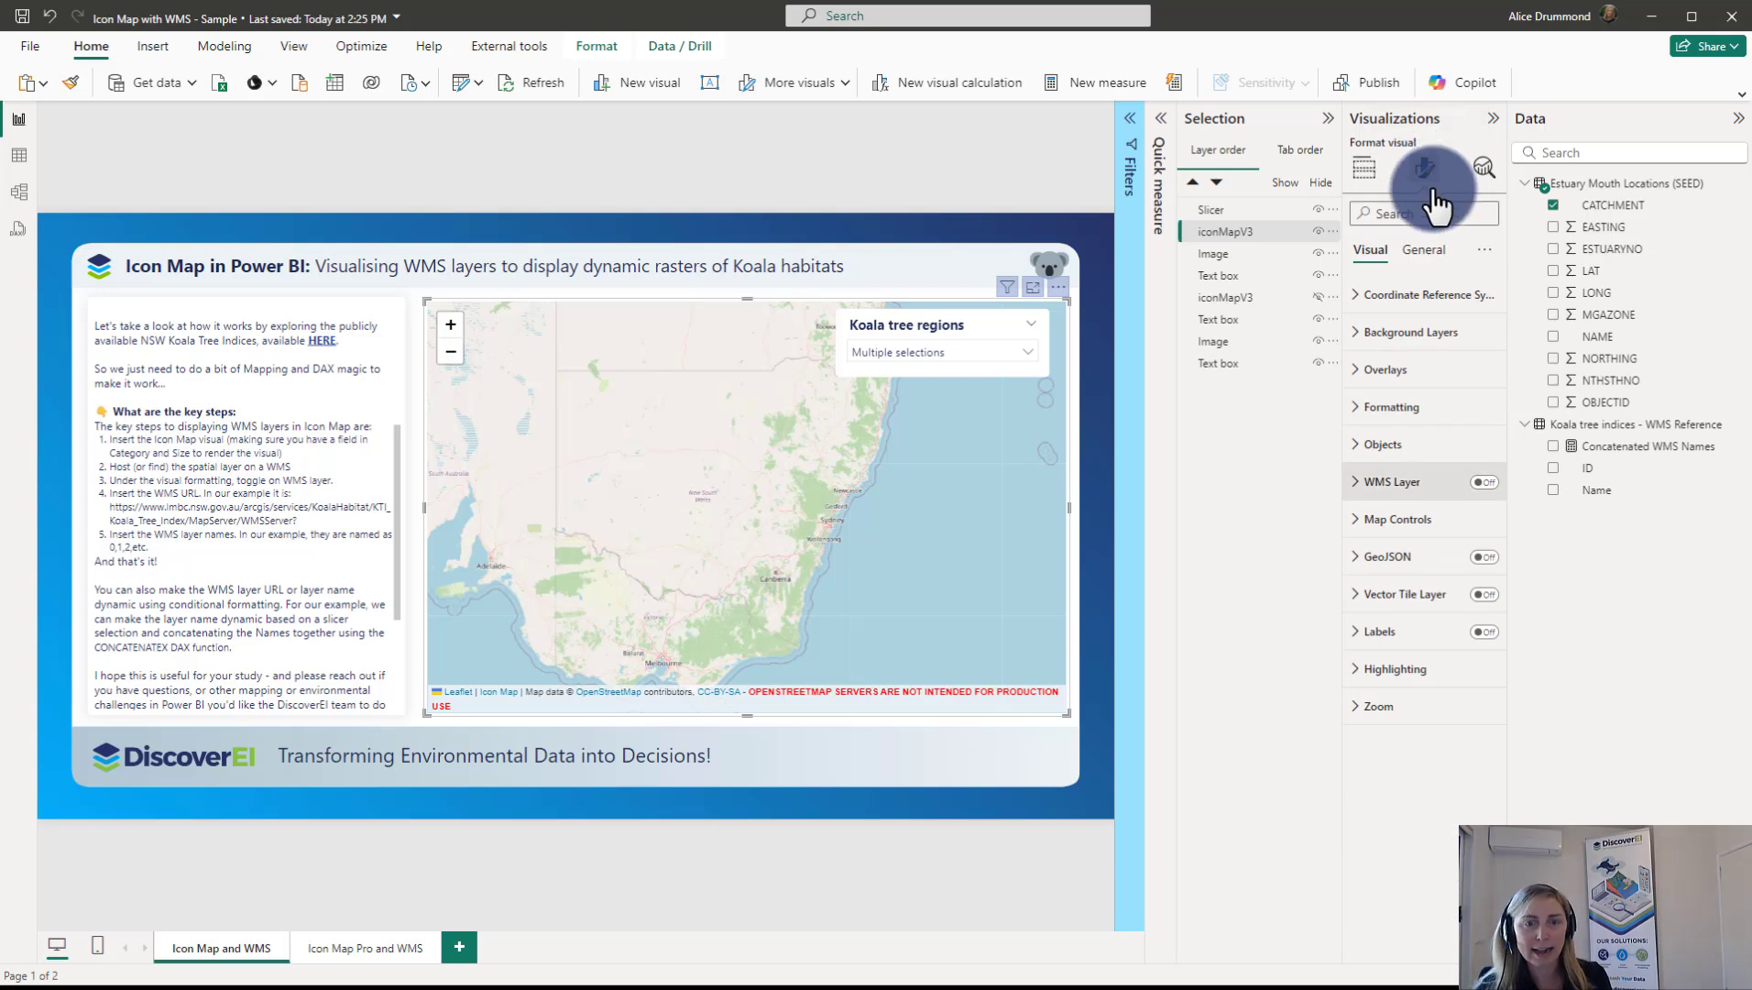
left_click(1484, 482)
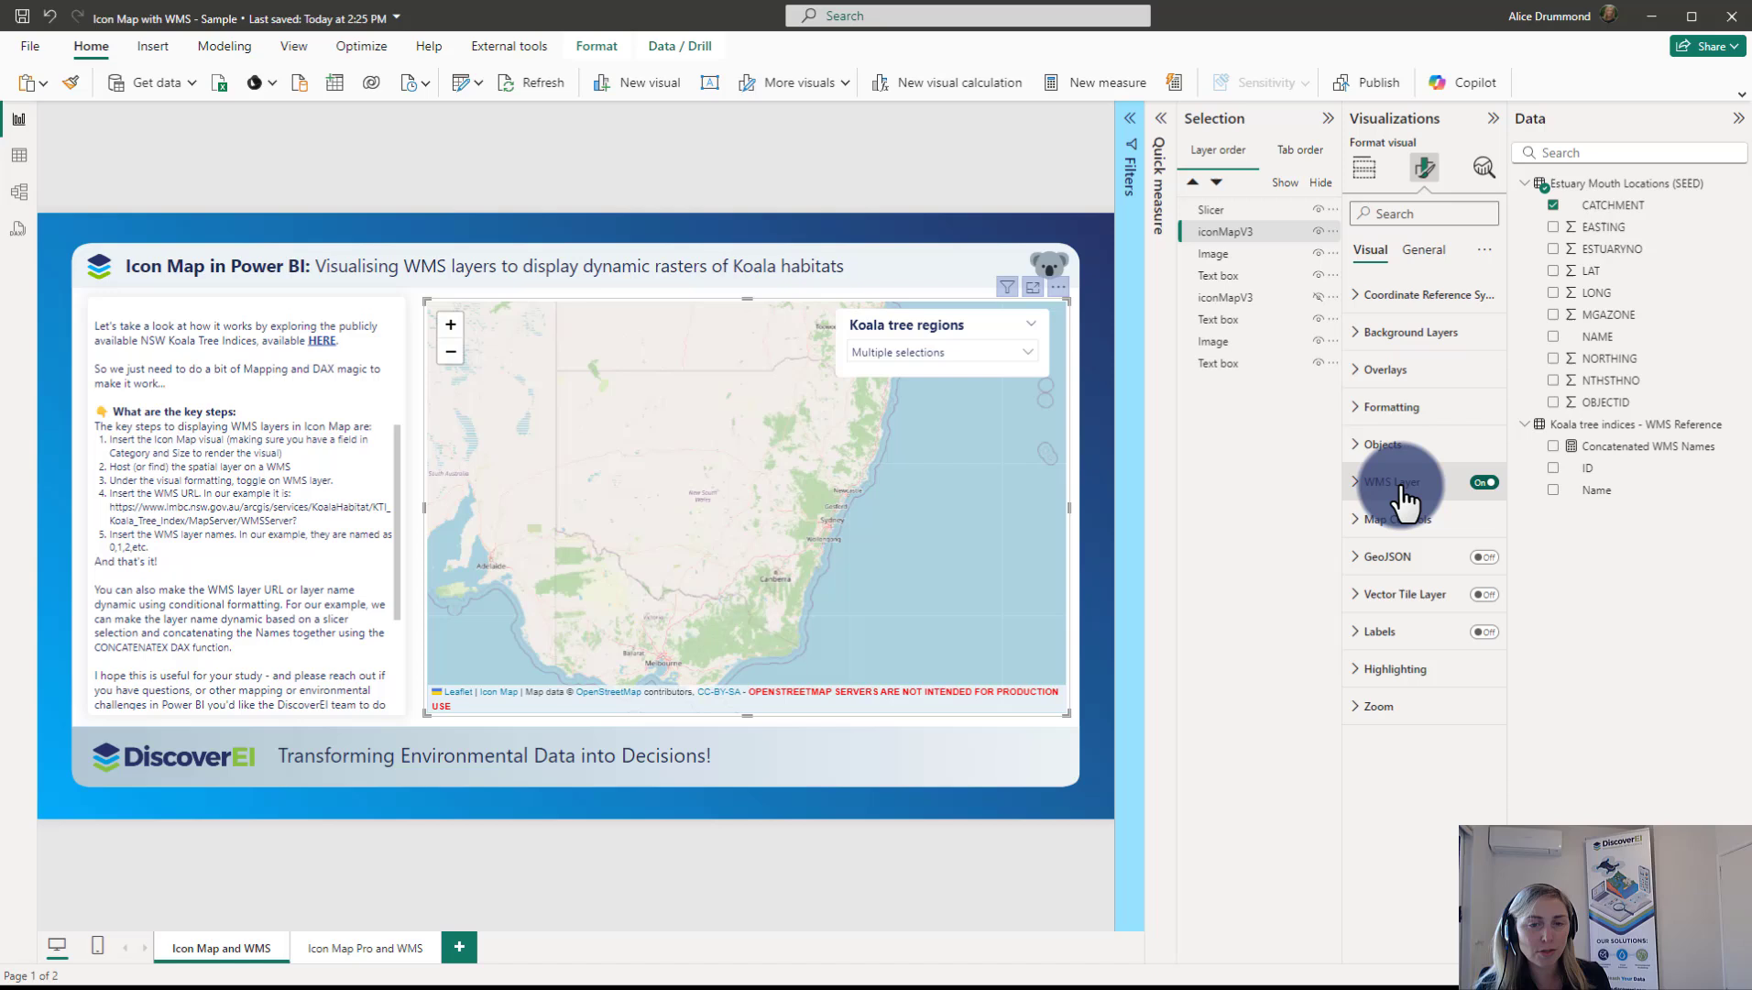
left_click(1372, 489)
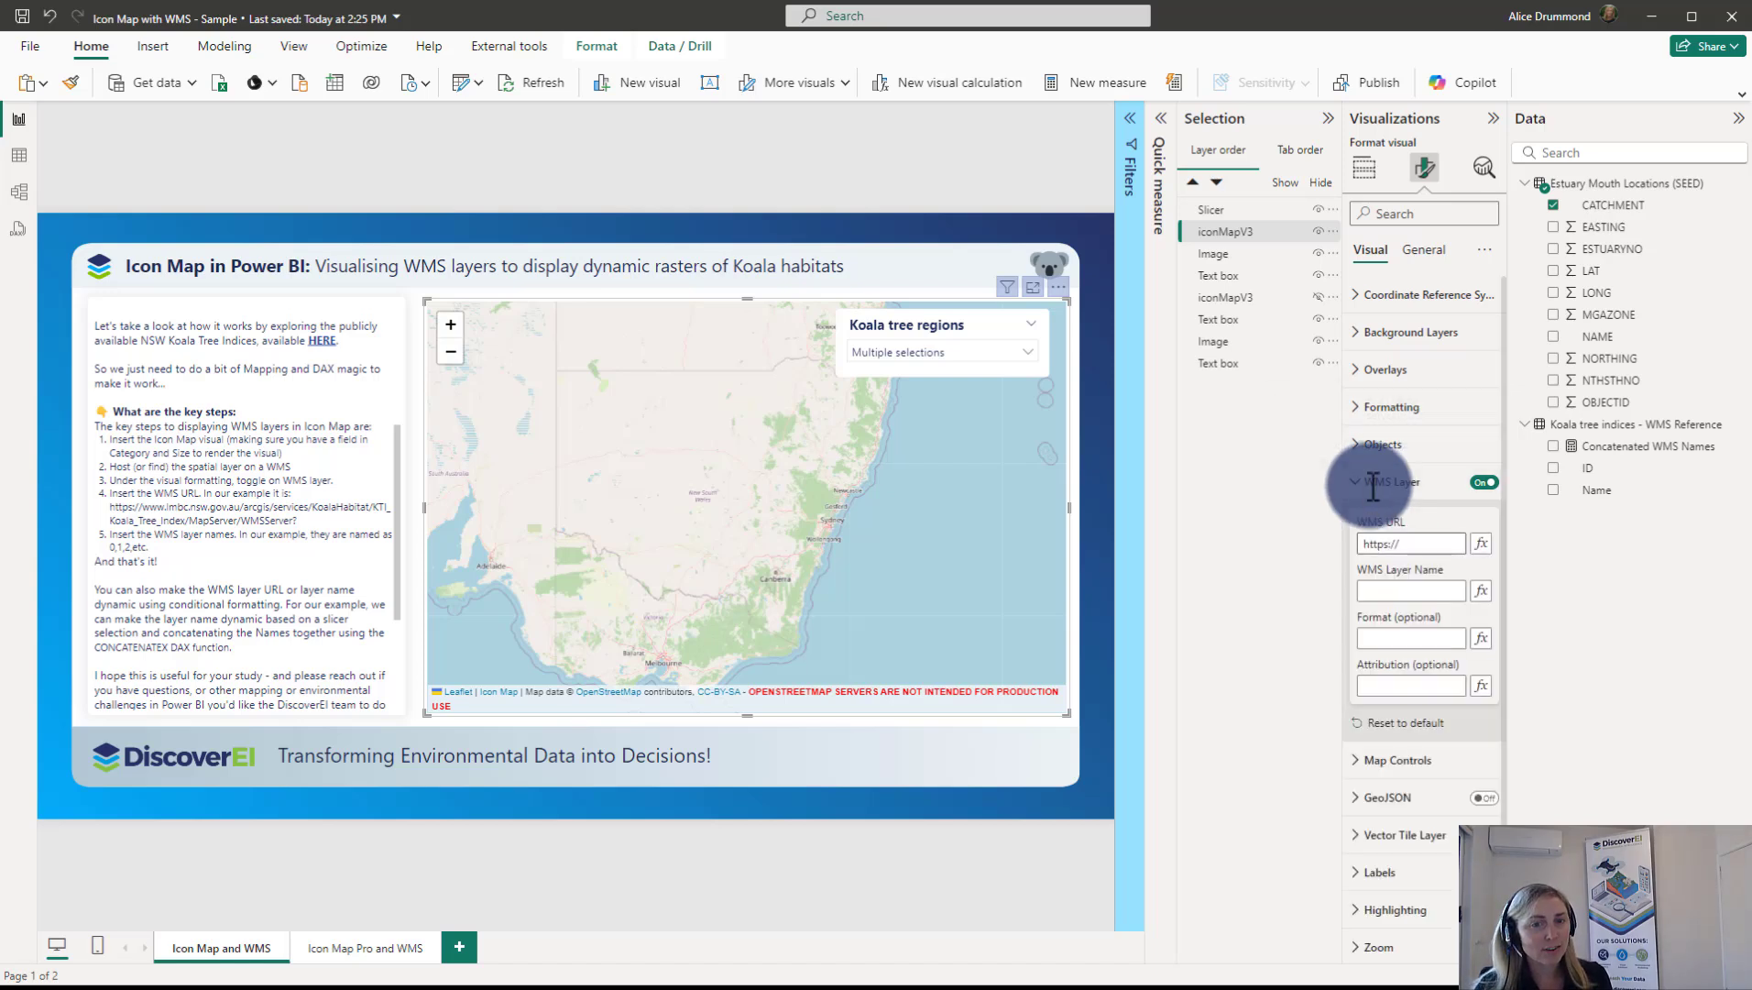
left_click(1402, 527)
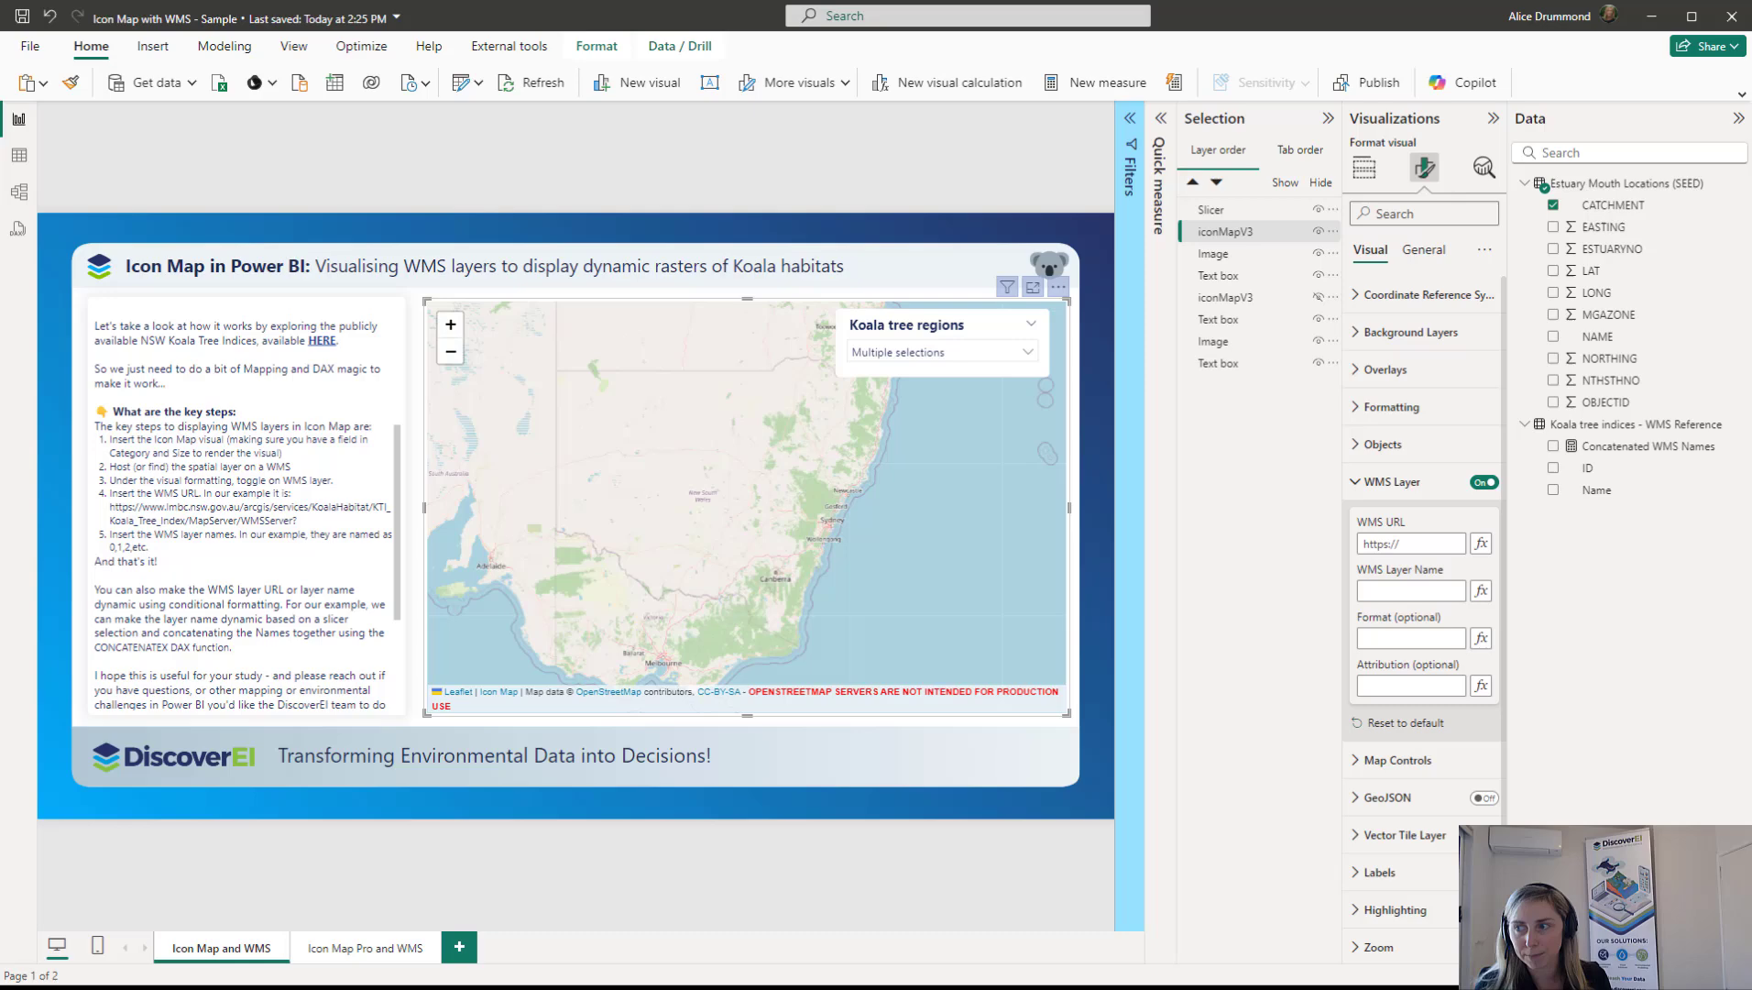
Copy the MapServer WmsServer address from the capabilities XML and paste it into the Icon Map's WMS URL.
left_click_drag(1380, 988, 939, 163)
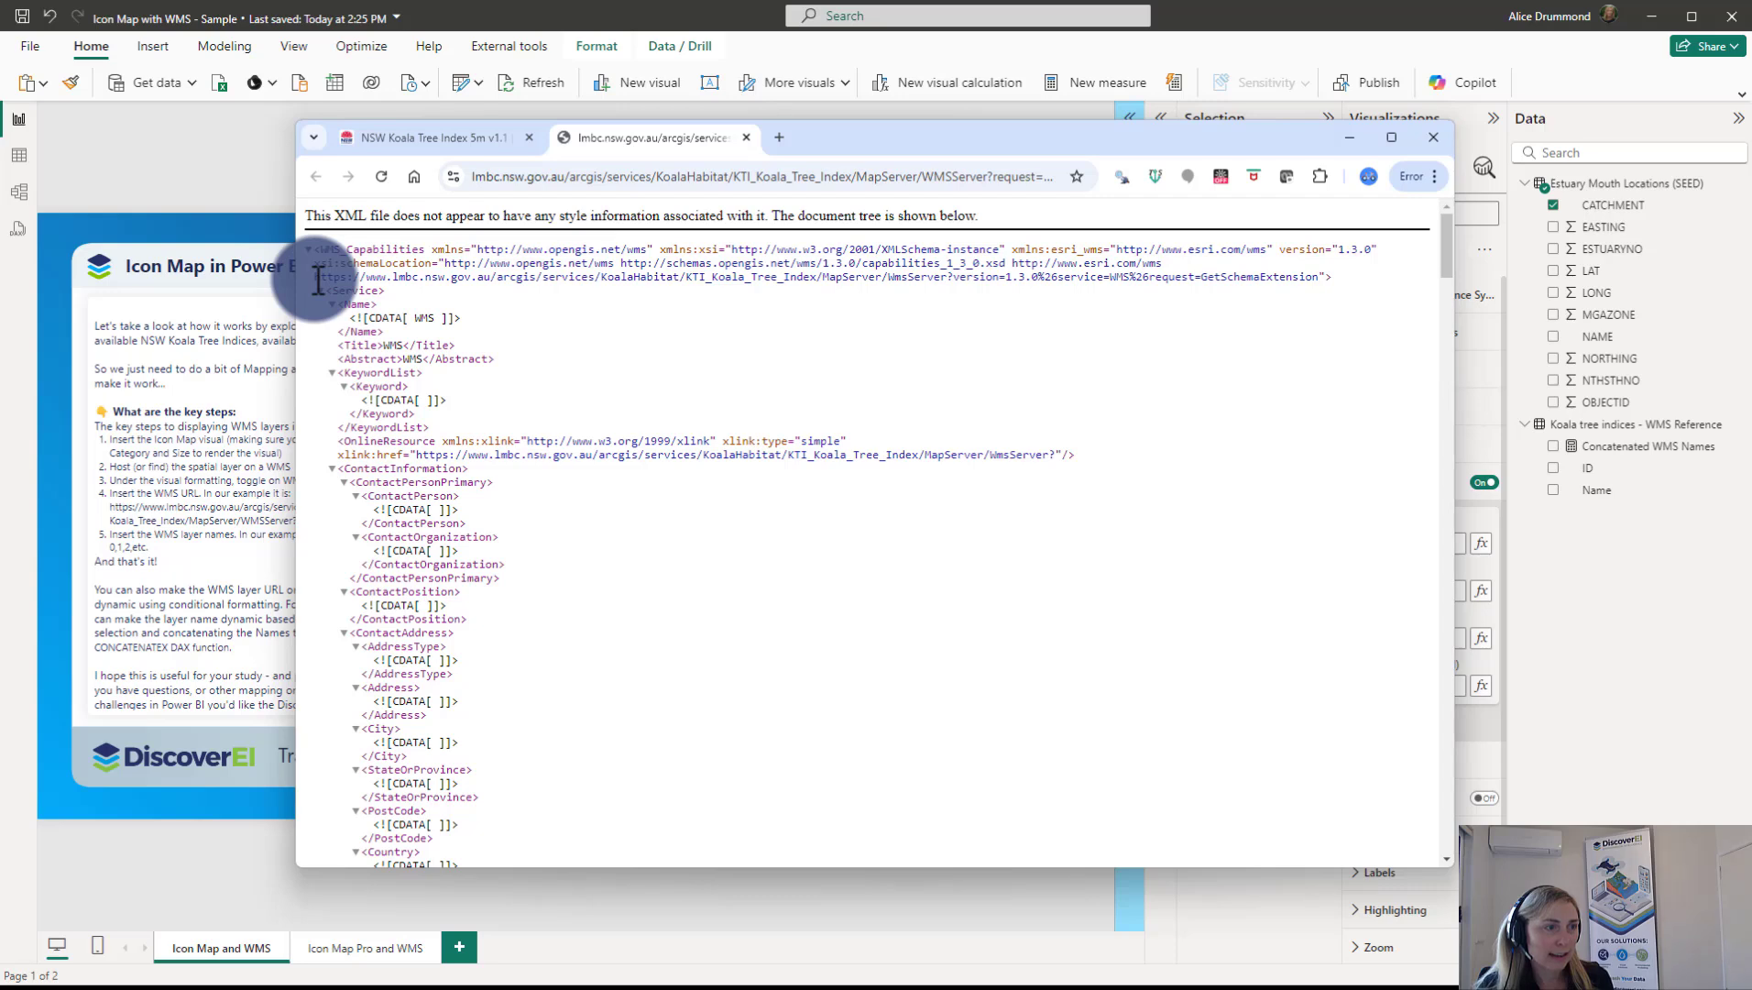
left_click_drag(317, 277, 956, 282)
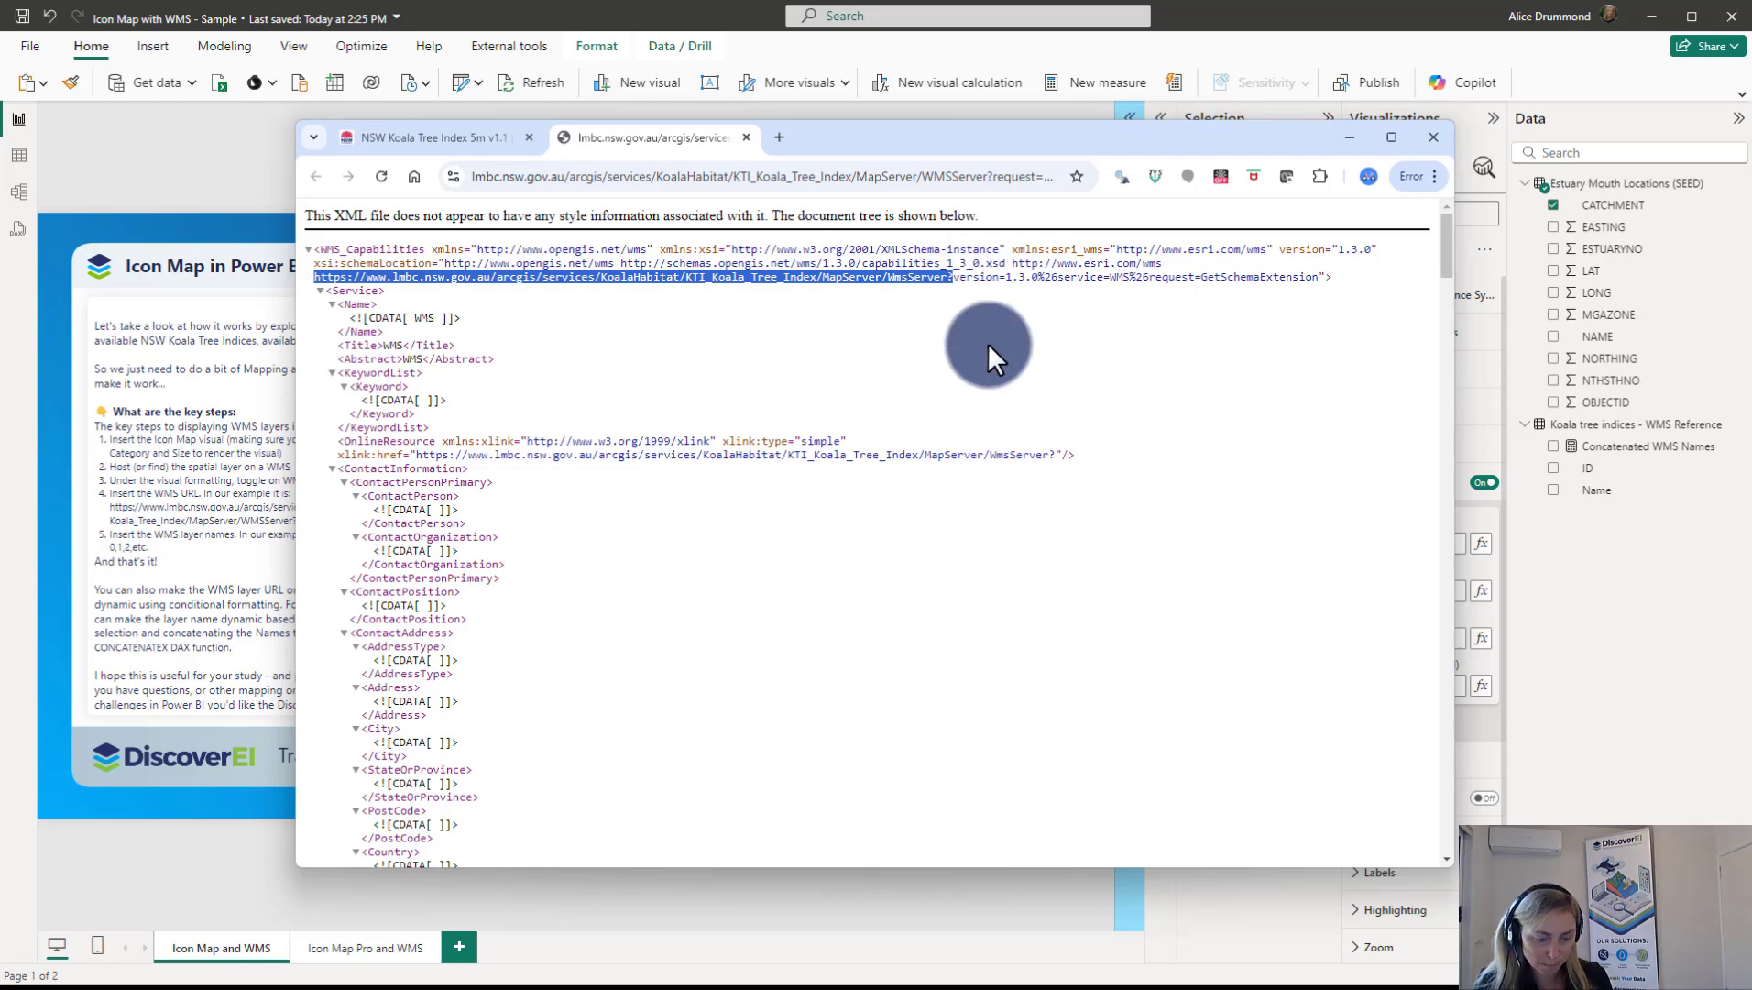
left_click(1348, 136)
left_click(1395, 543)
key("ctrl+v")
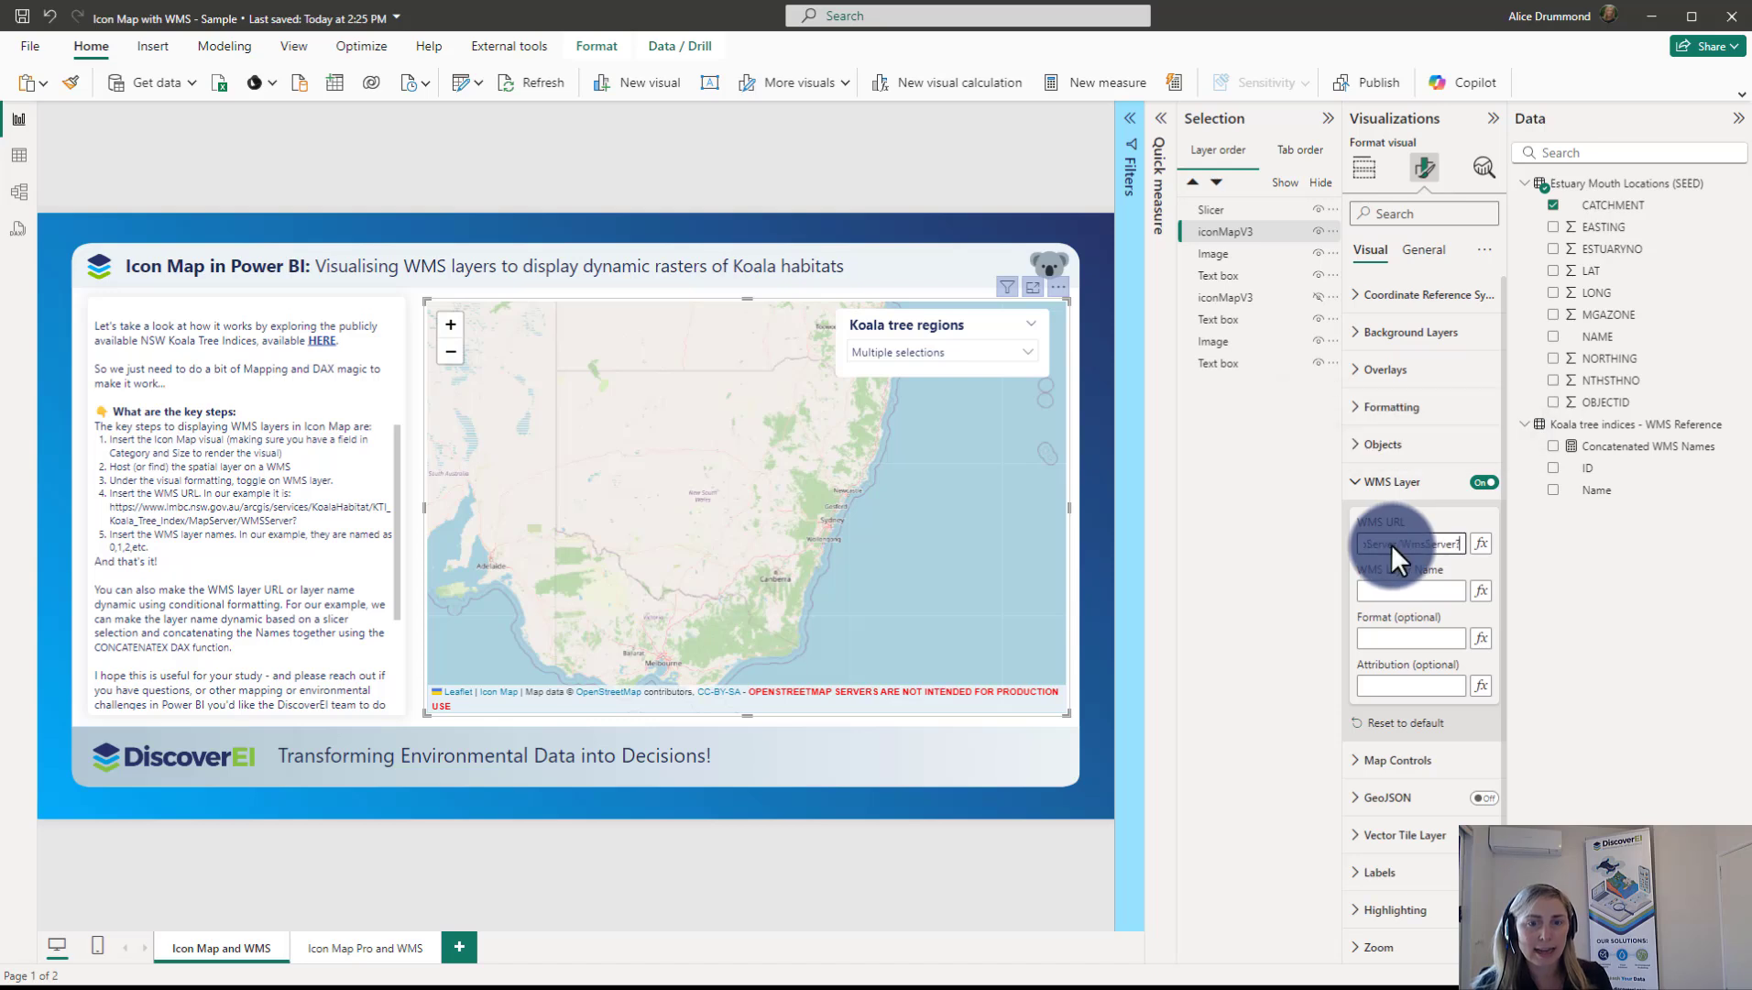
left_click(1412, 591)
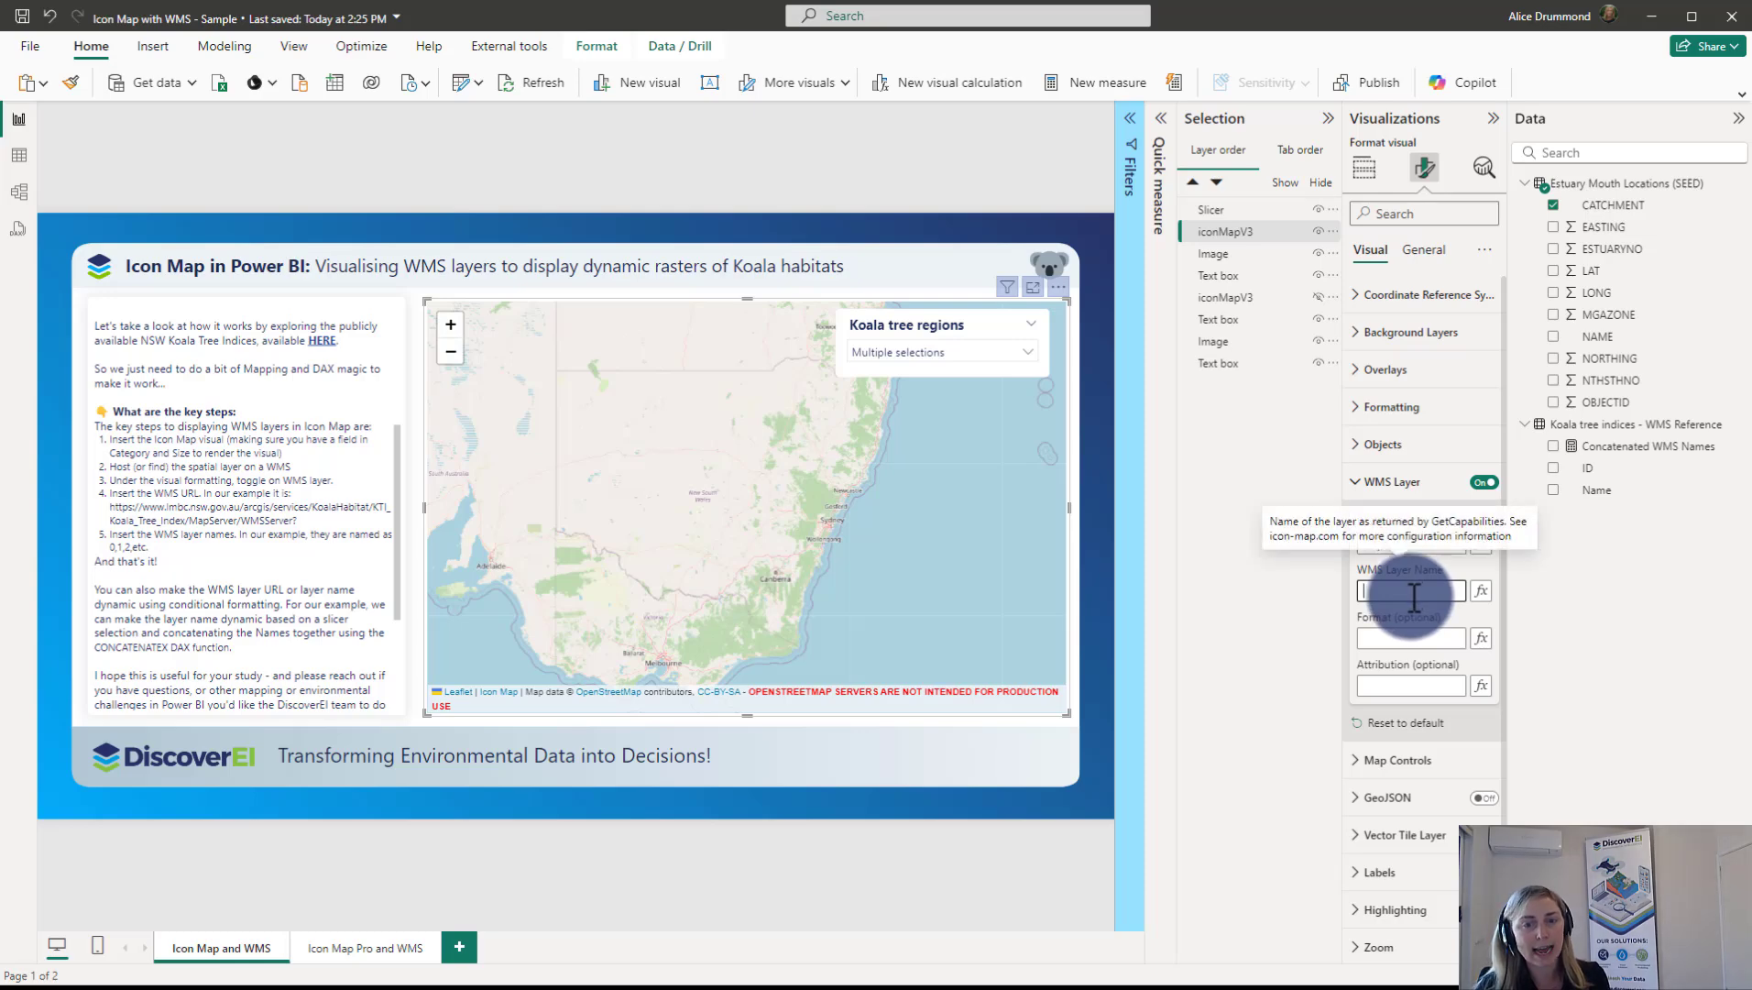
key("alt+Tab")
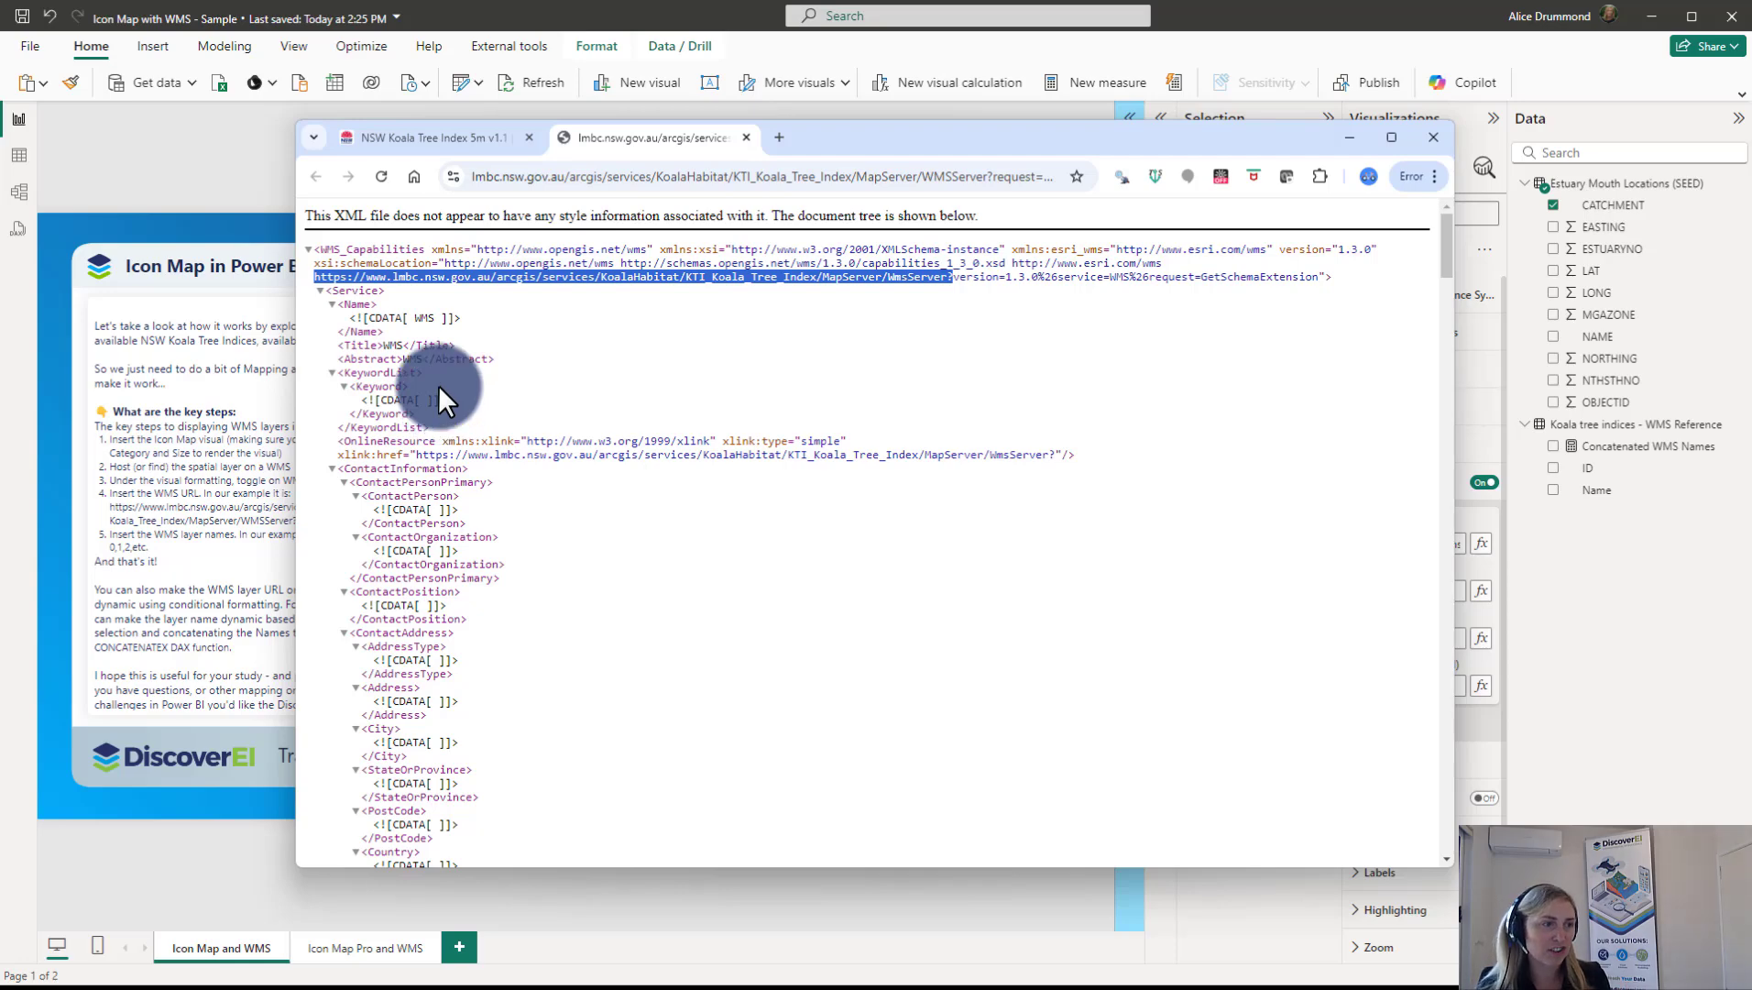
left_click(426, 307)
scroll(452, 320, "down", 2)
scroll(452, 320, "down", 8)
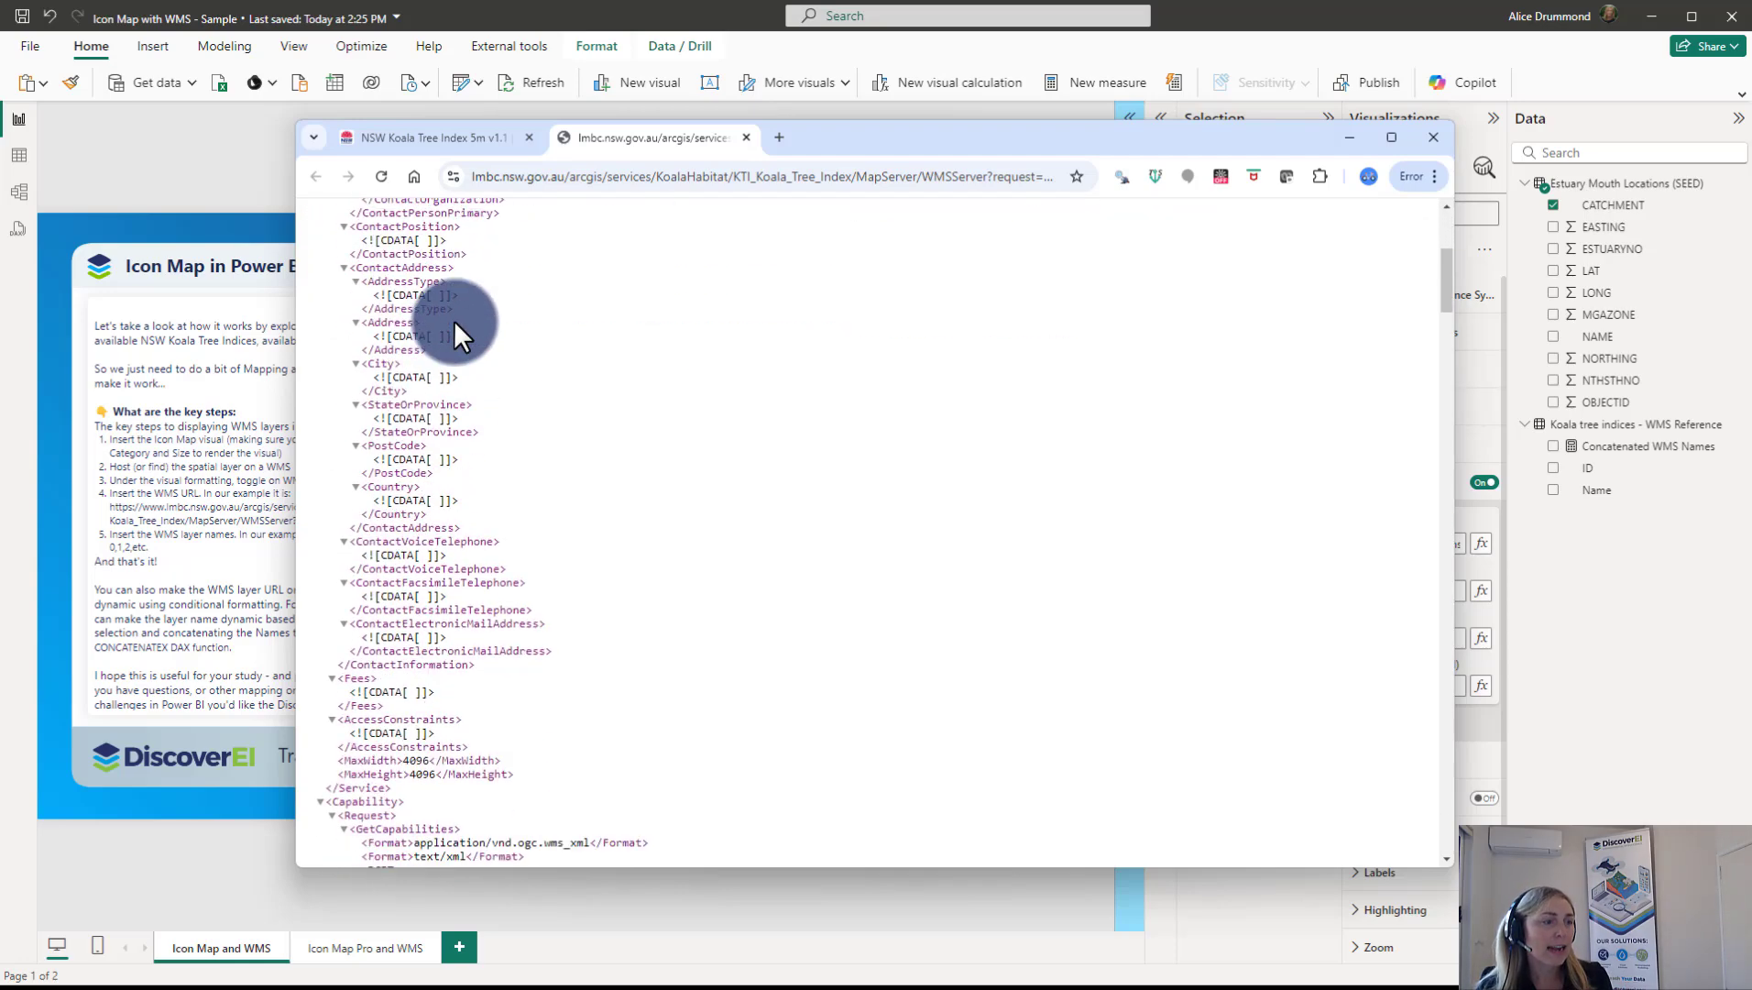
scroll(452, 321, "down", 9)
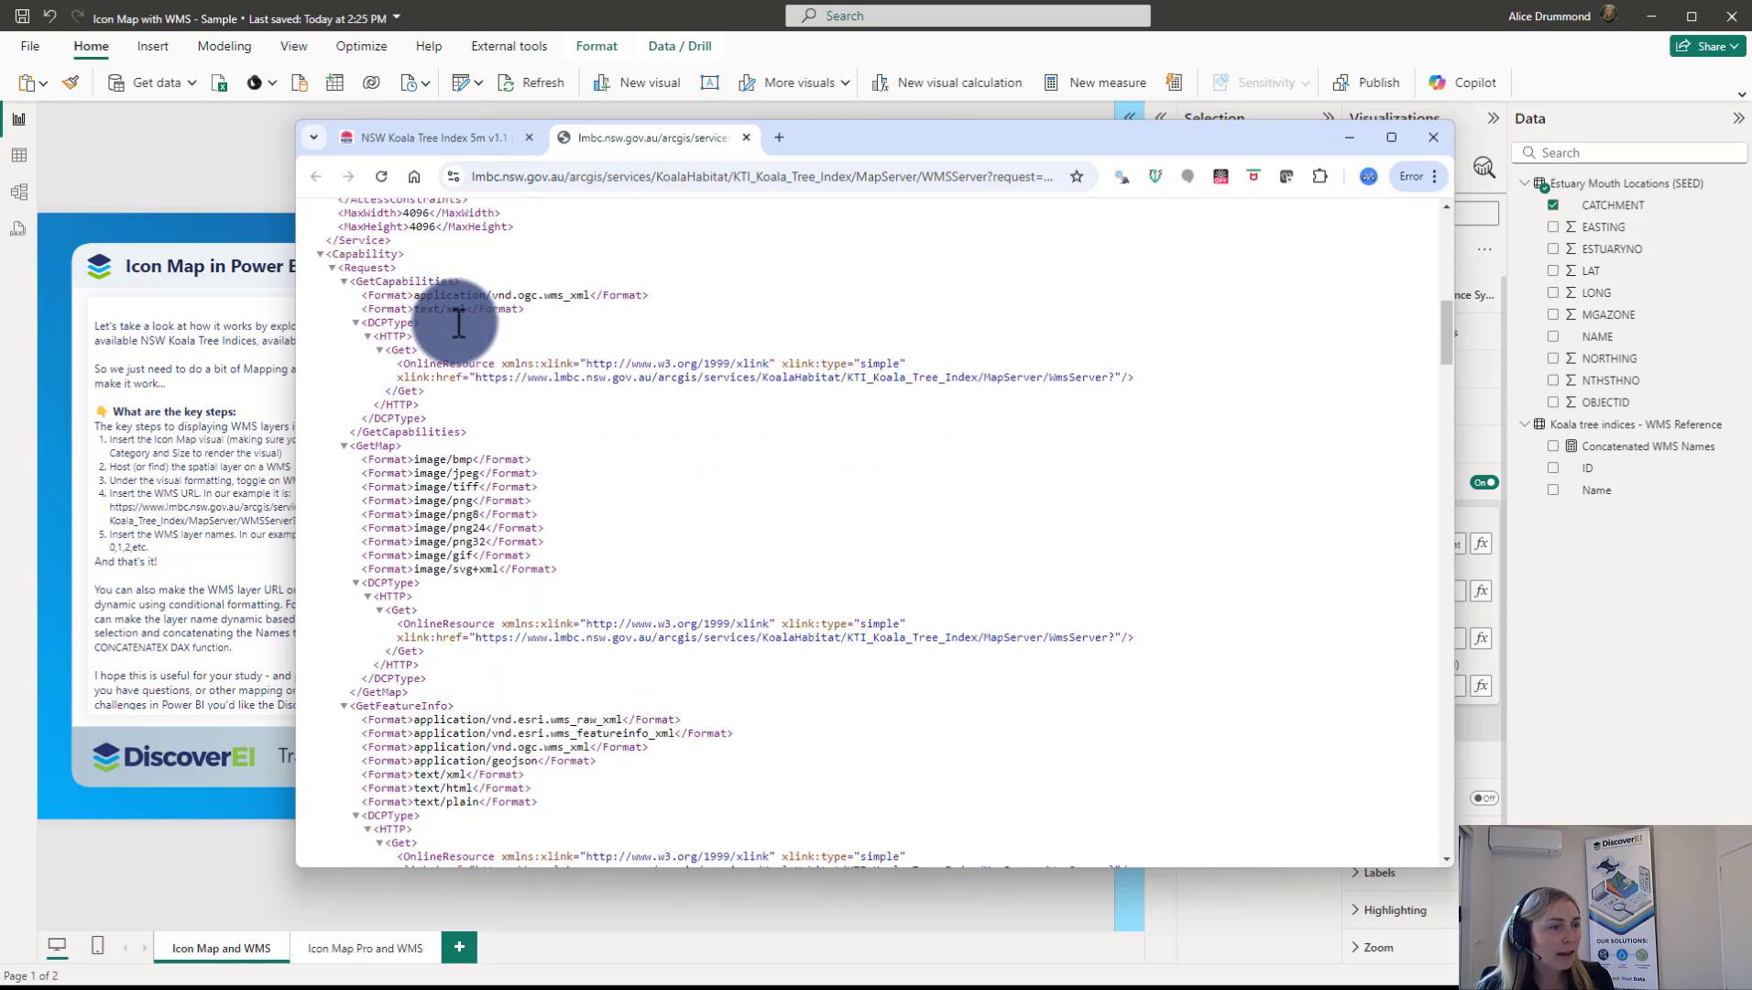
scroll(442, 377, "up", 8)
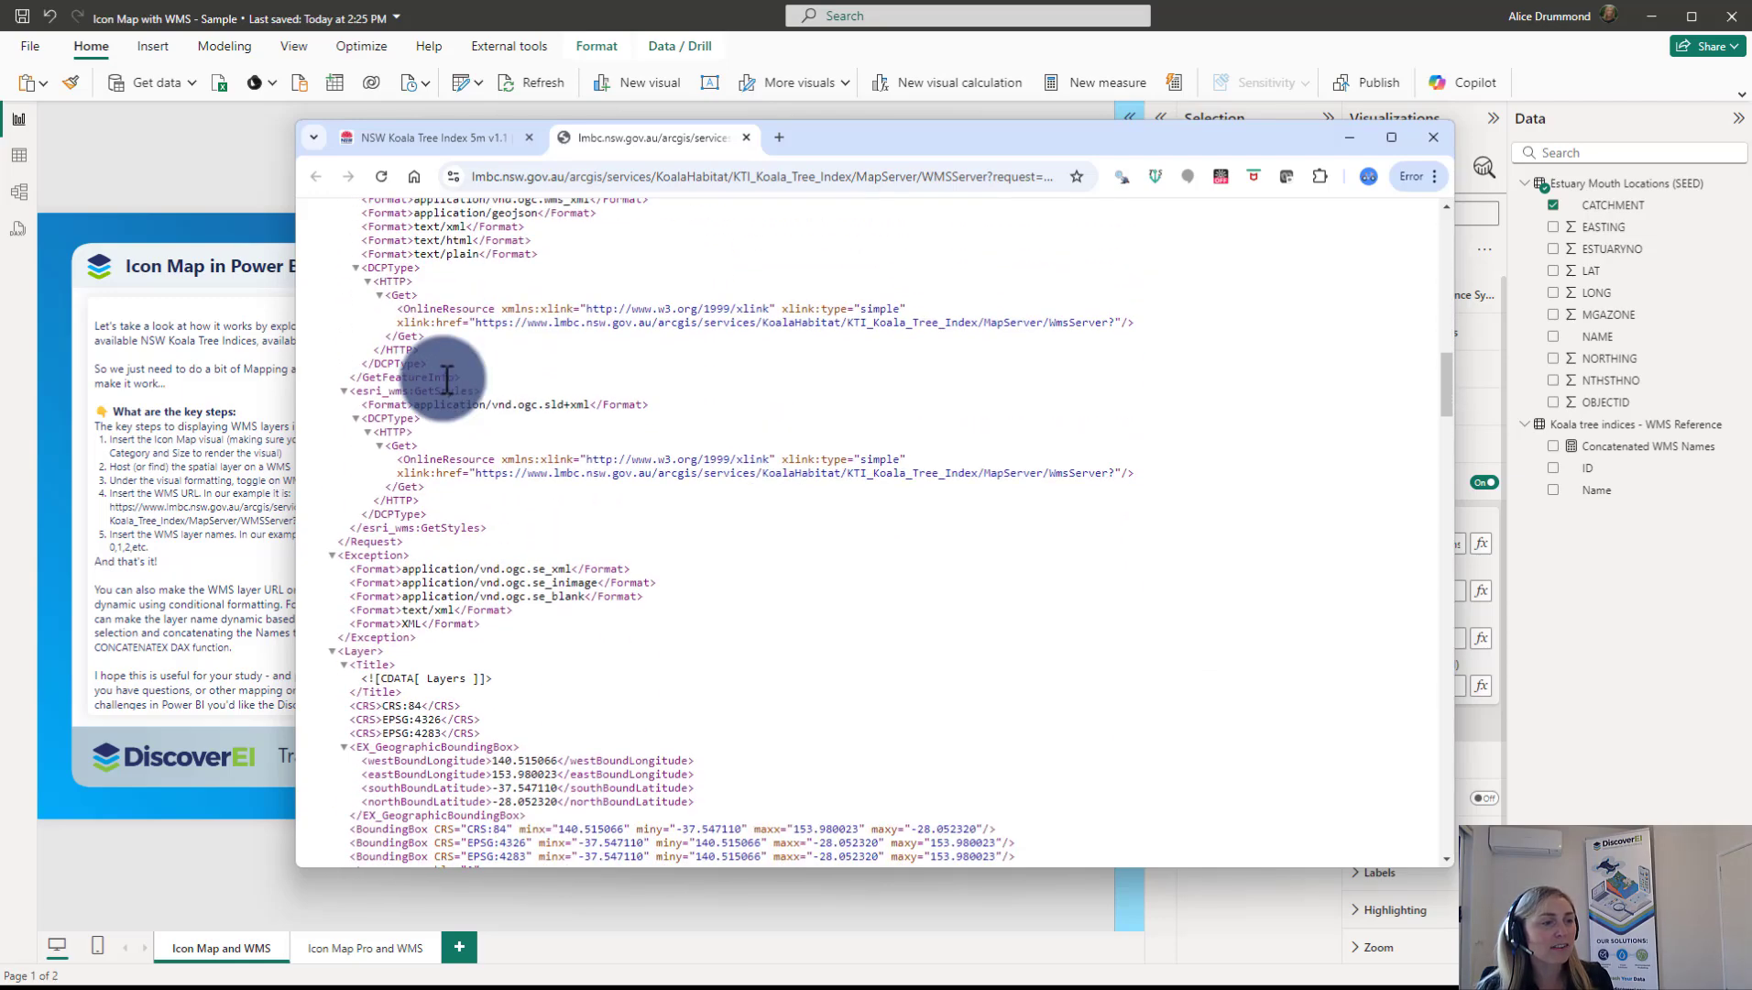
scroll(446, 378, "up", 2)
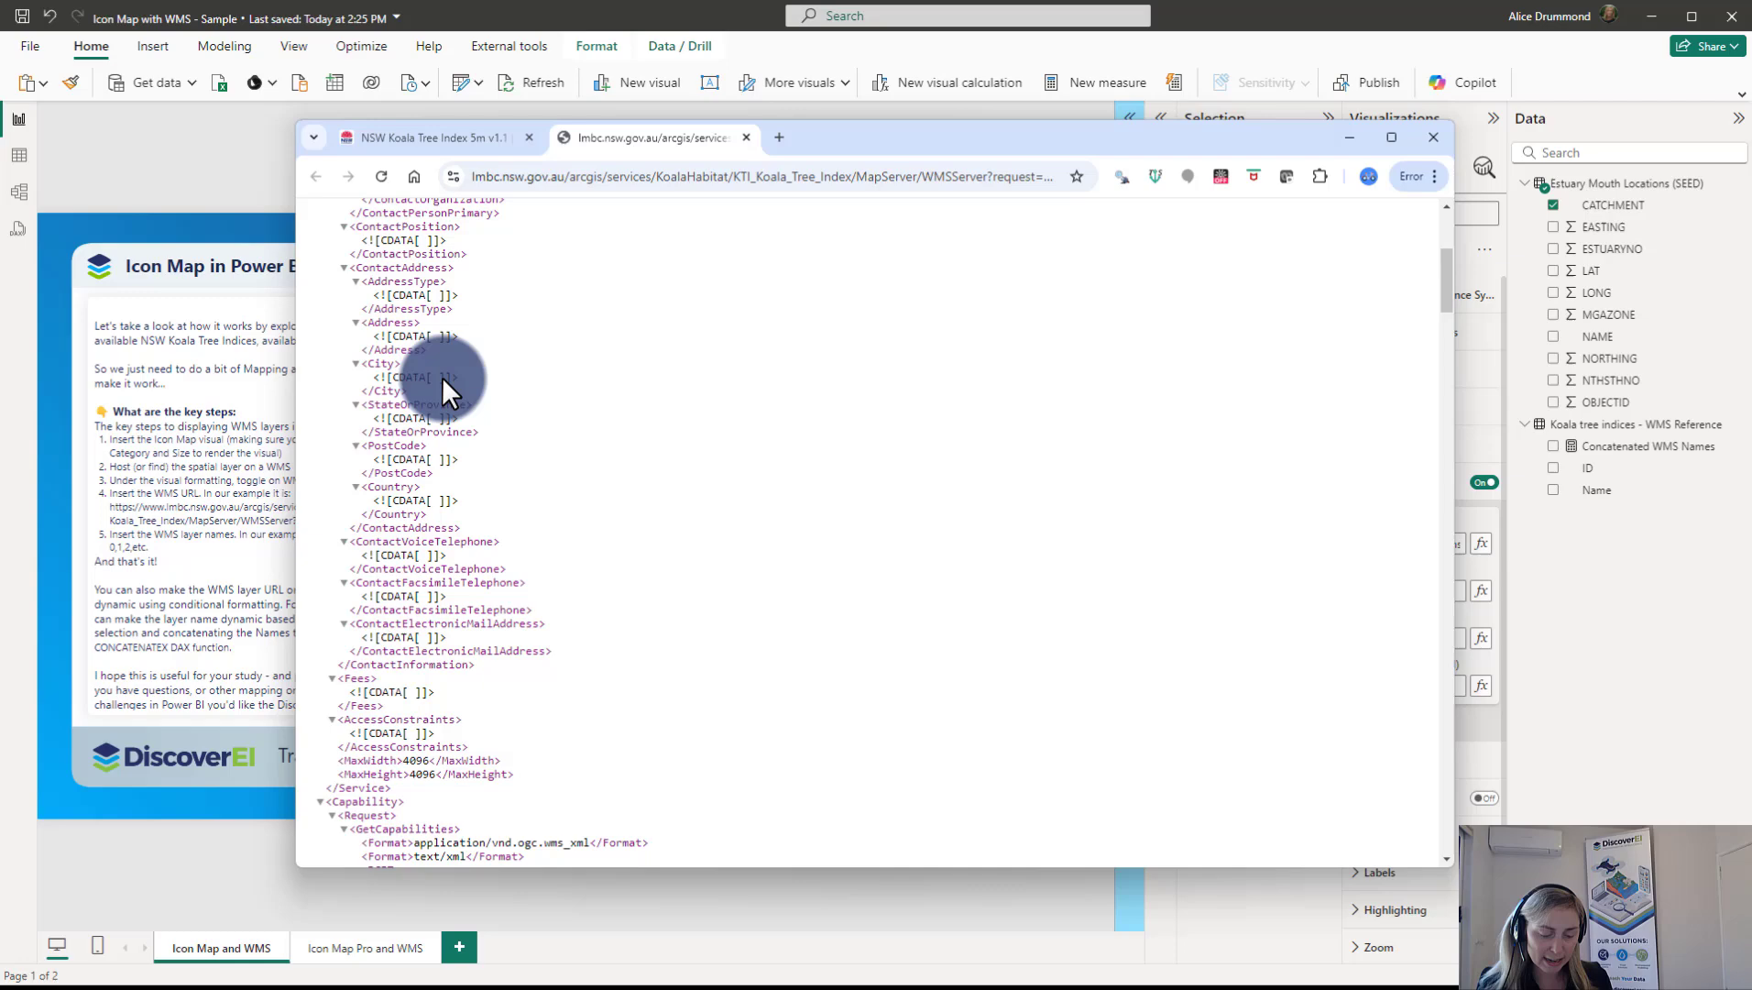
key("ctrl+f")
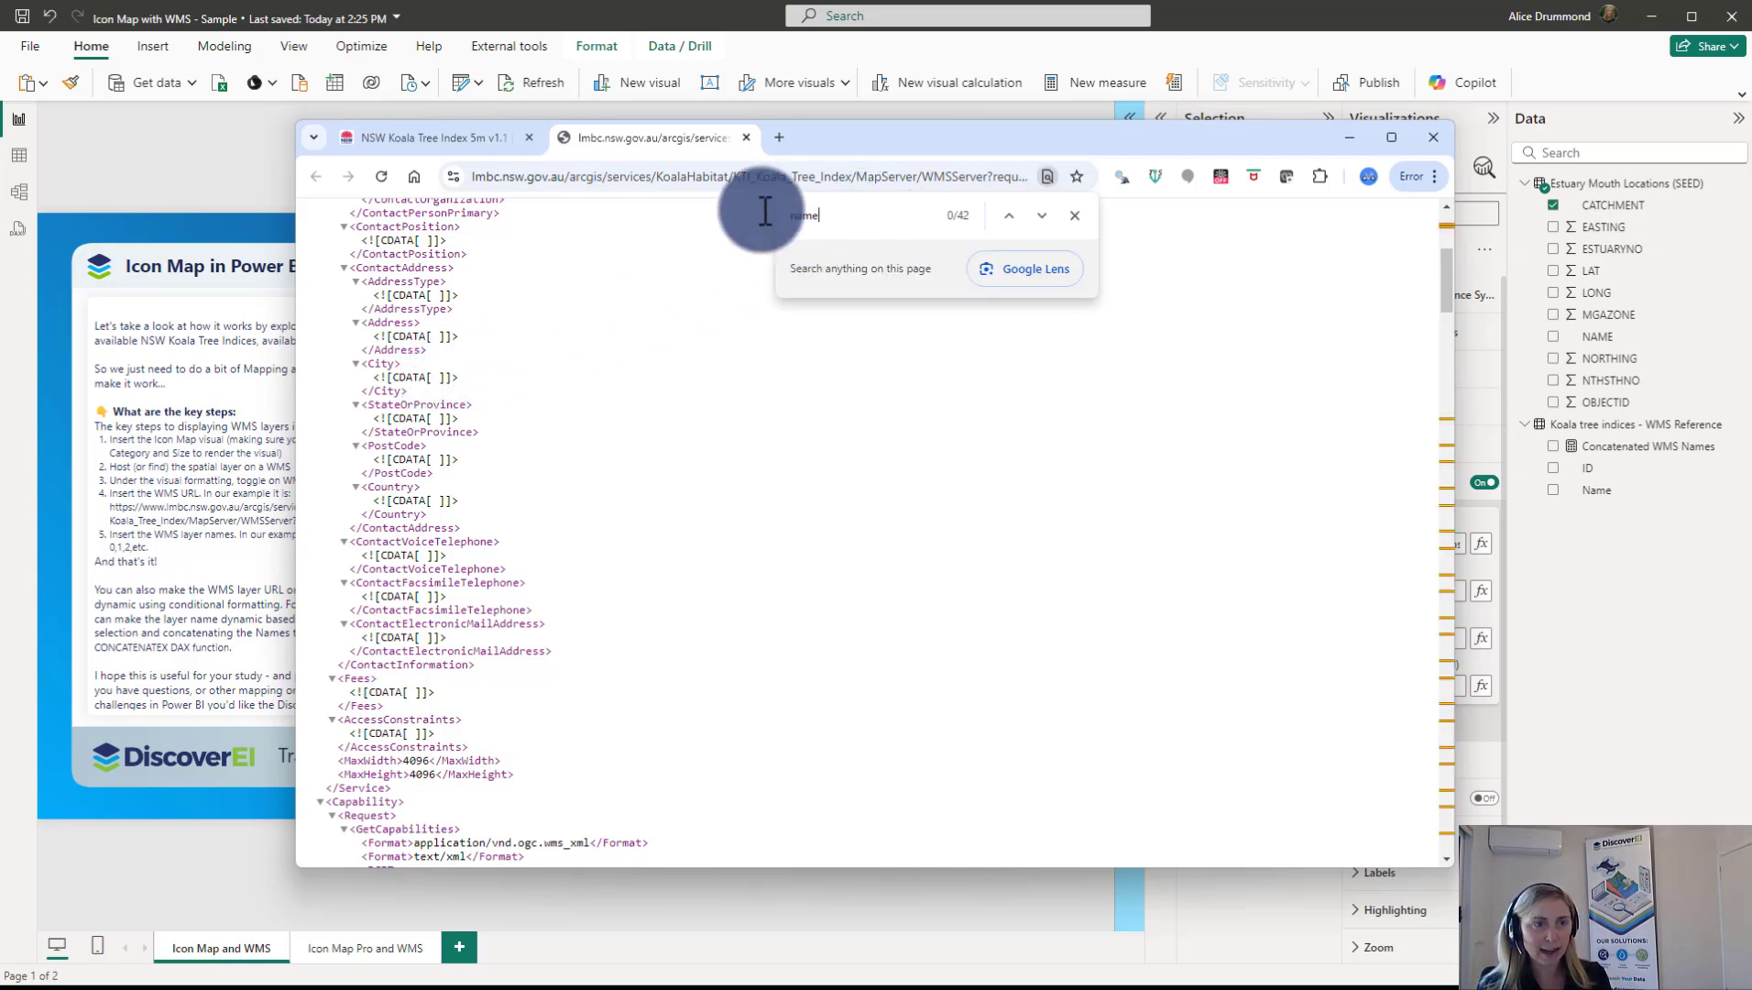
key("Return")
key("Return")
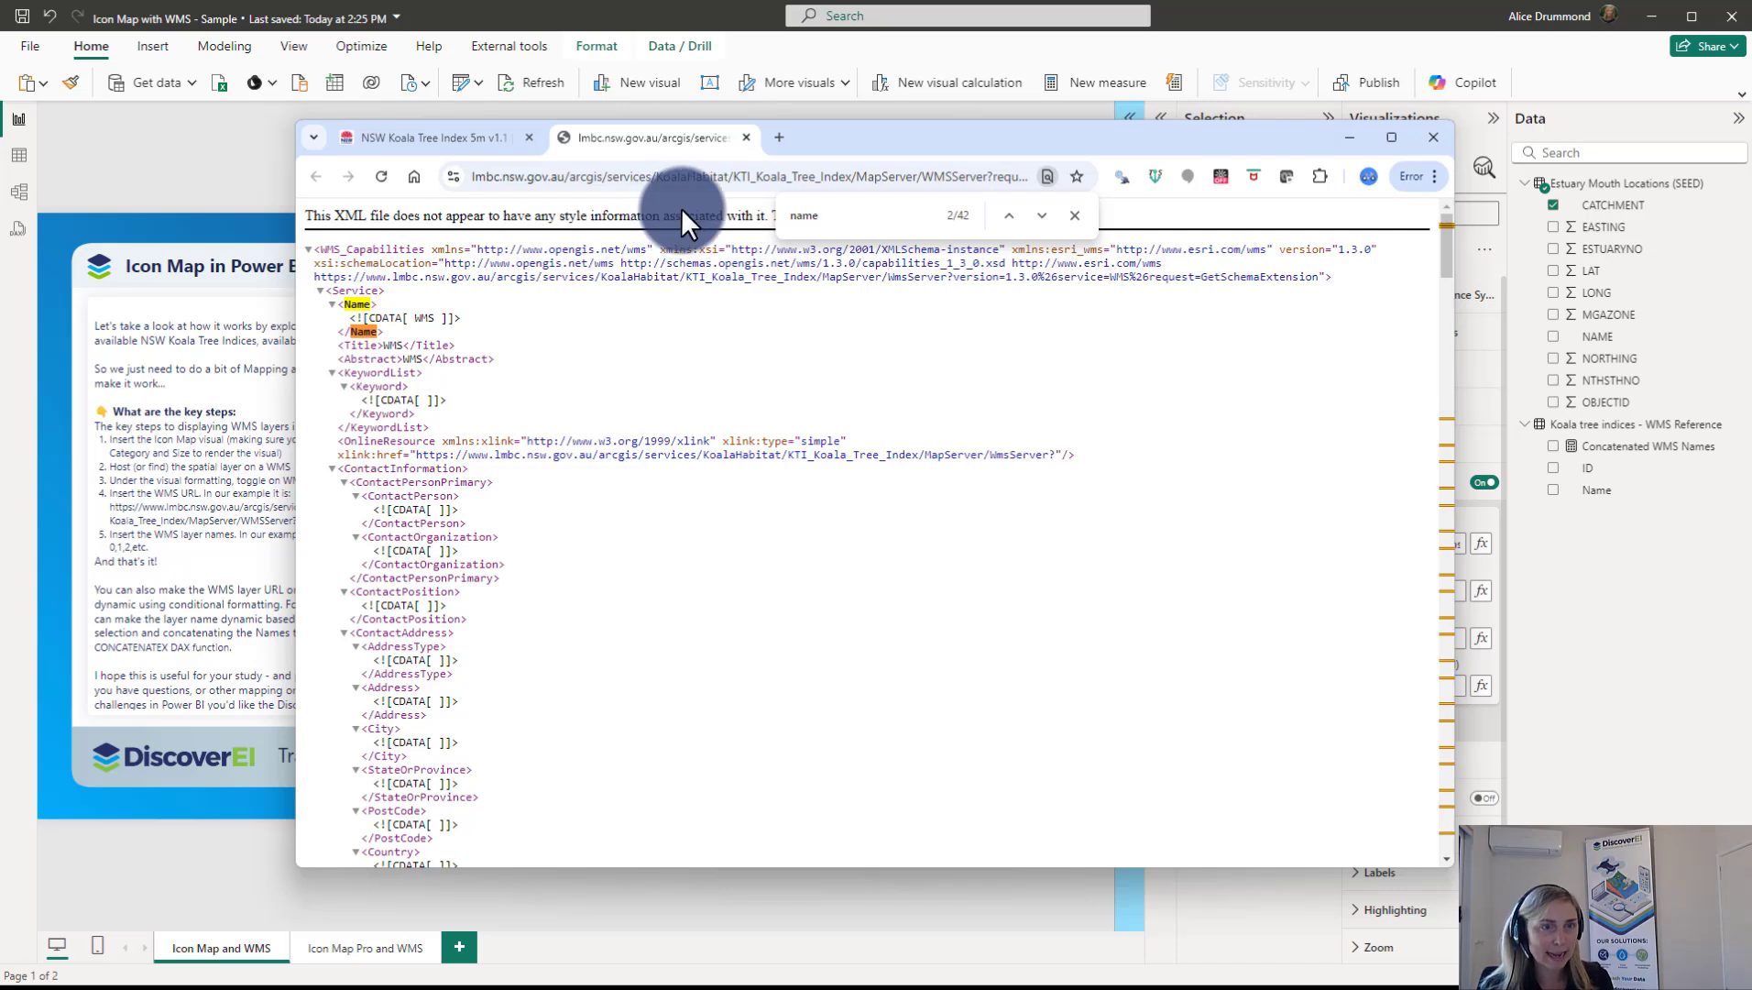
left_click(1039, 216)
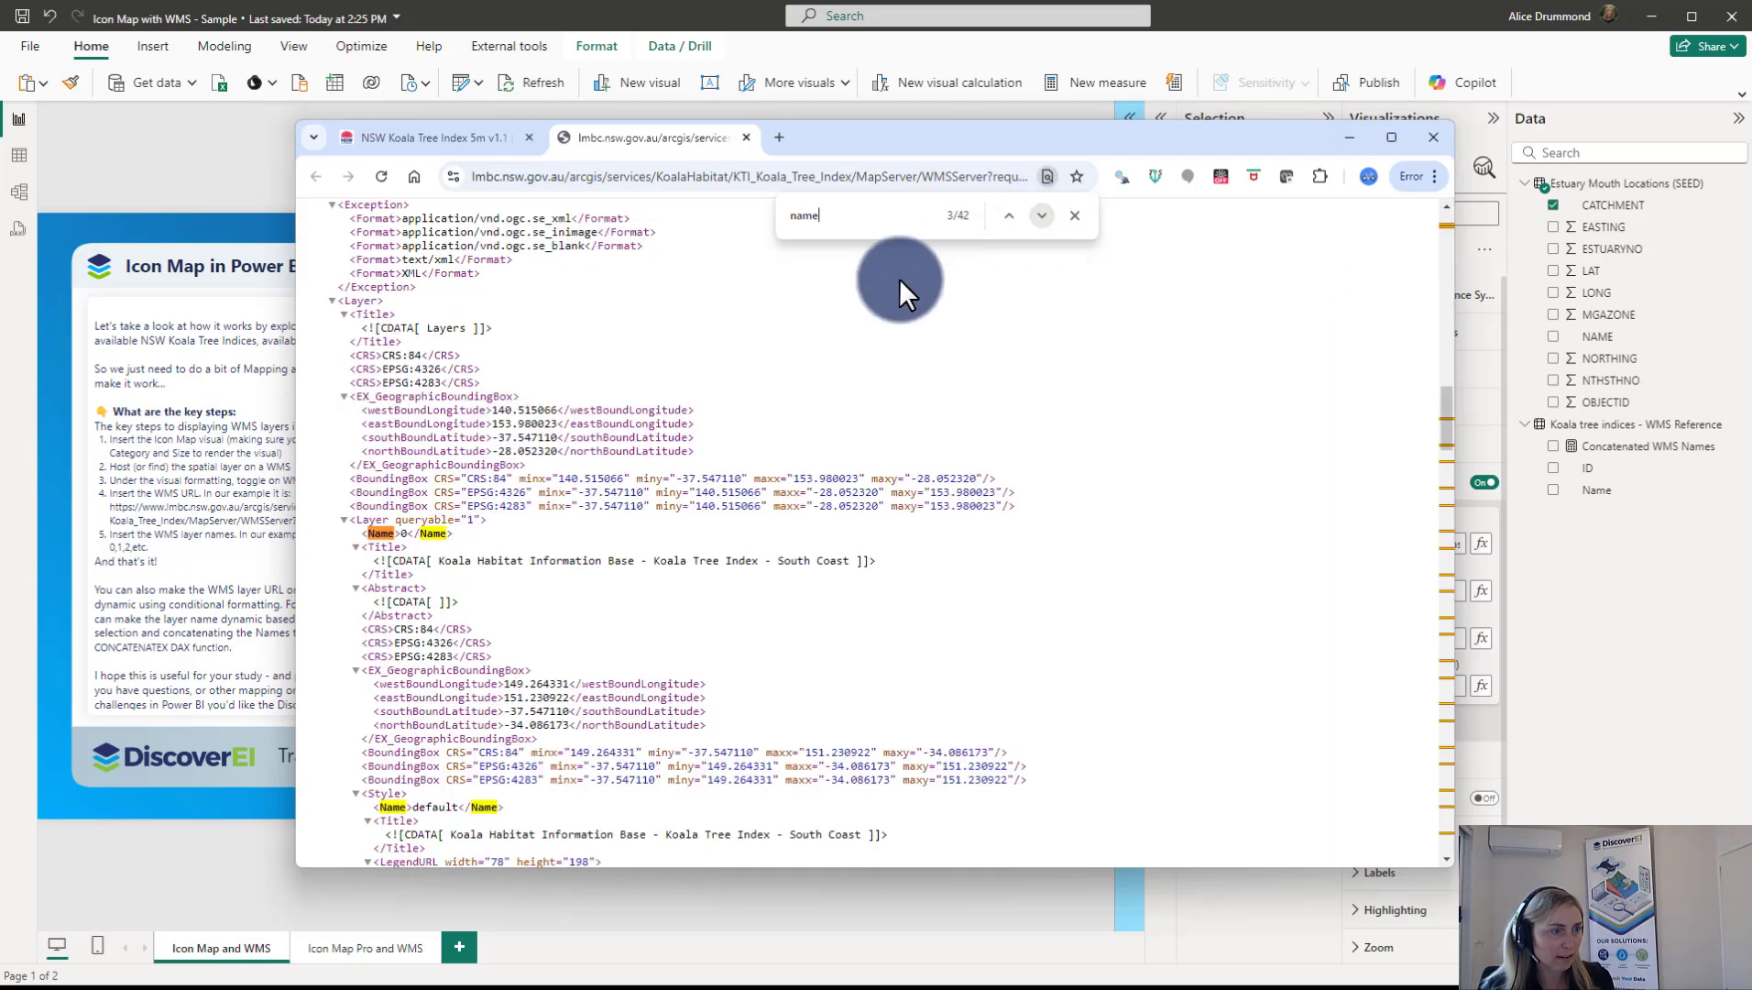
double_click(408, 535)
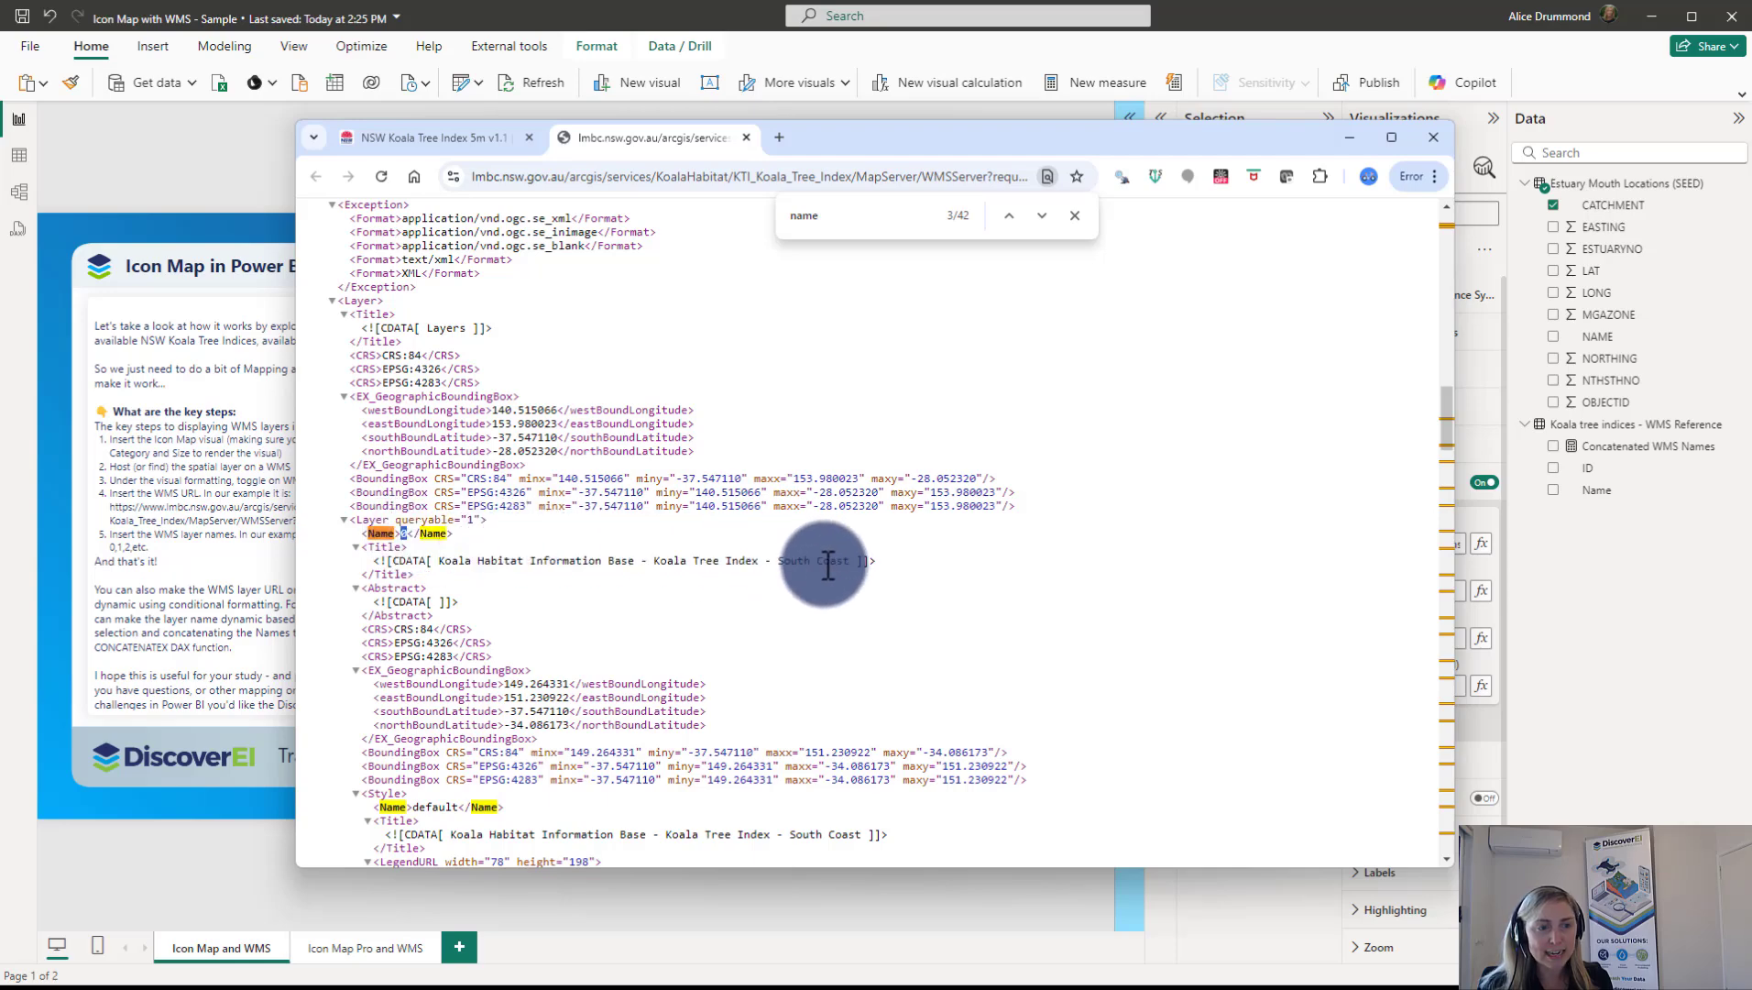
scroll(764, 600, "down", 5)
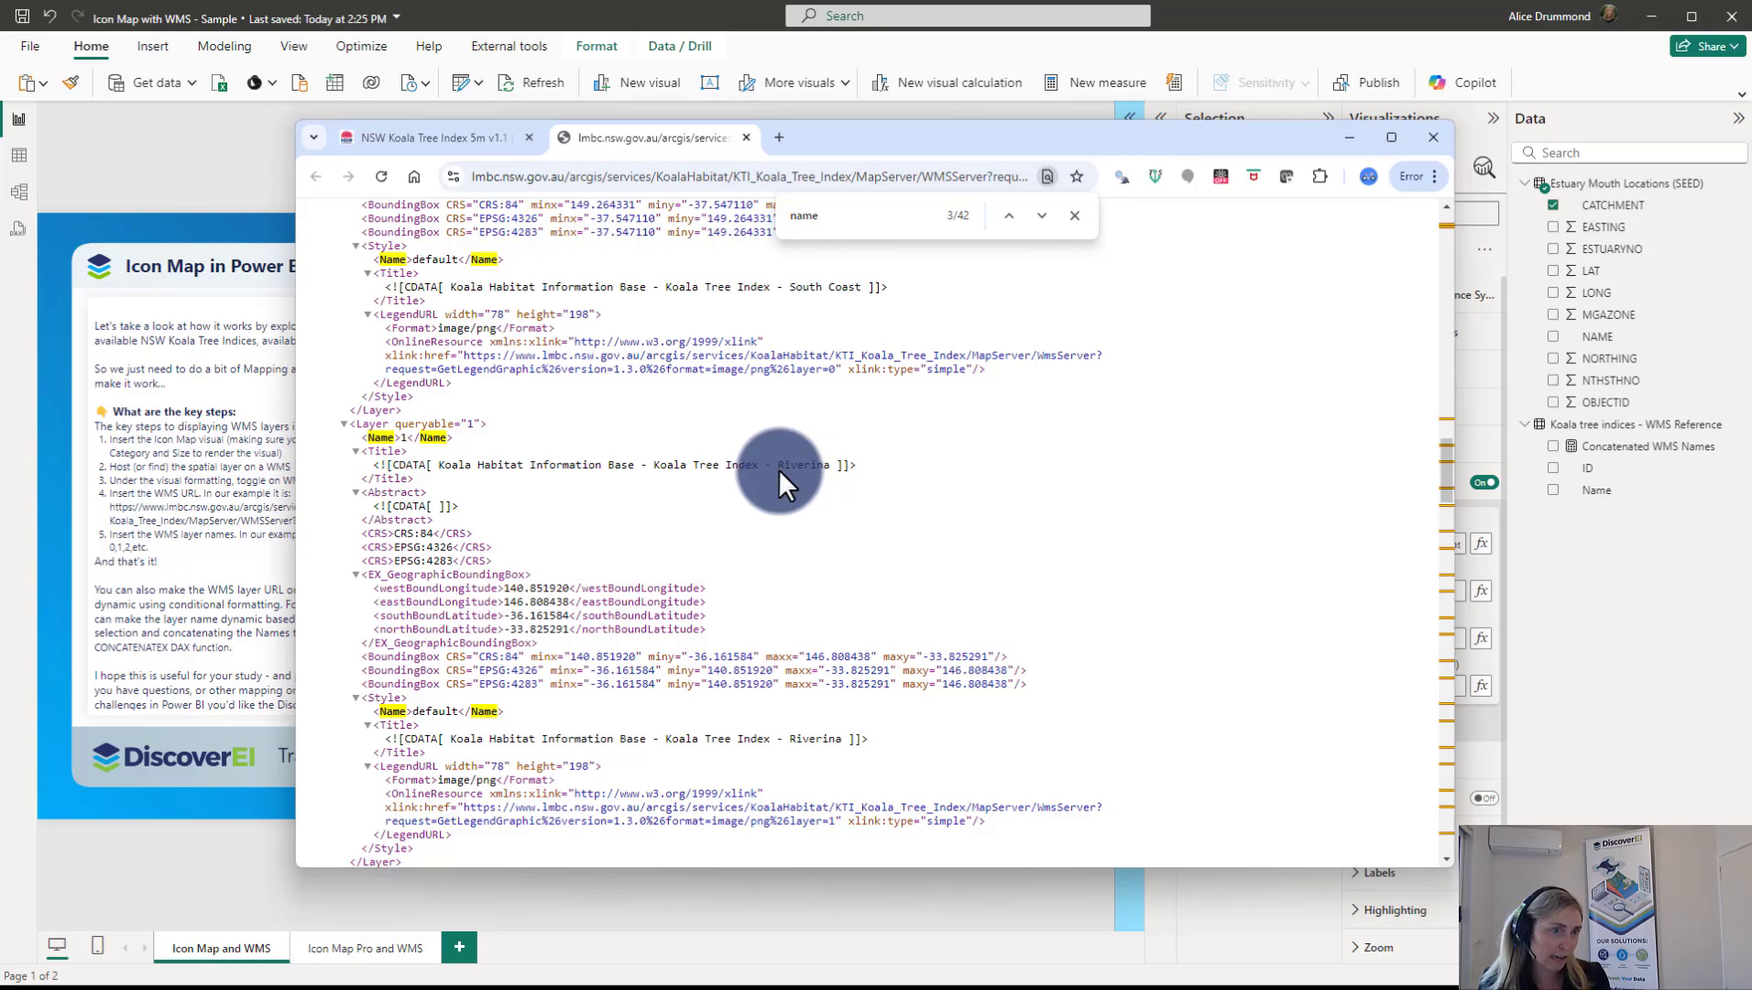
scroll(460, 509, "down", 3)
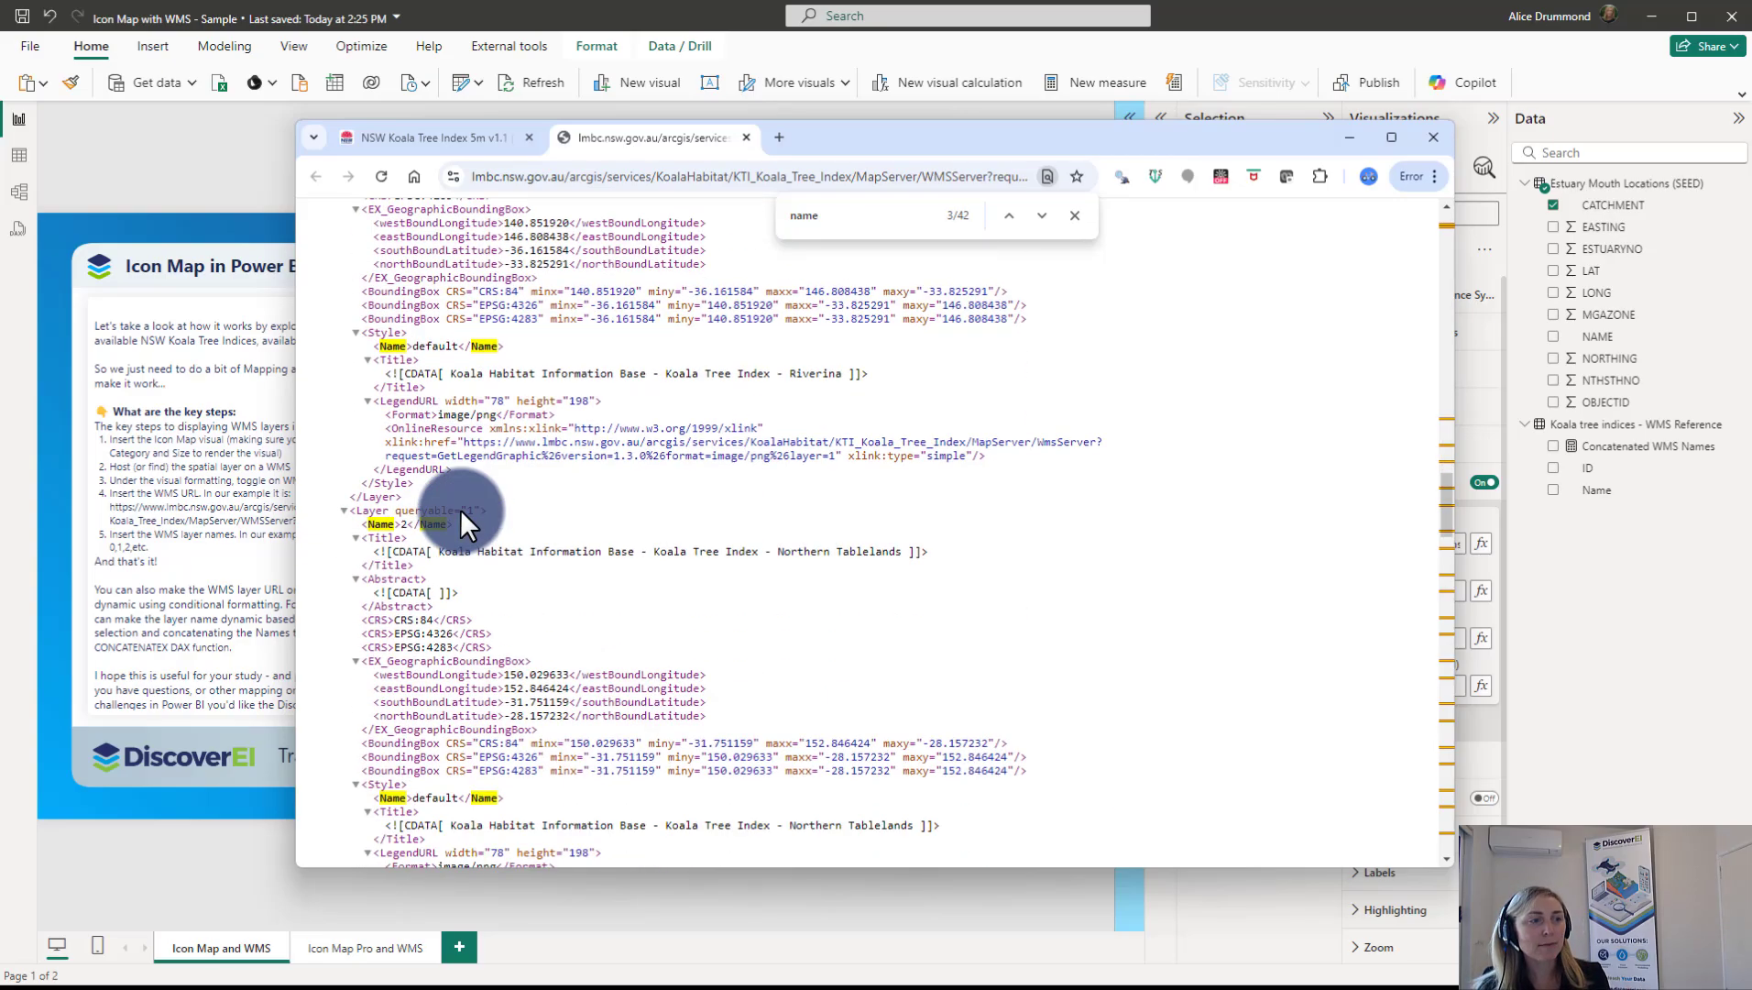
scroll(460, 509, "down", 20)
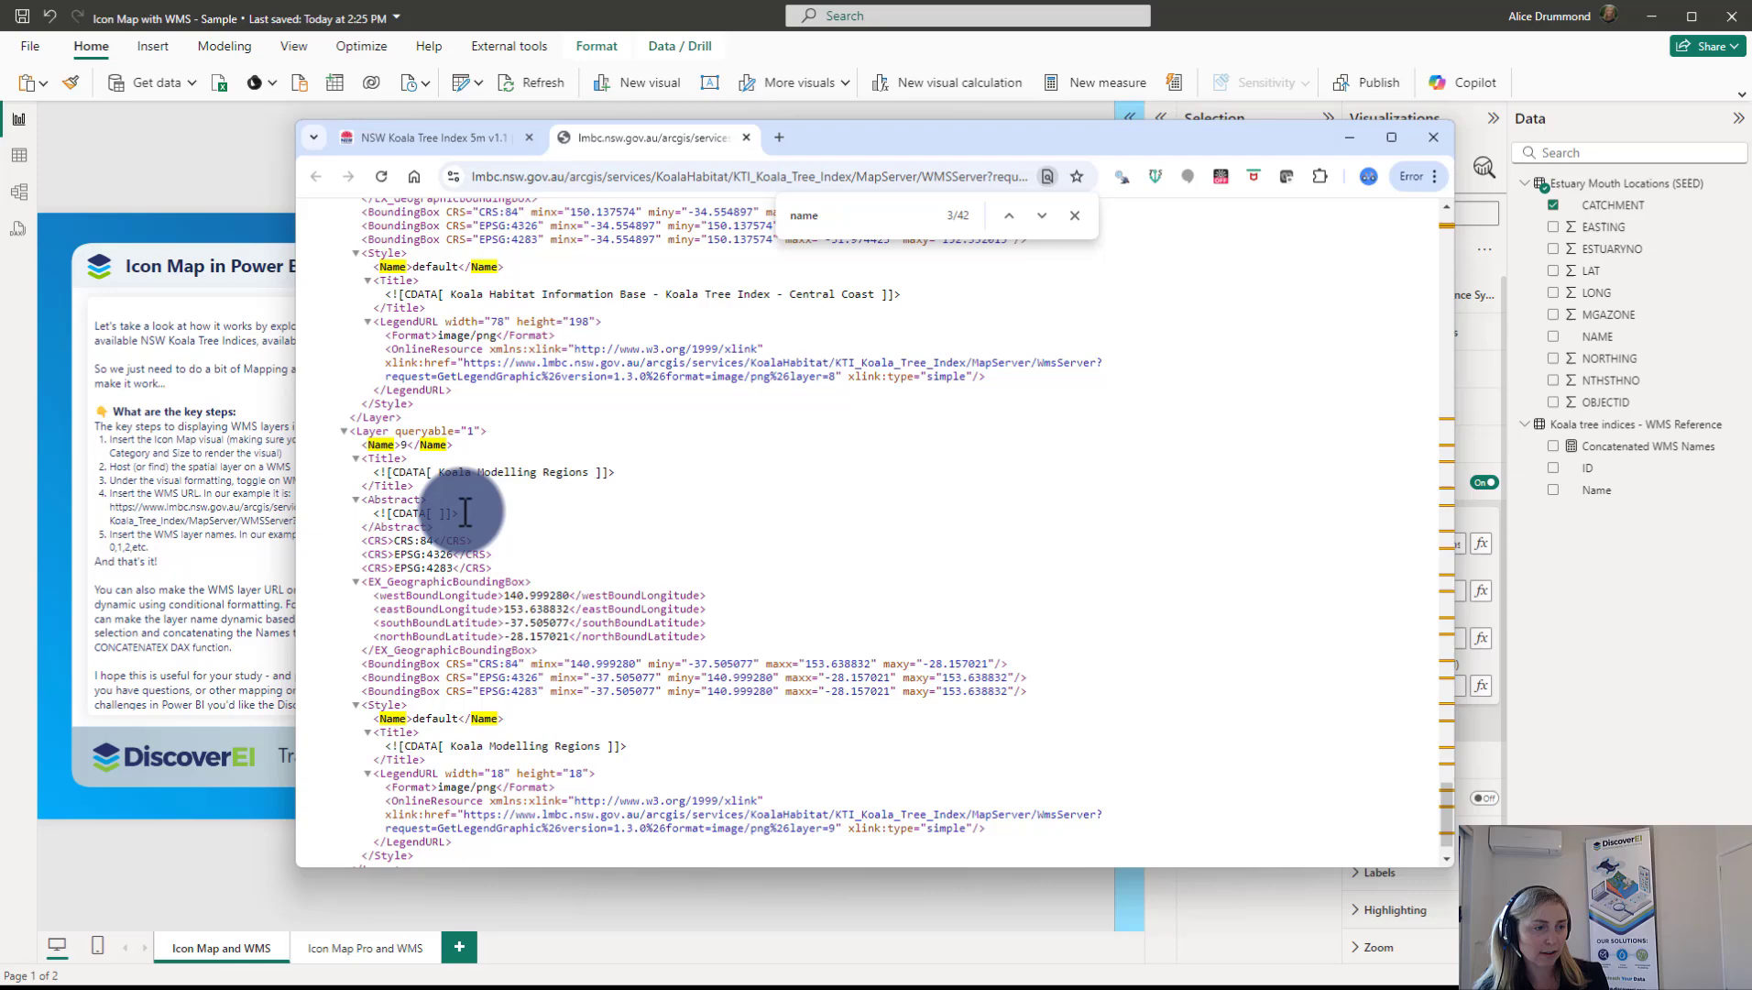
scroll(465, 513, "down", 2)
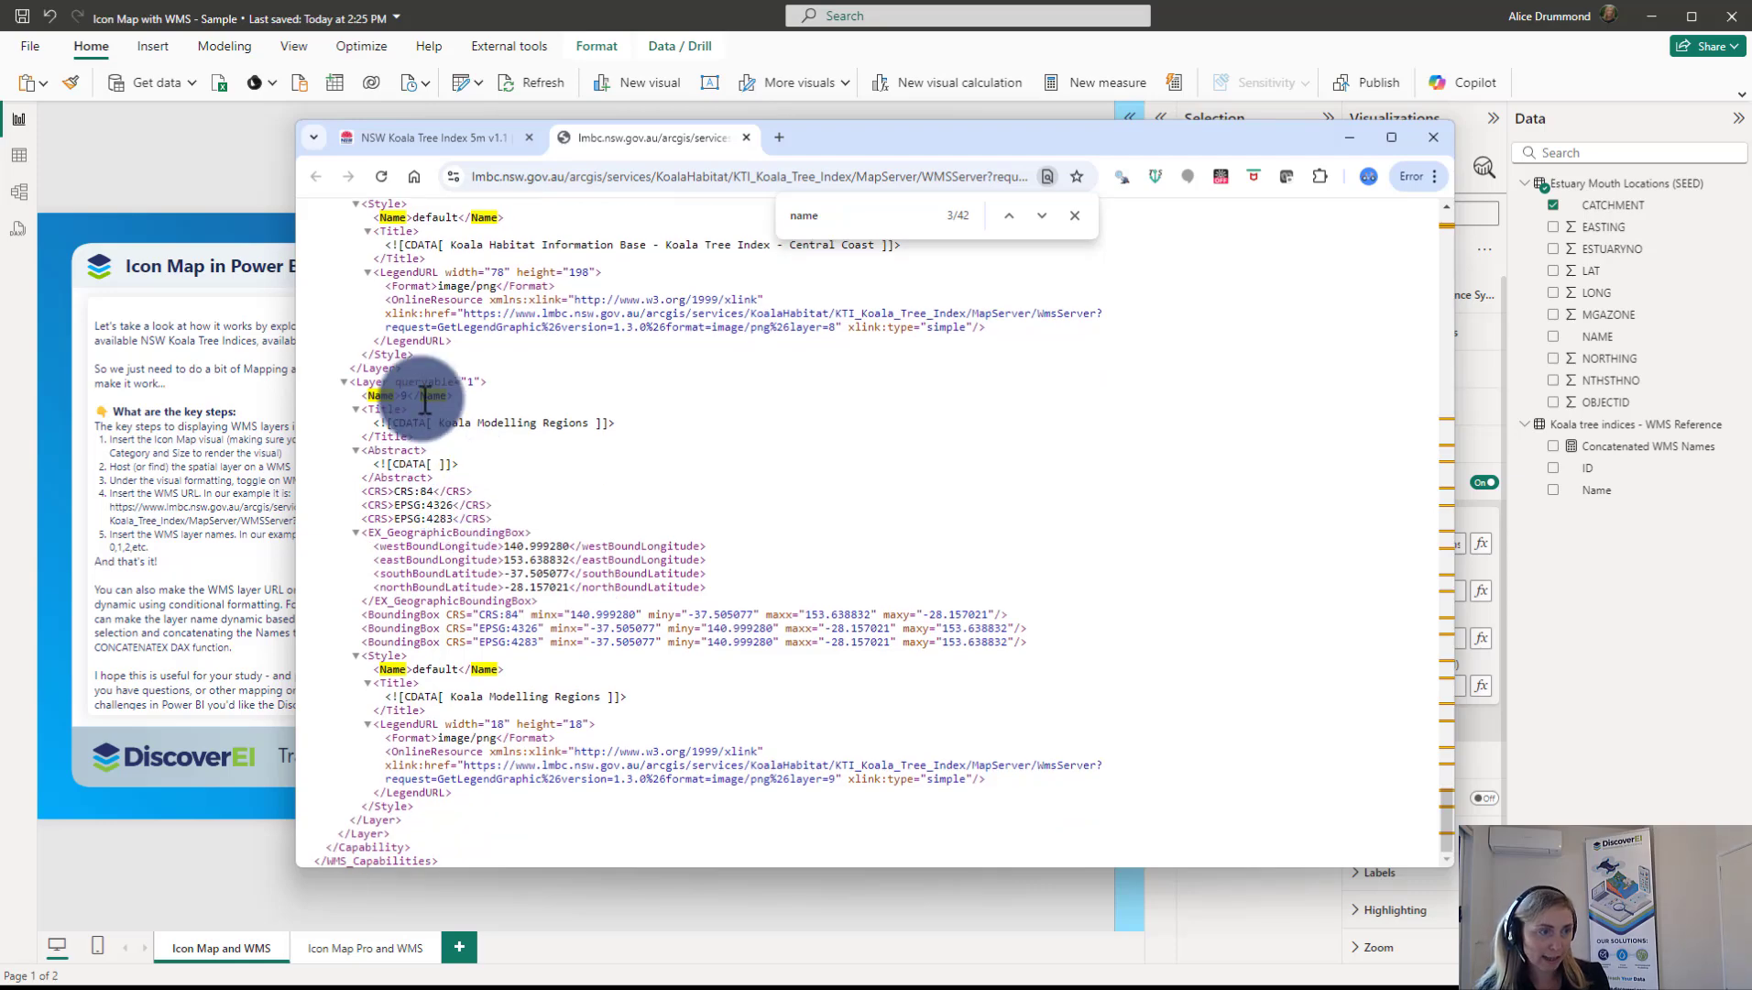
left_click(189, 145)
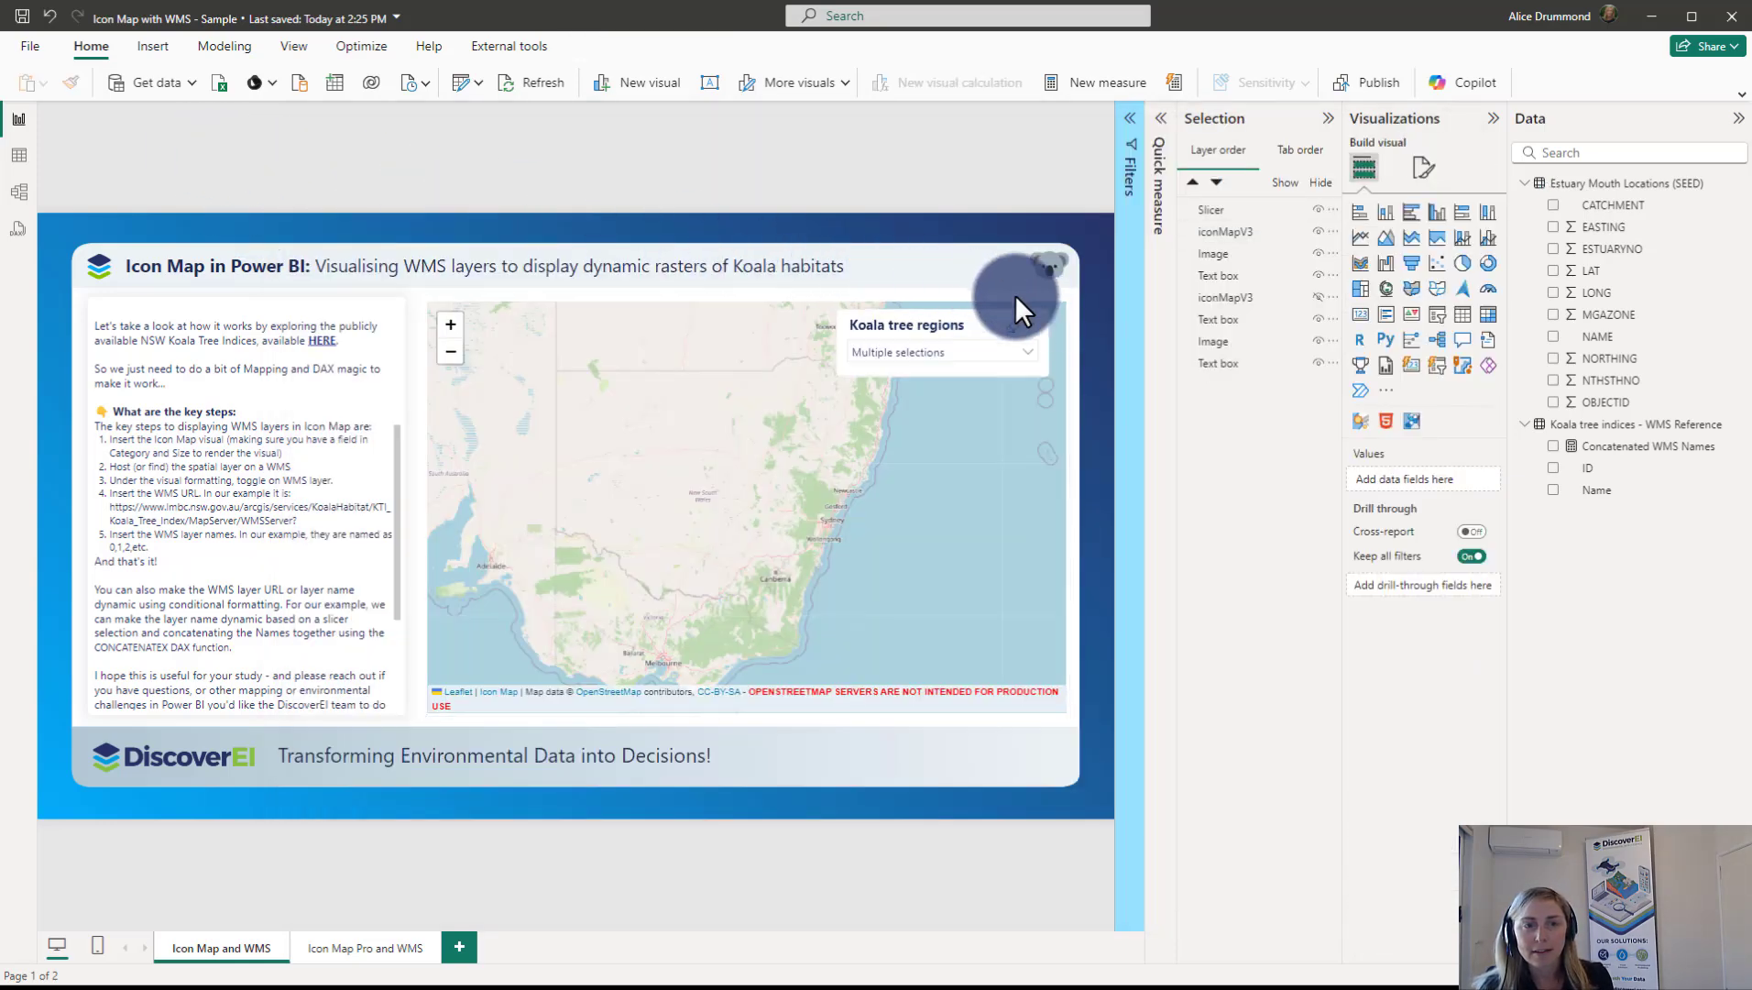
Enter 1 as the Icon Map's WMS Layer Name, then change it to 0.
left_click(1061, 300)
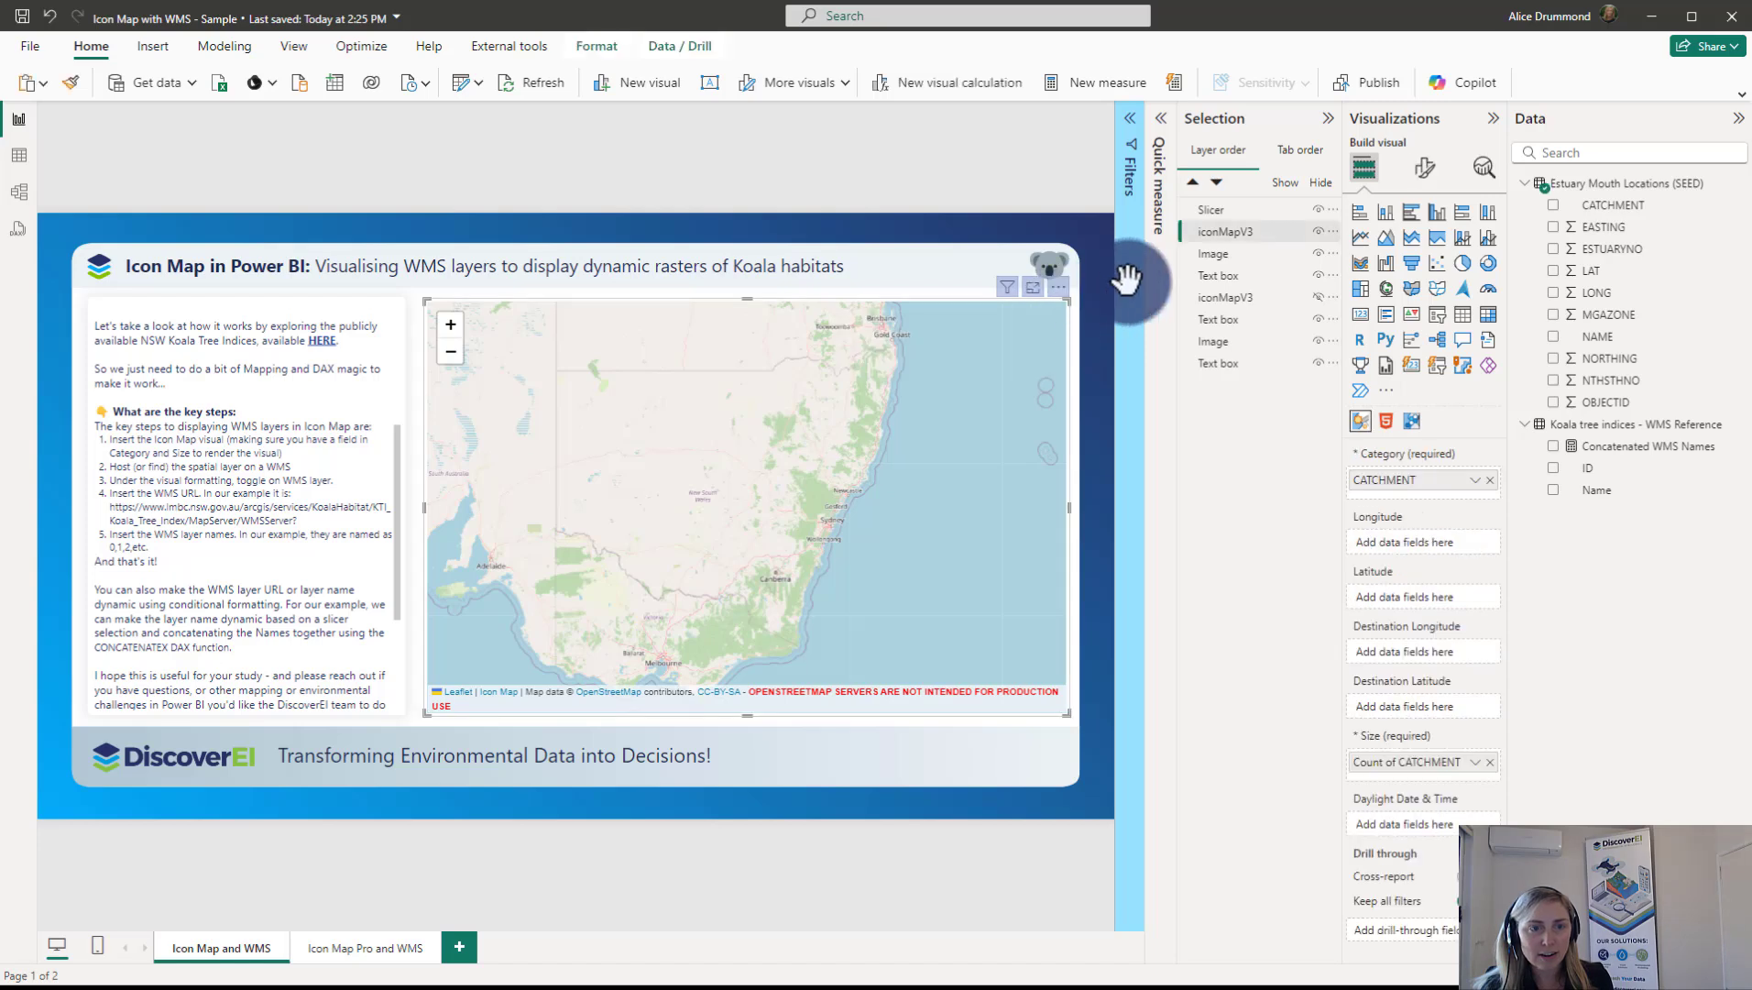
left_click(1422, 167)
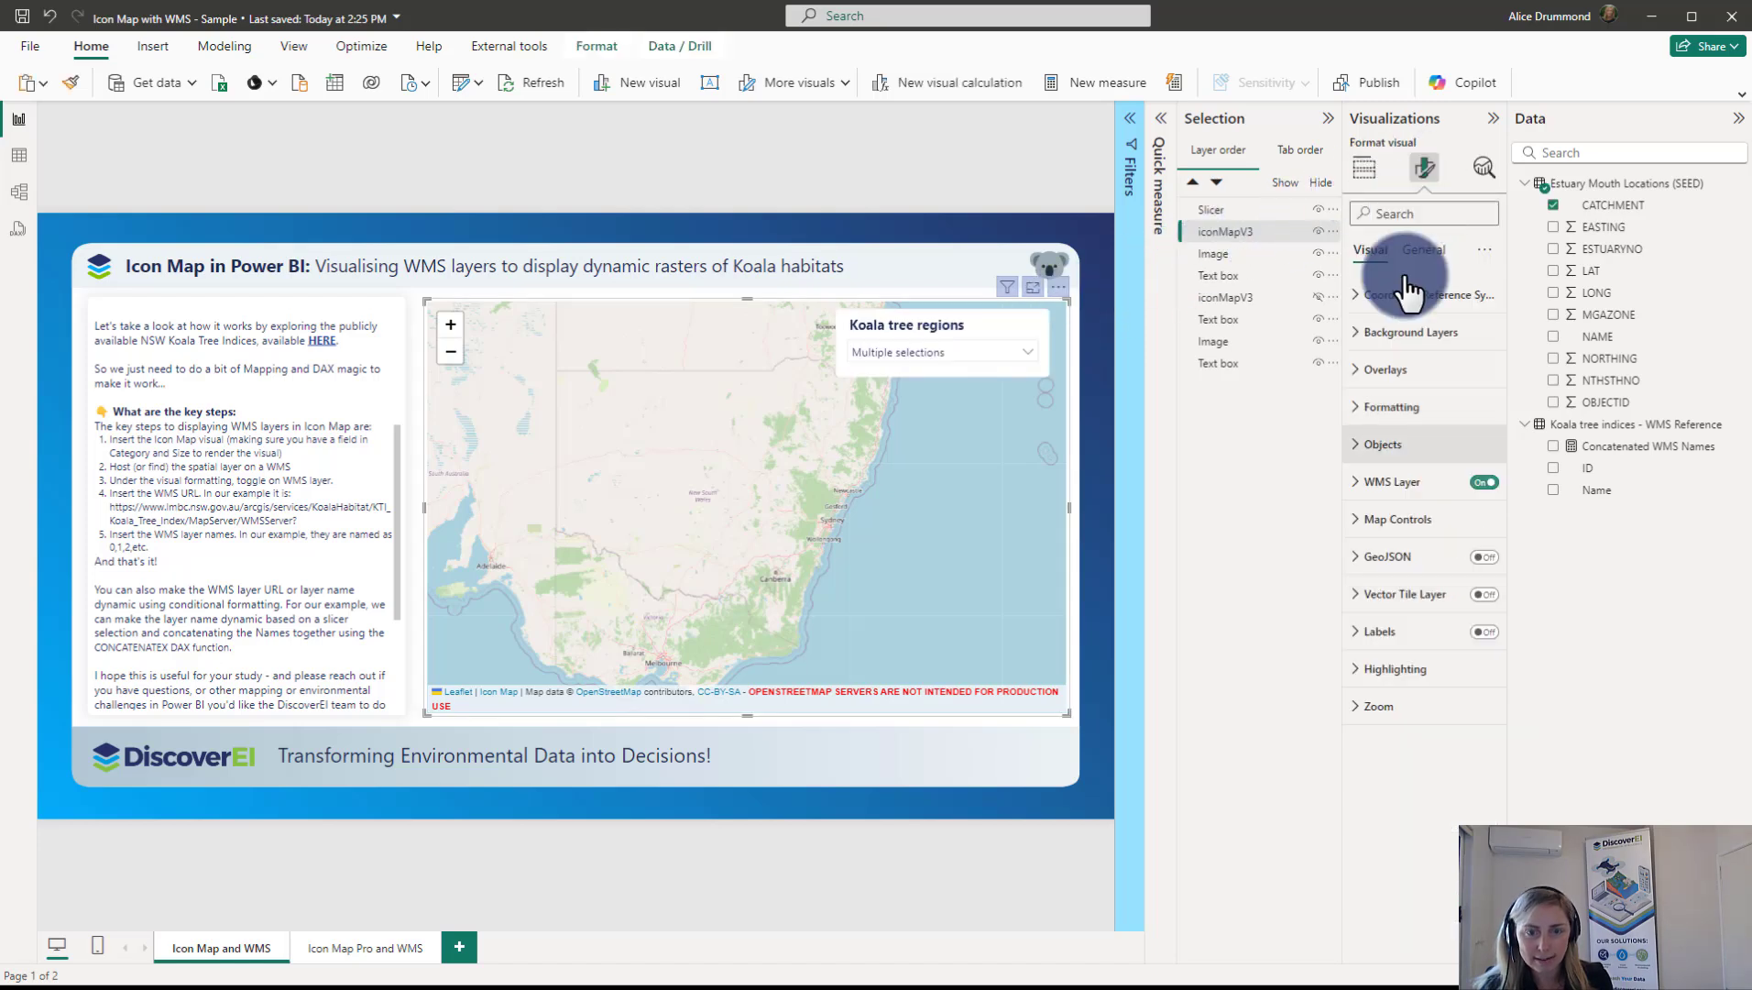
left_click(1380, 484)
left_click(1396, 590)
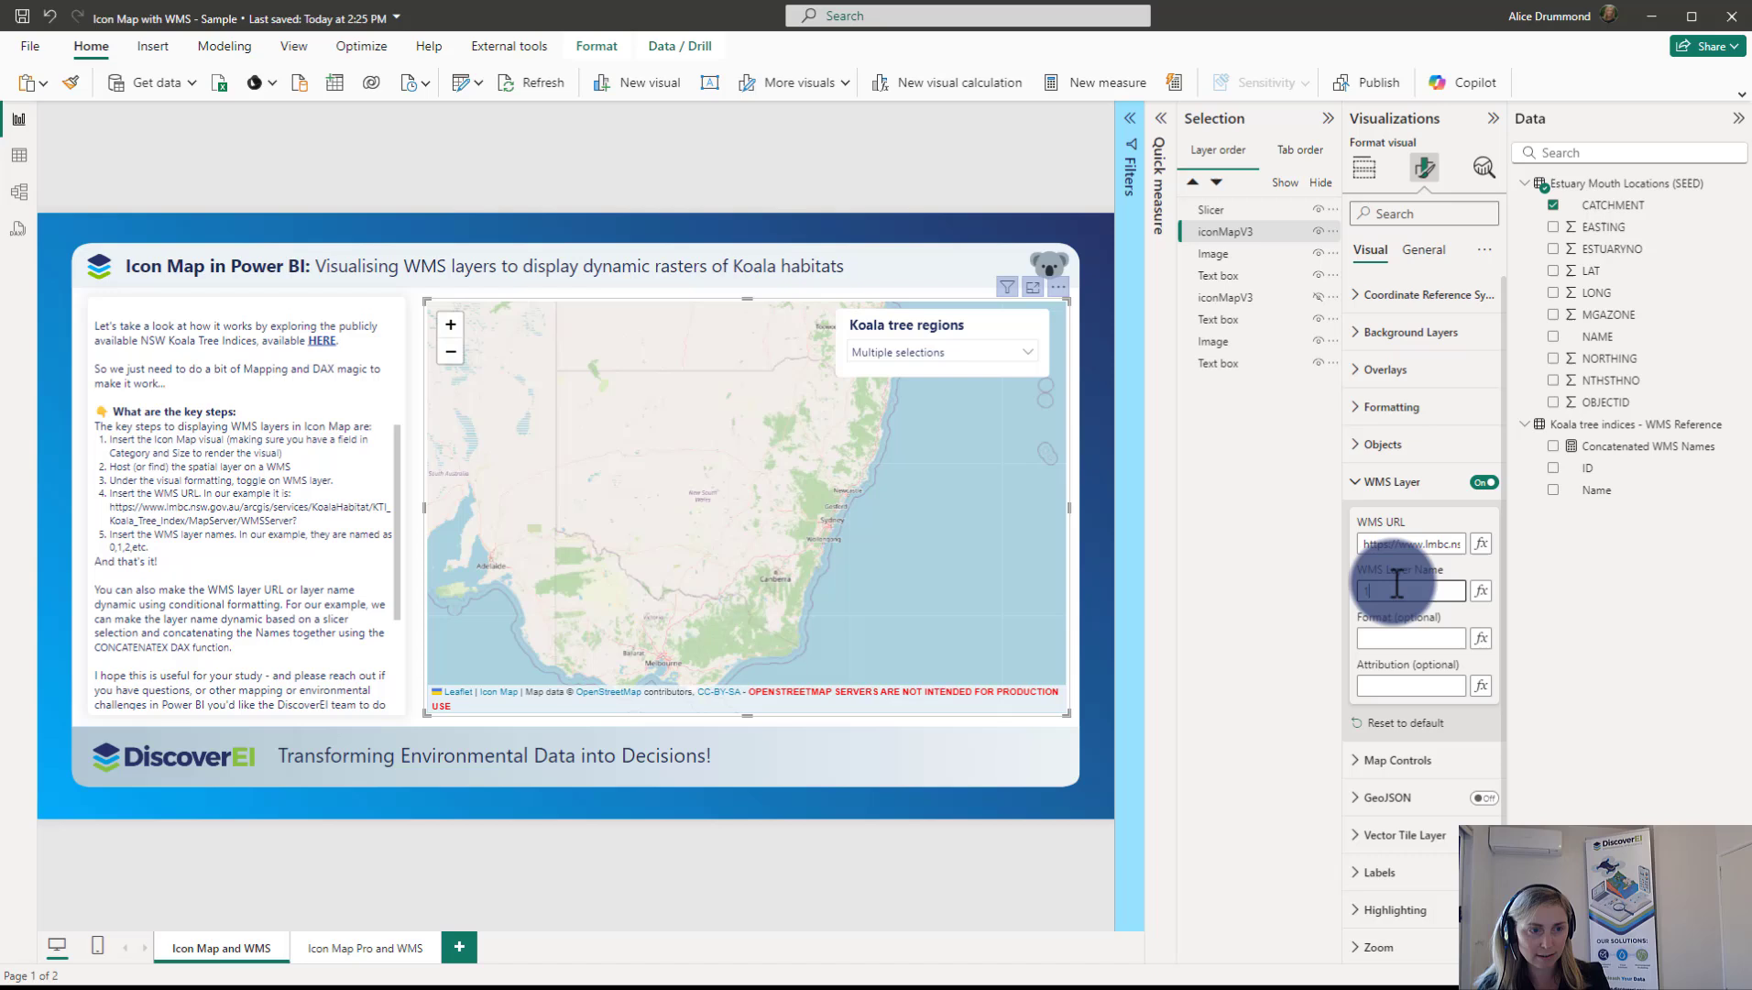
type("1")
left_click(1381, 636)
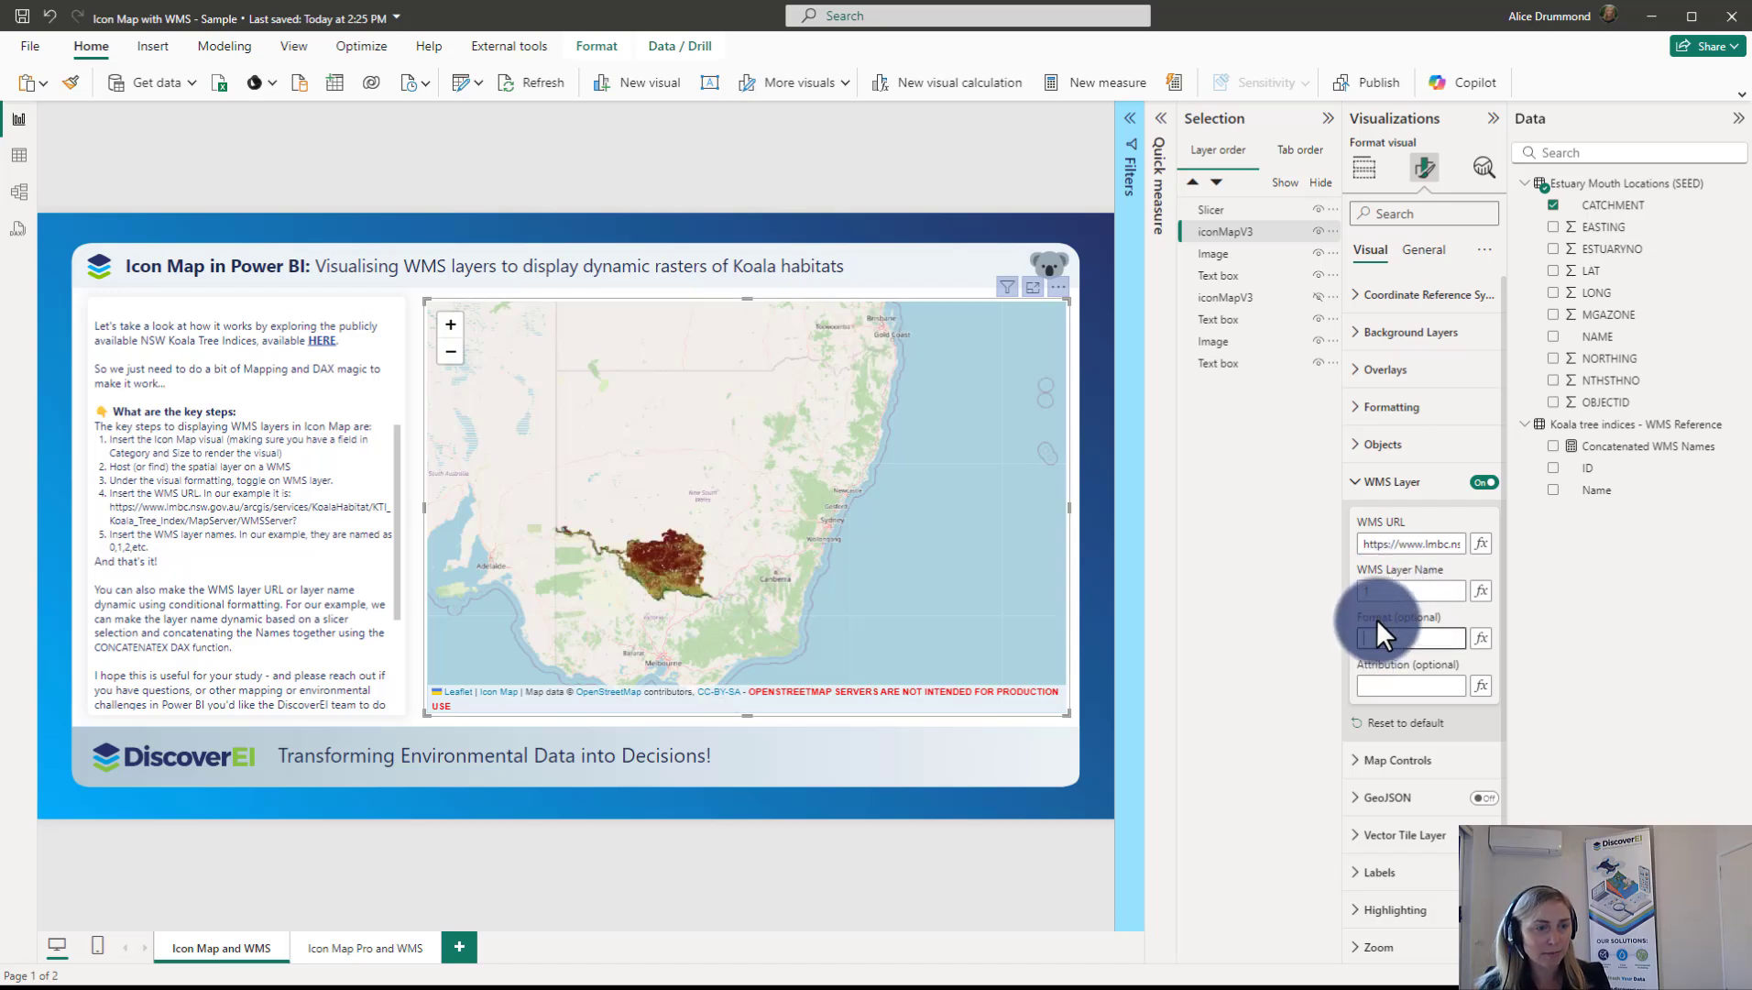
left_click(1378, 592)
type("0")
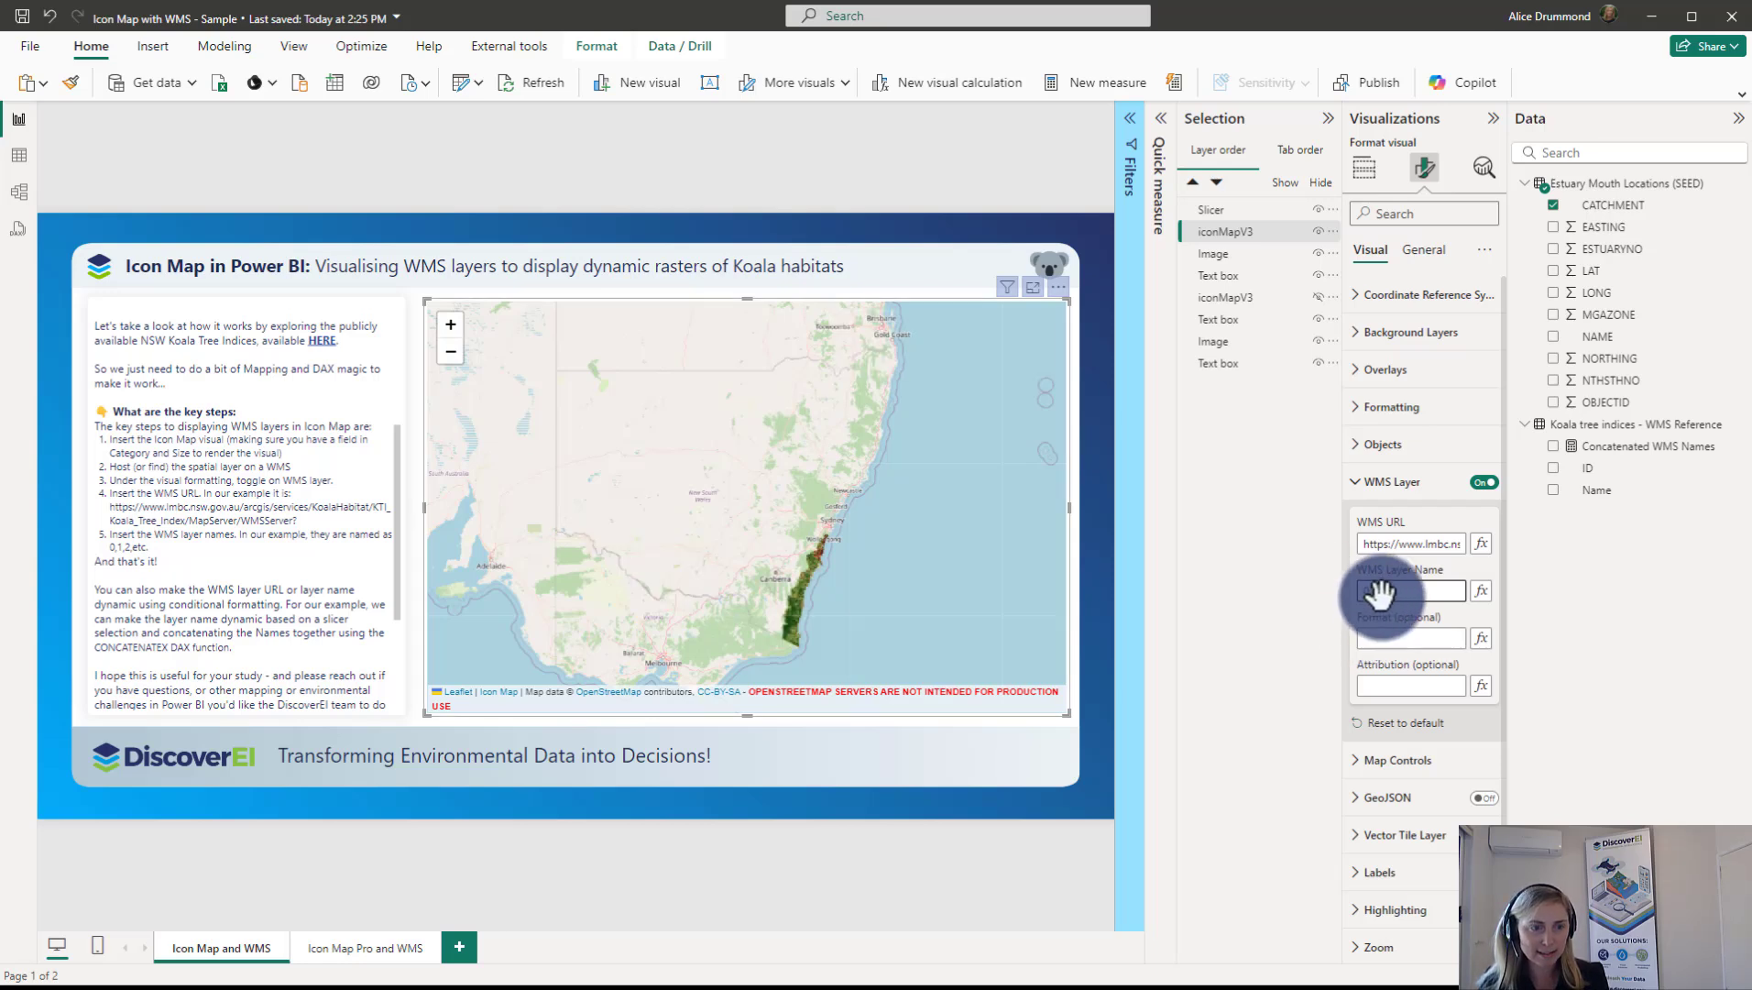
left_click(1389, 590)
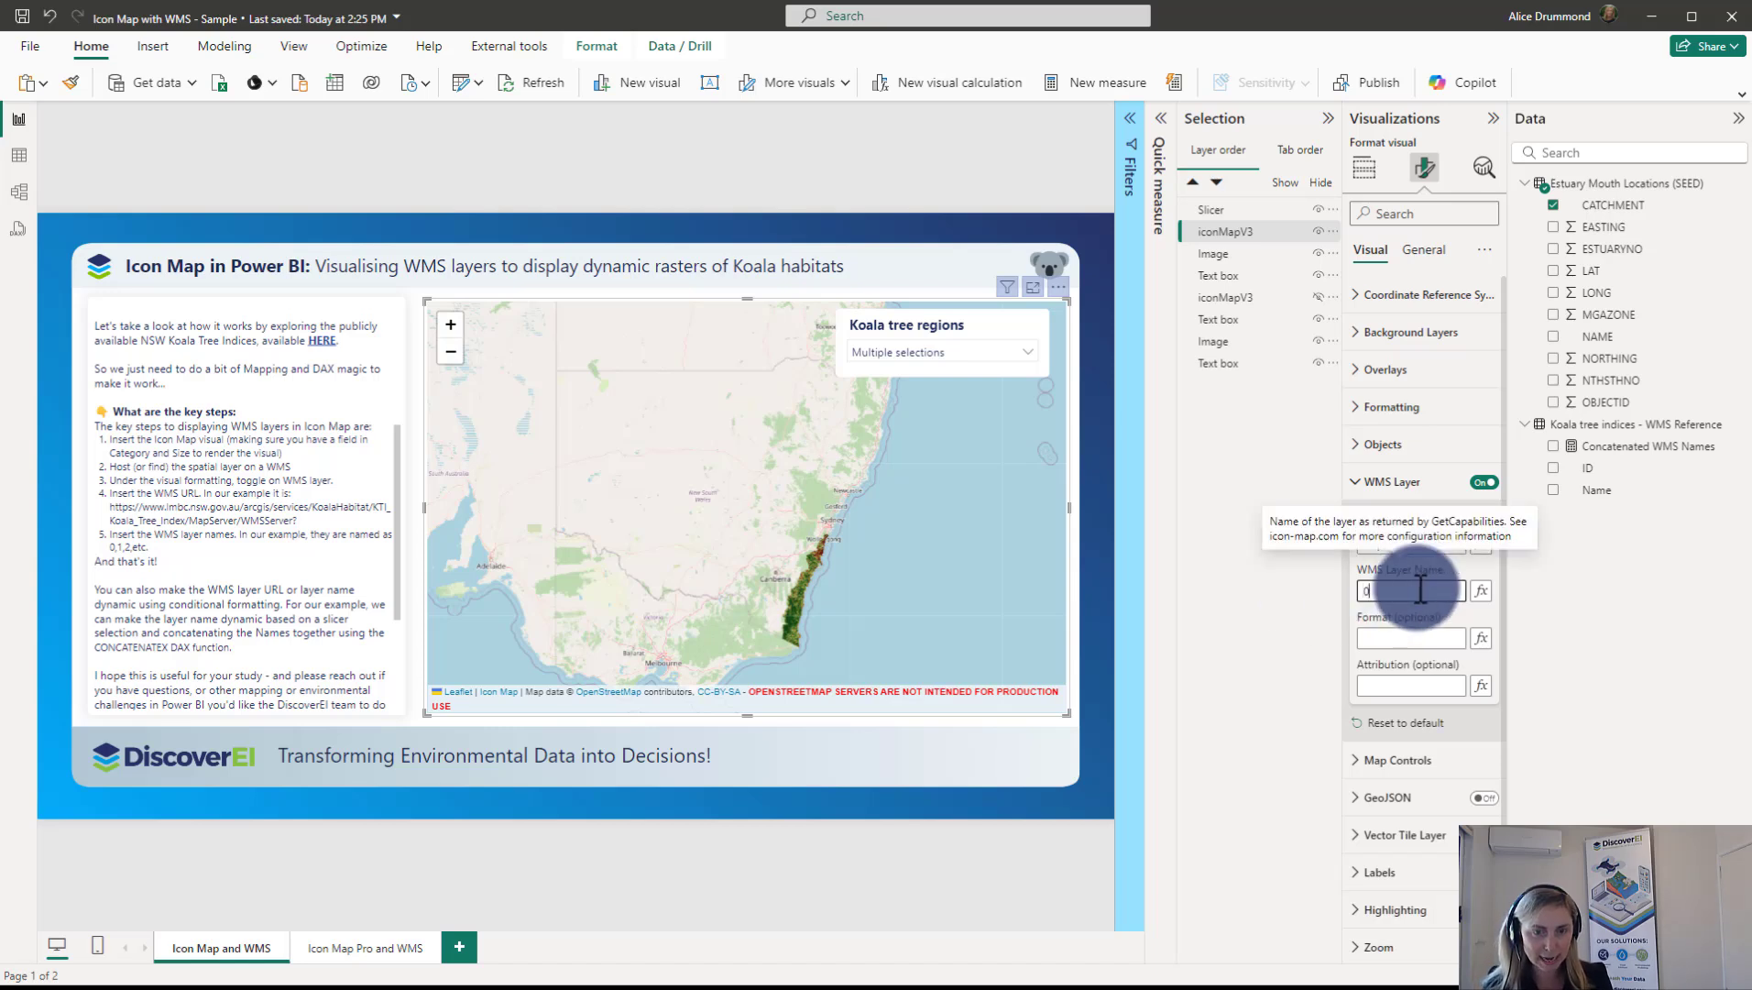
type(",1,2")
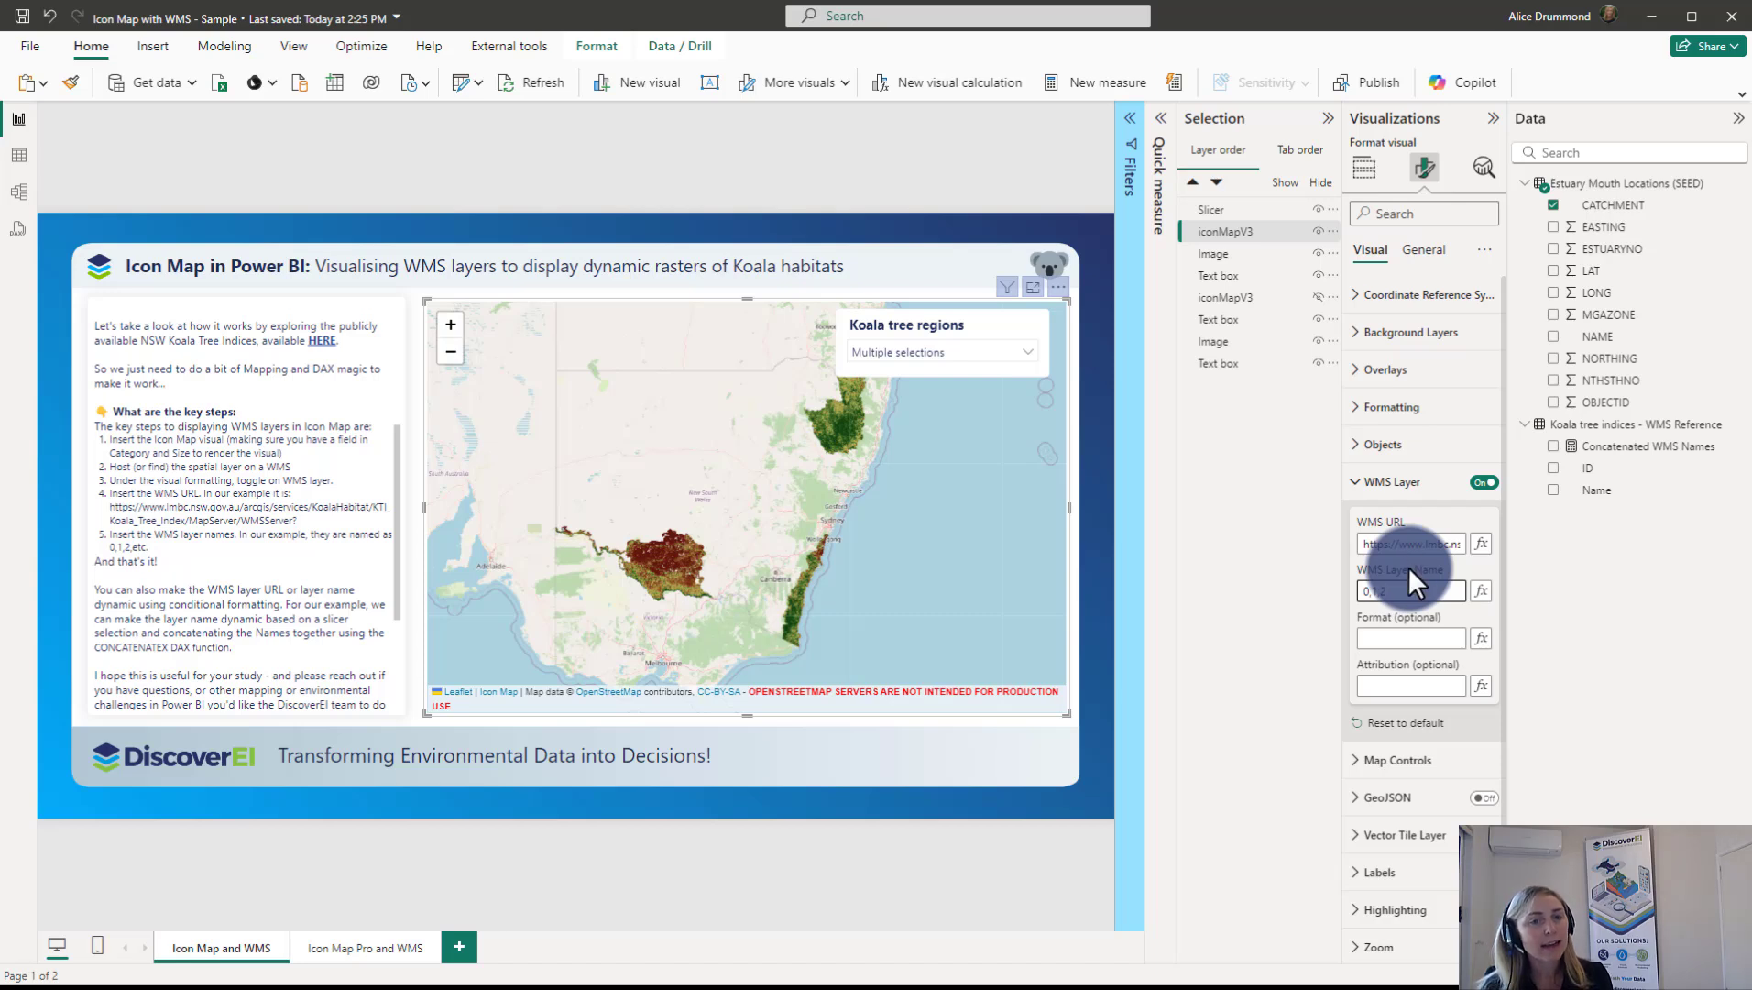
left_click_drag(1422, 590, 1283, 590)
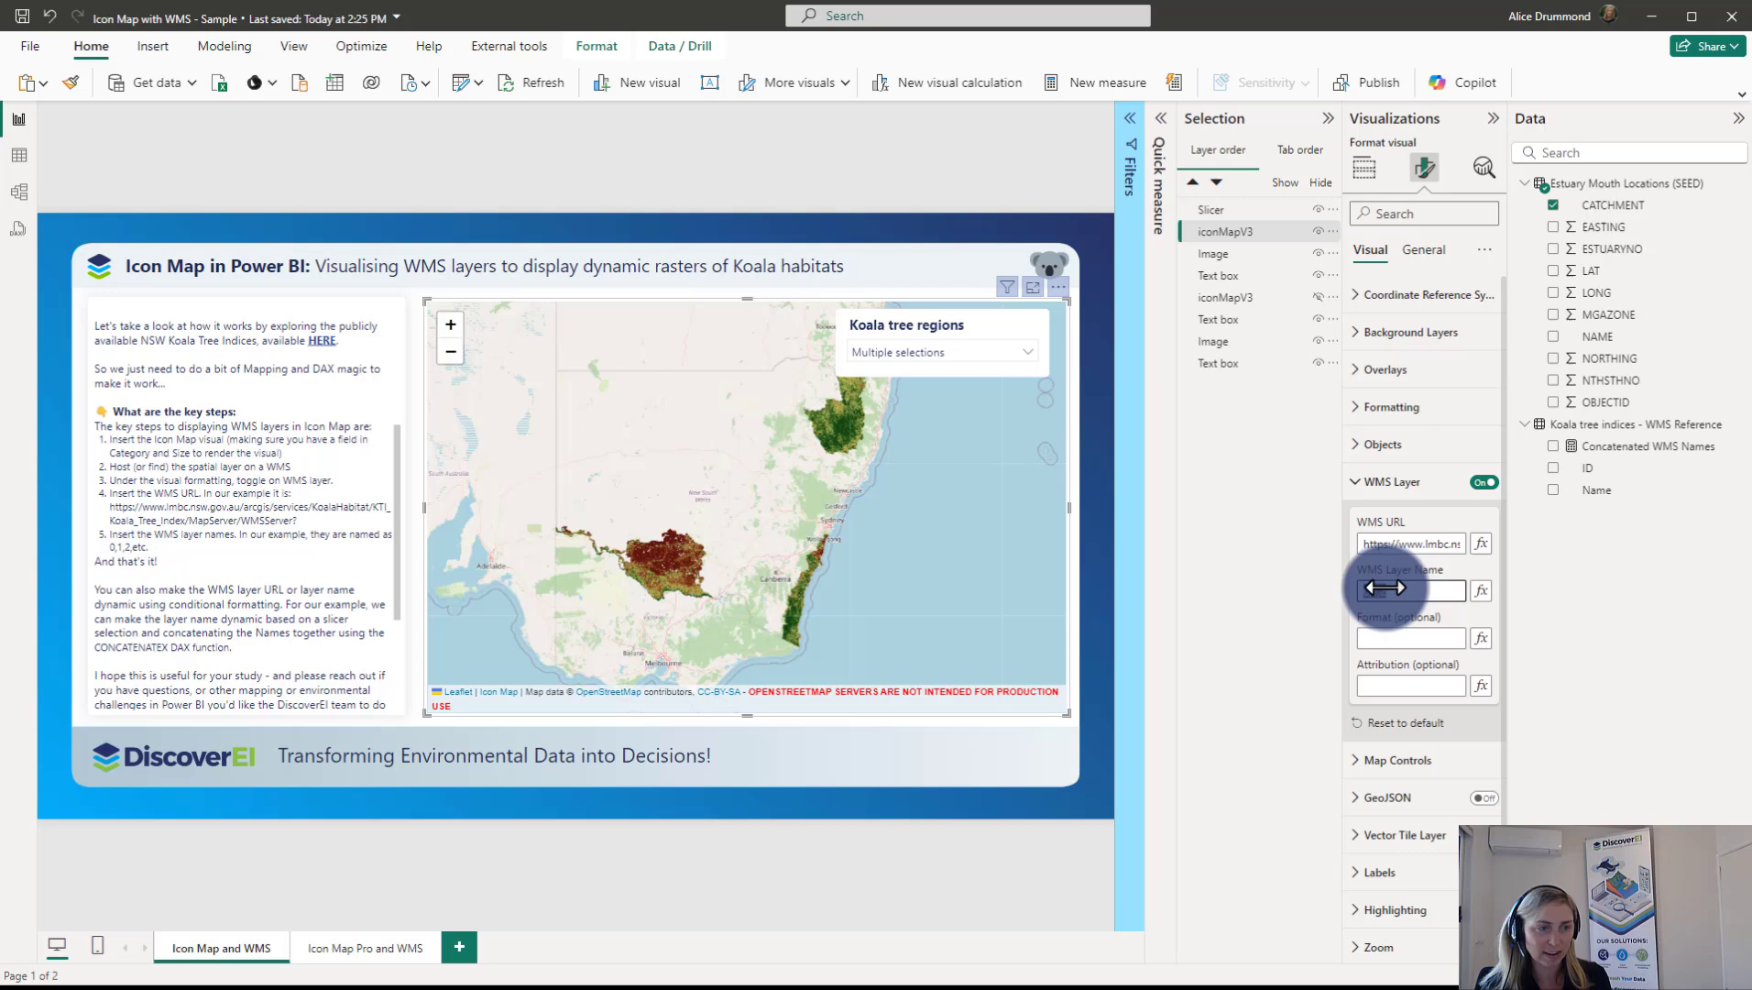
left_click_drag(1402, 590, 1377, 592)
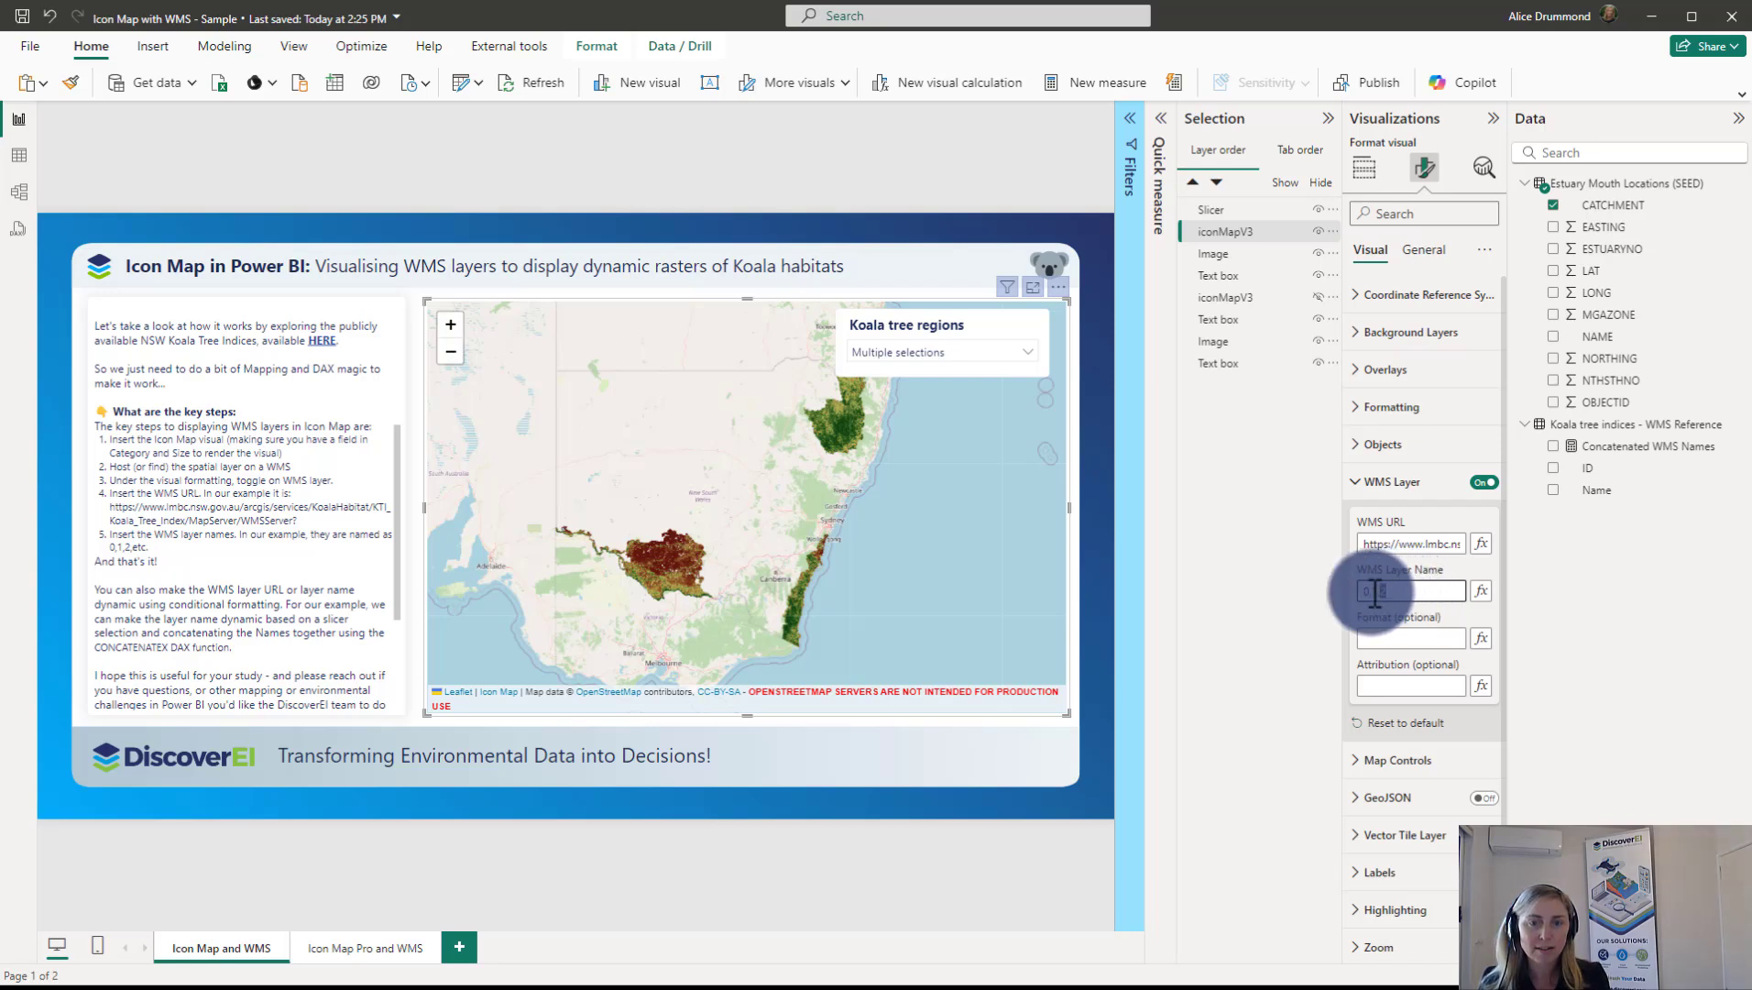
key("BackSpace")
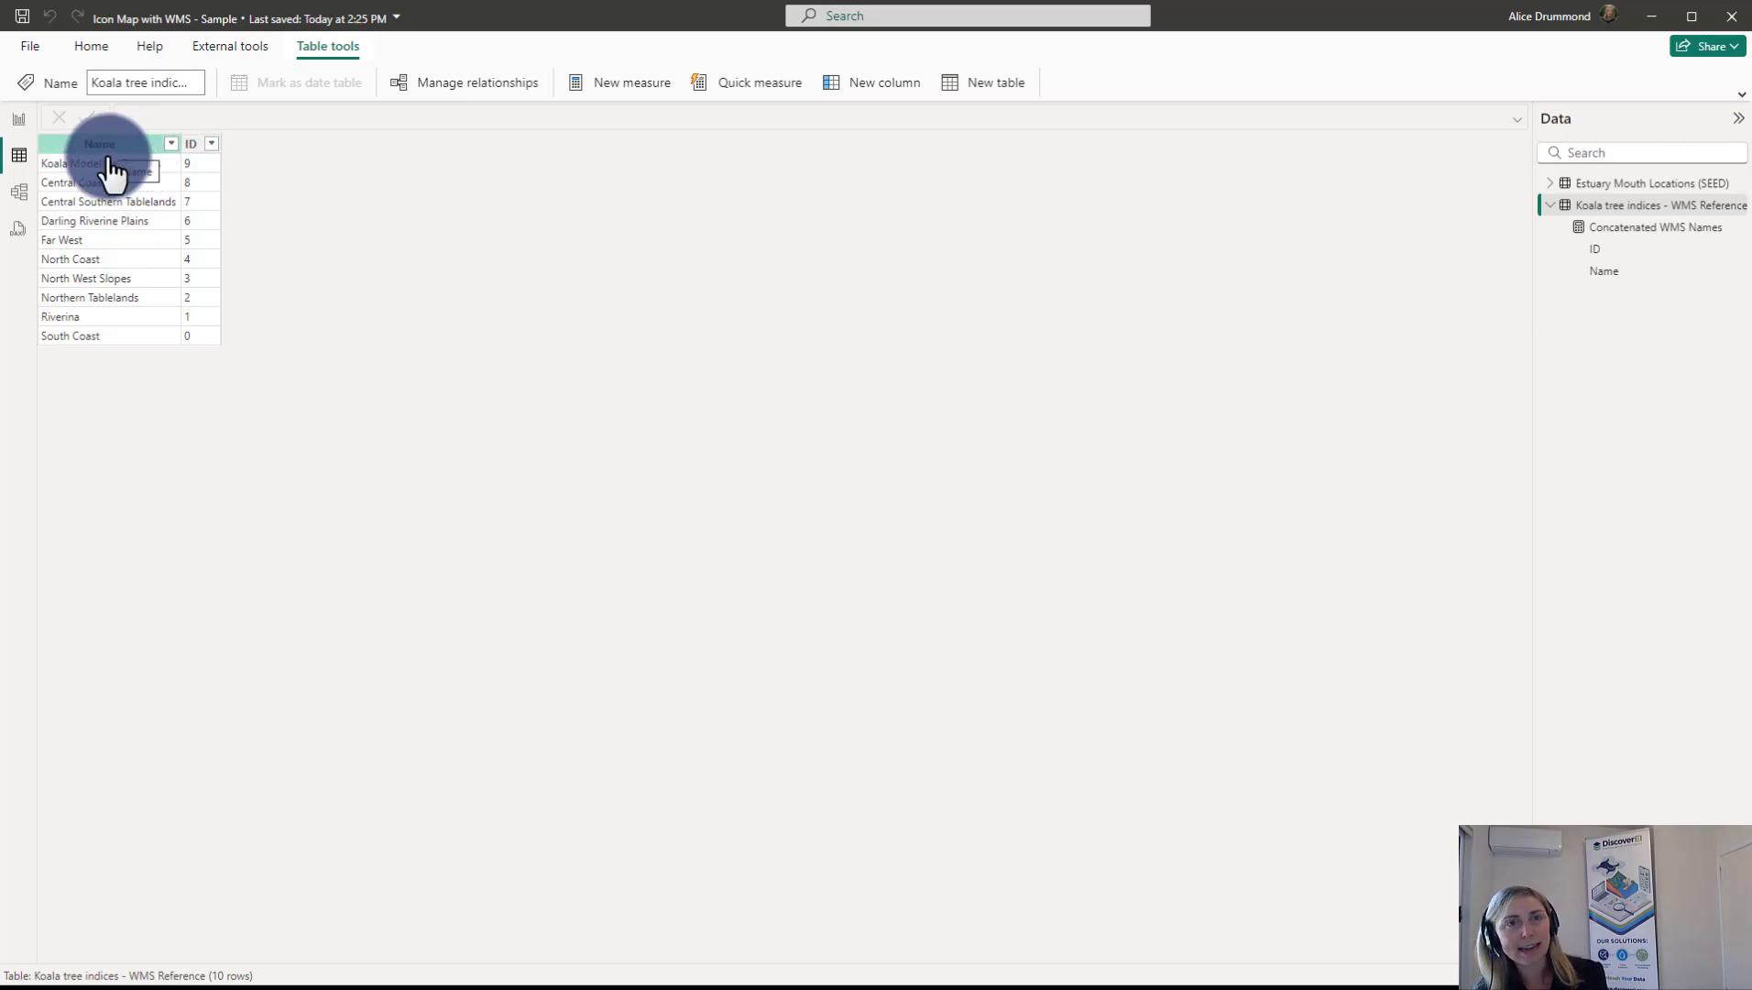
left_click(23, 126)
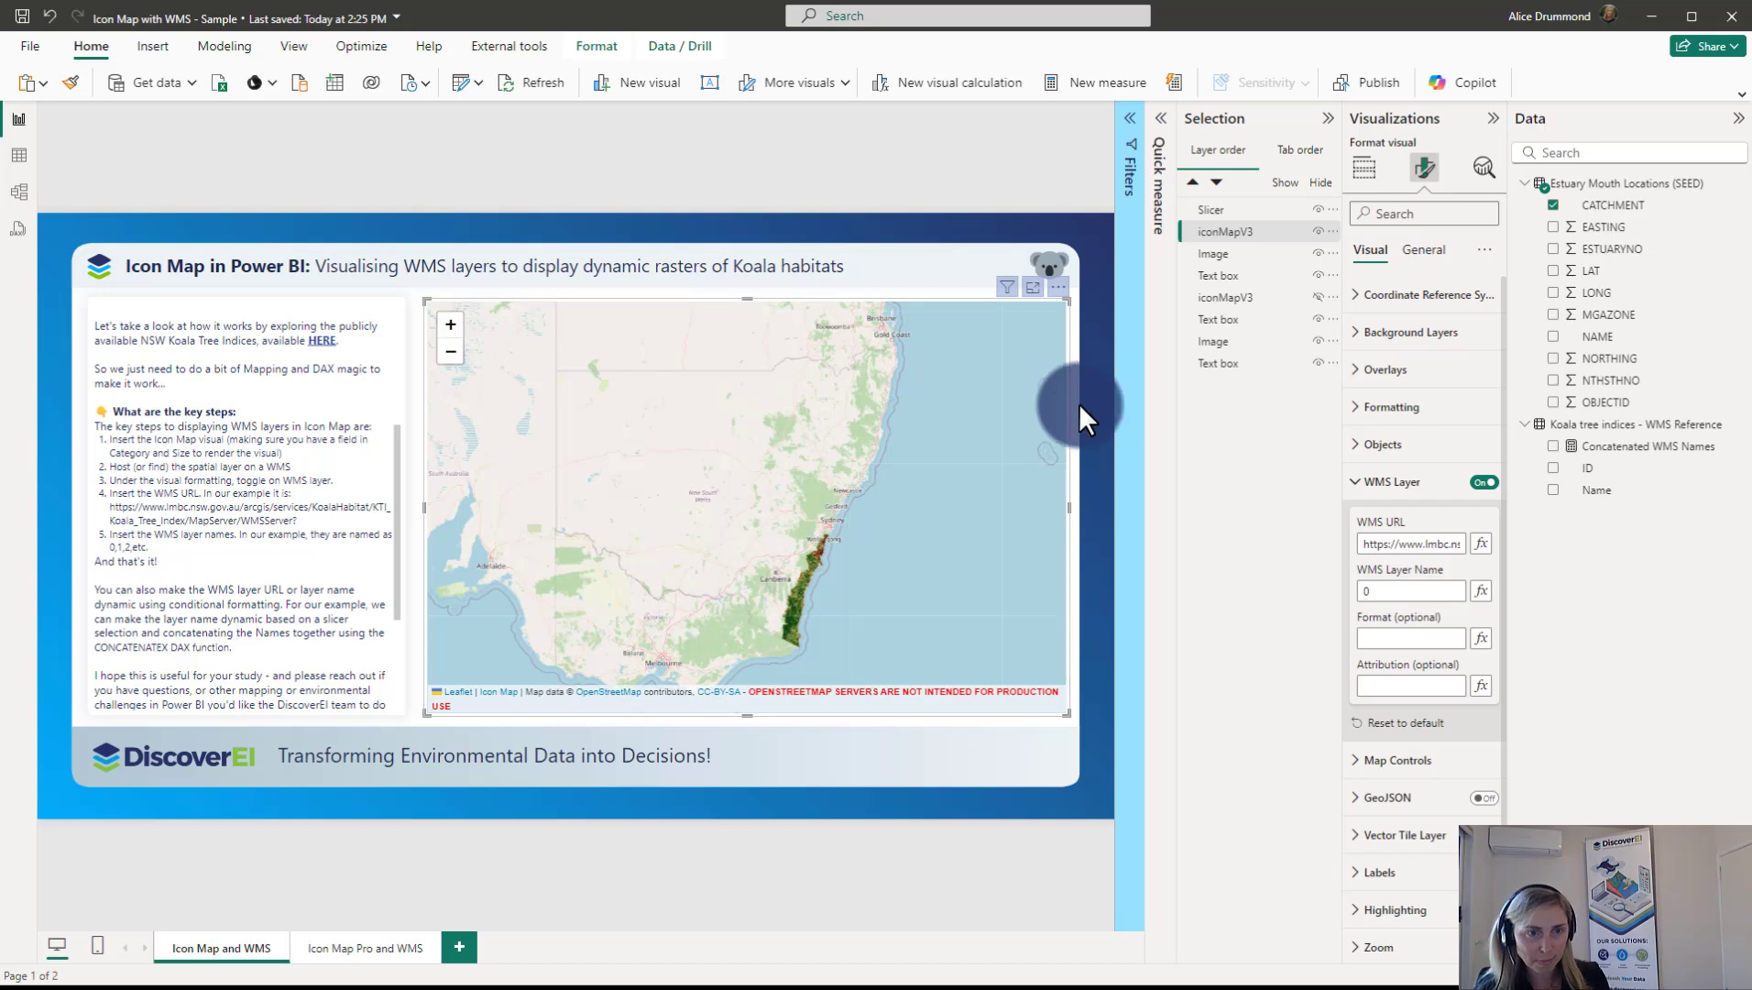
left_click(1623, 422)
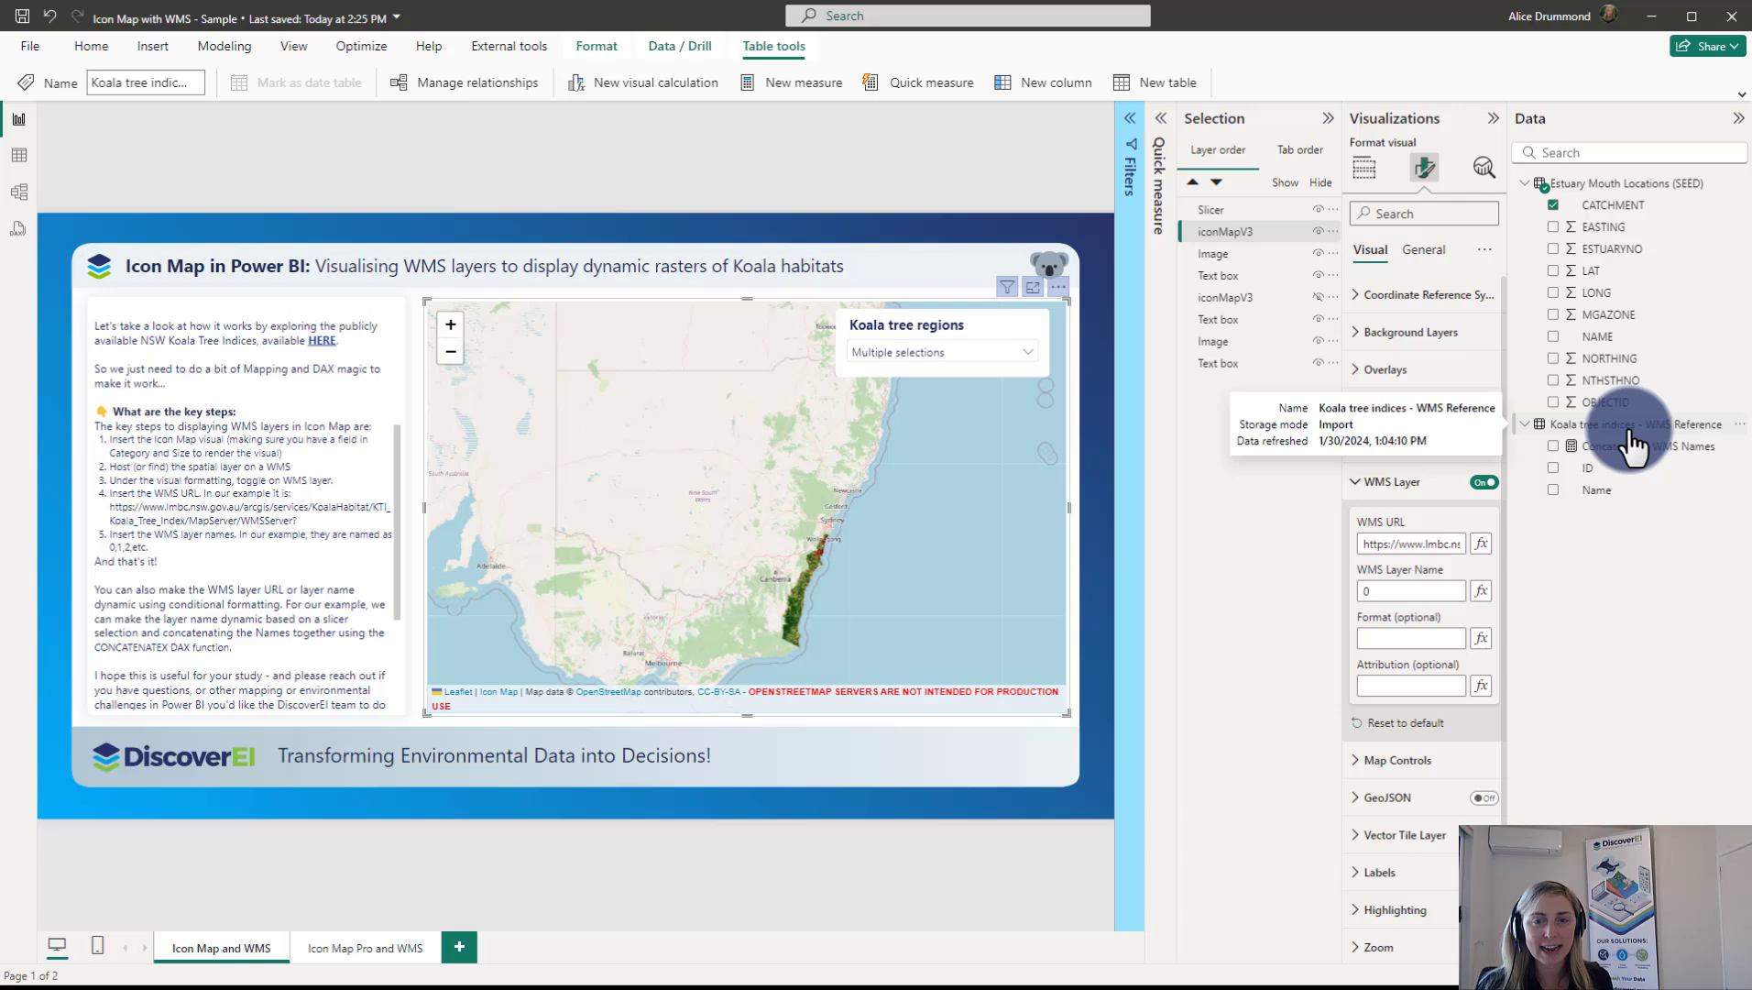
Add a Concatenated list of values quick measure on the ID field, changing truncation from 3 to 20.
left_click(932, 82)
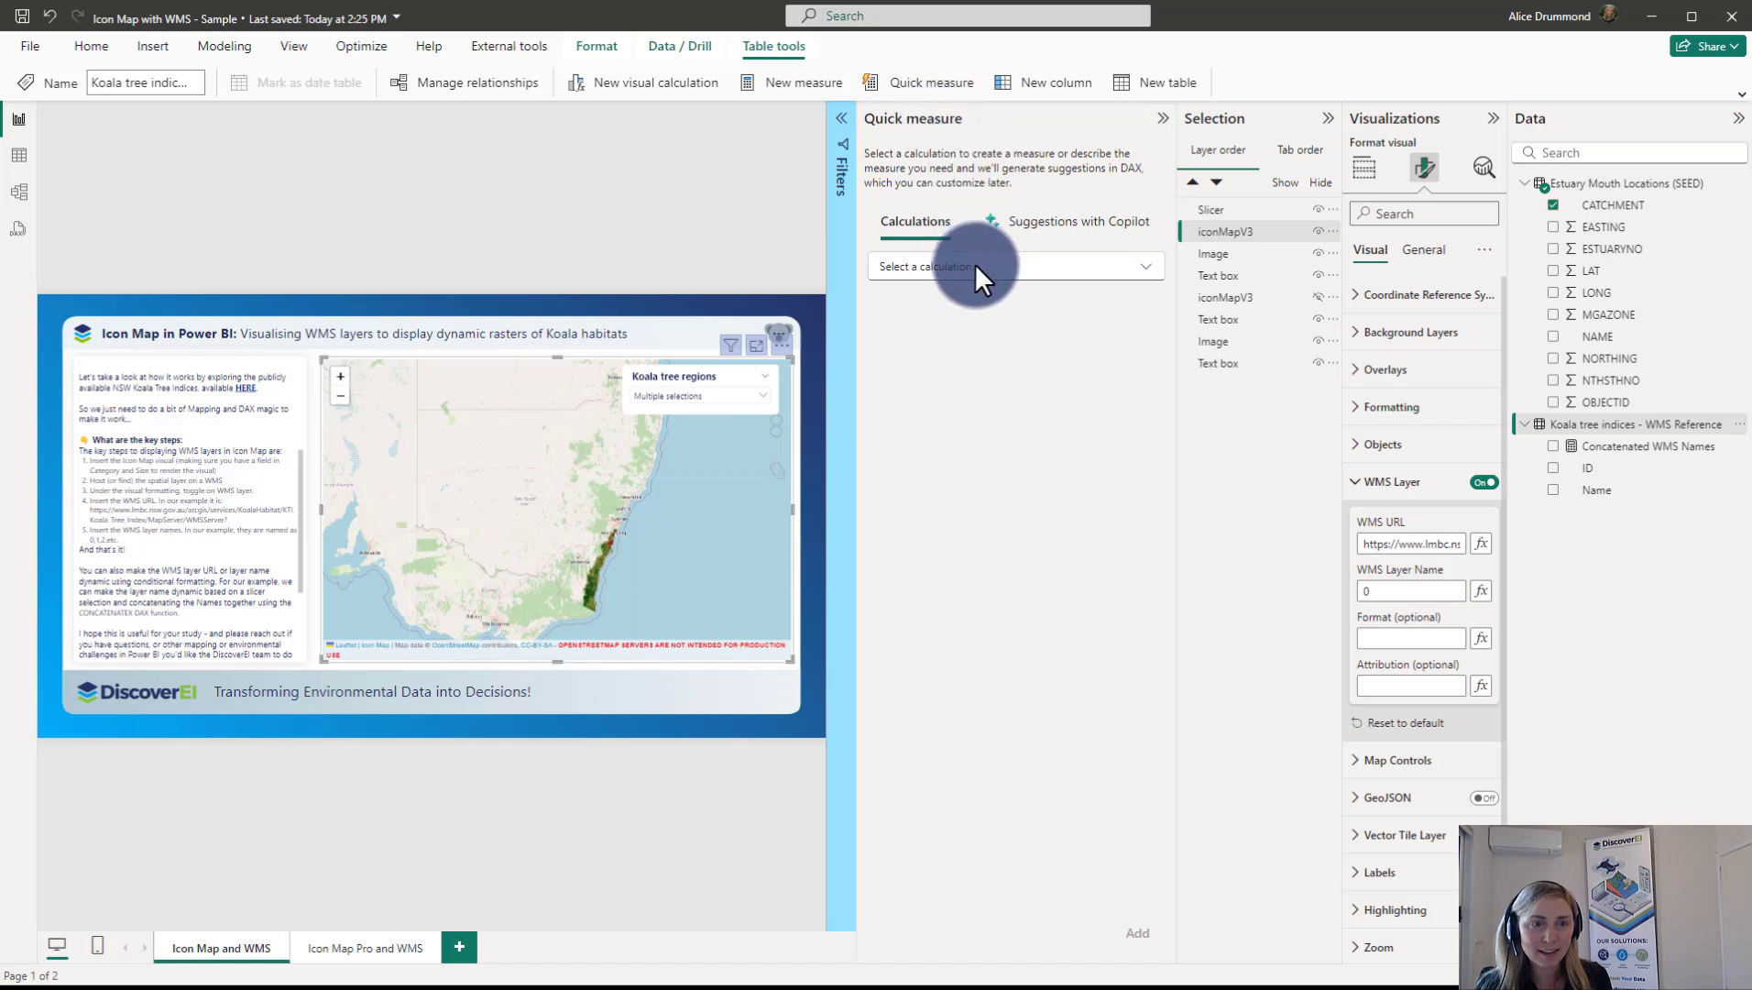
left_click(975, 265)
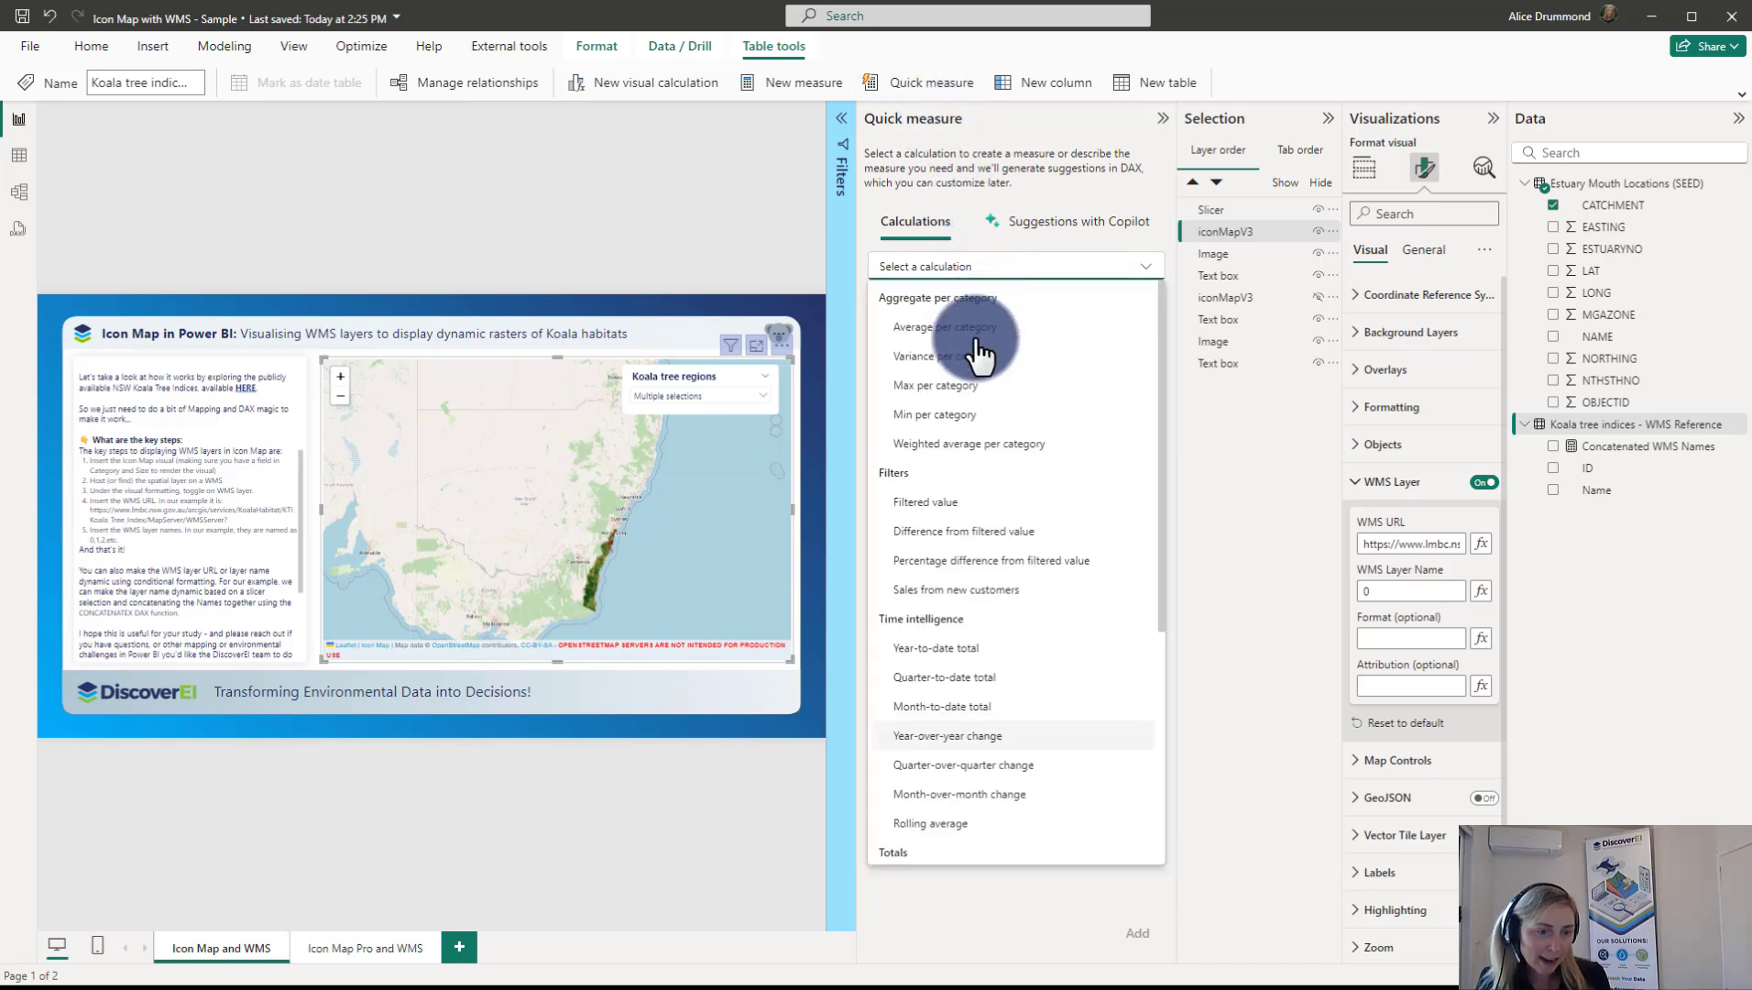
scroll(972, 803, "down", 4)
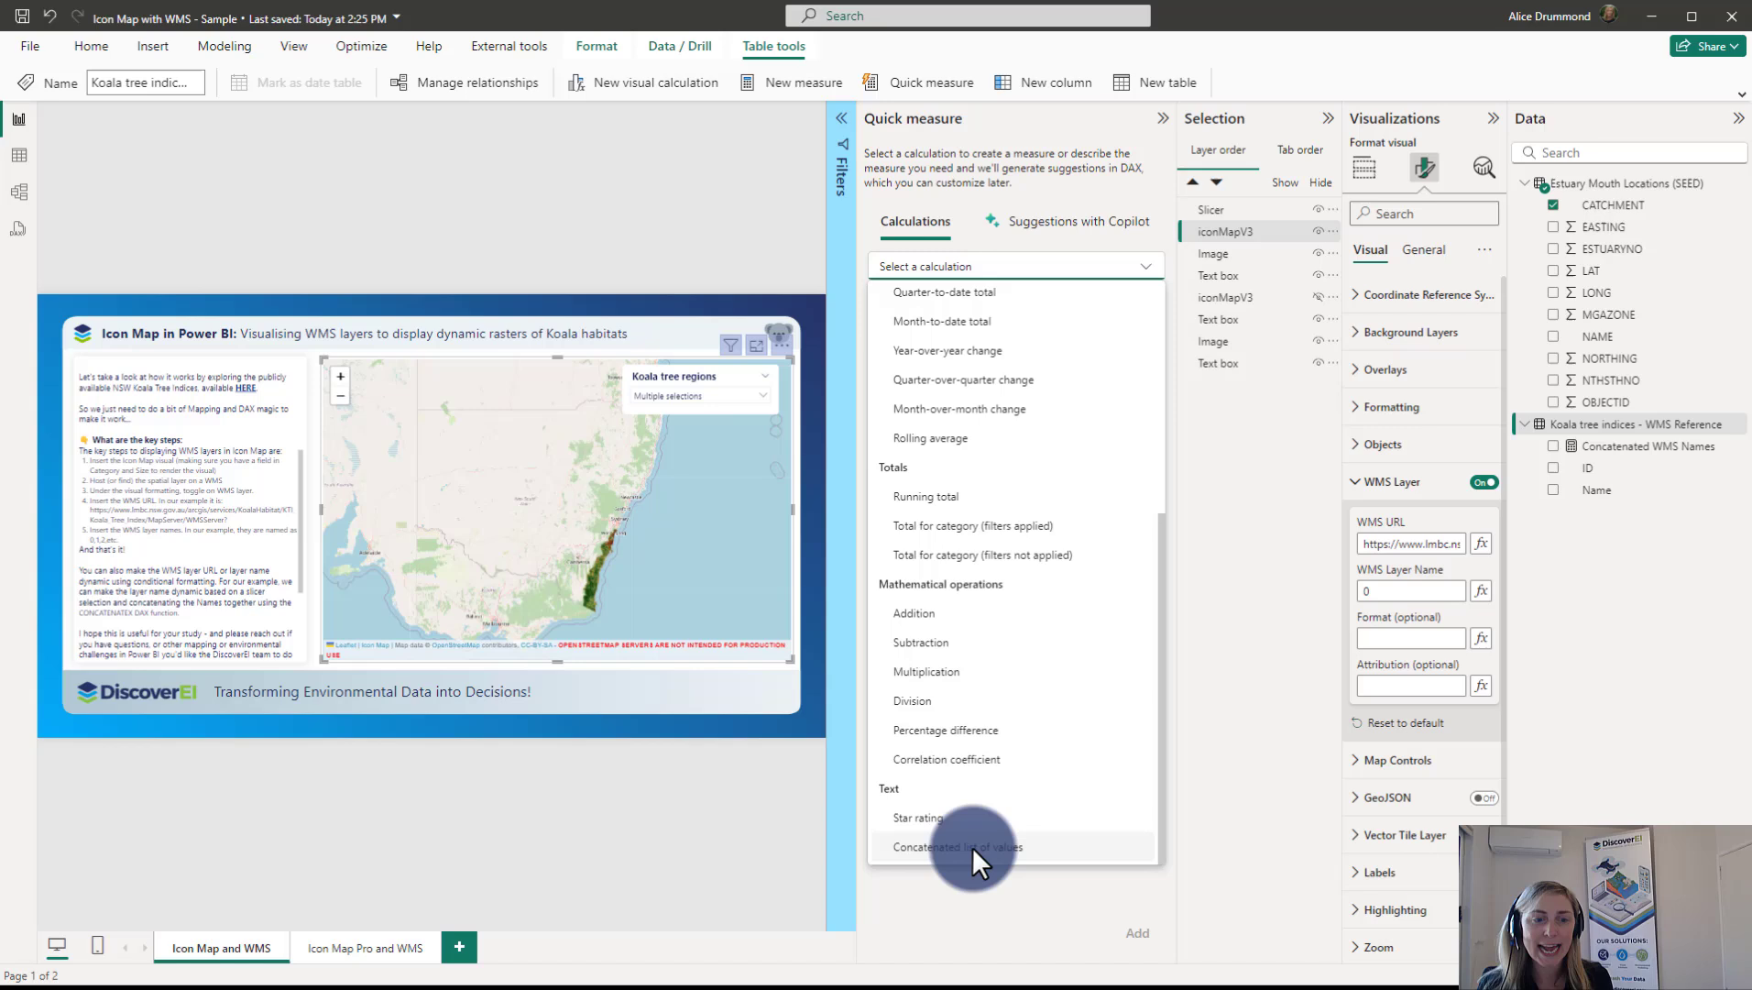
left_click(972, 847)
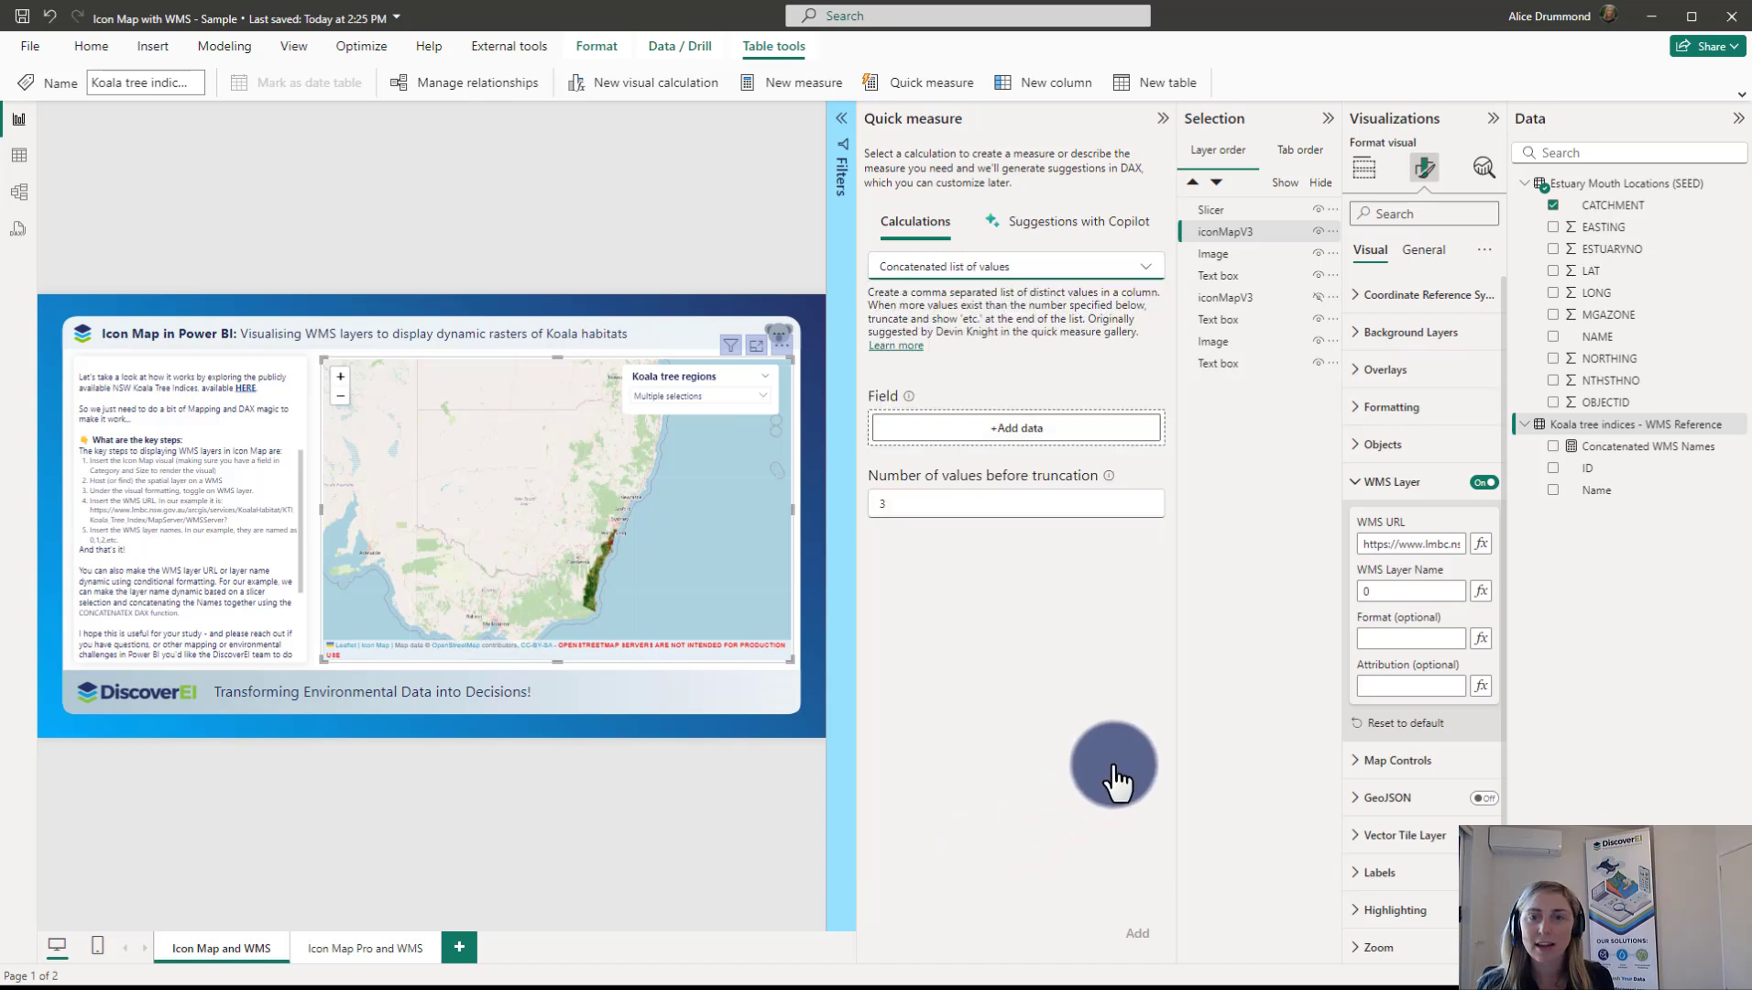
left_click_drag(1610, 486, 1004, 430)
left_click(911, 507)
left_click_drag(910, 510, 1111, 486)
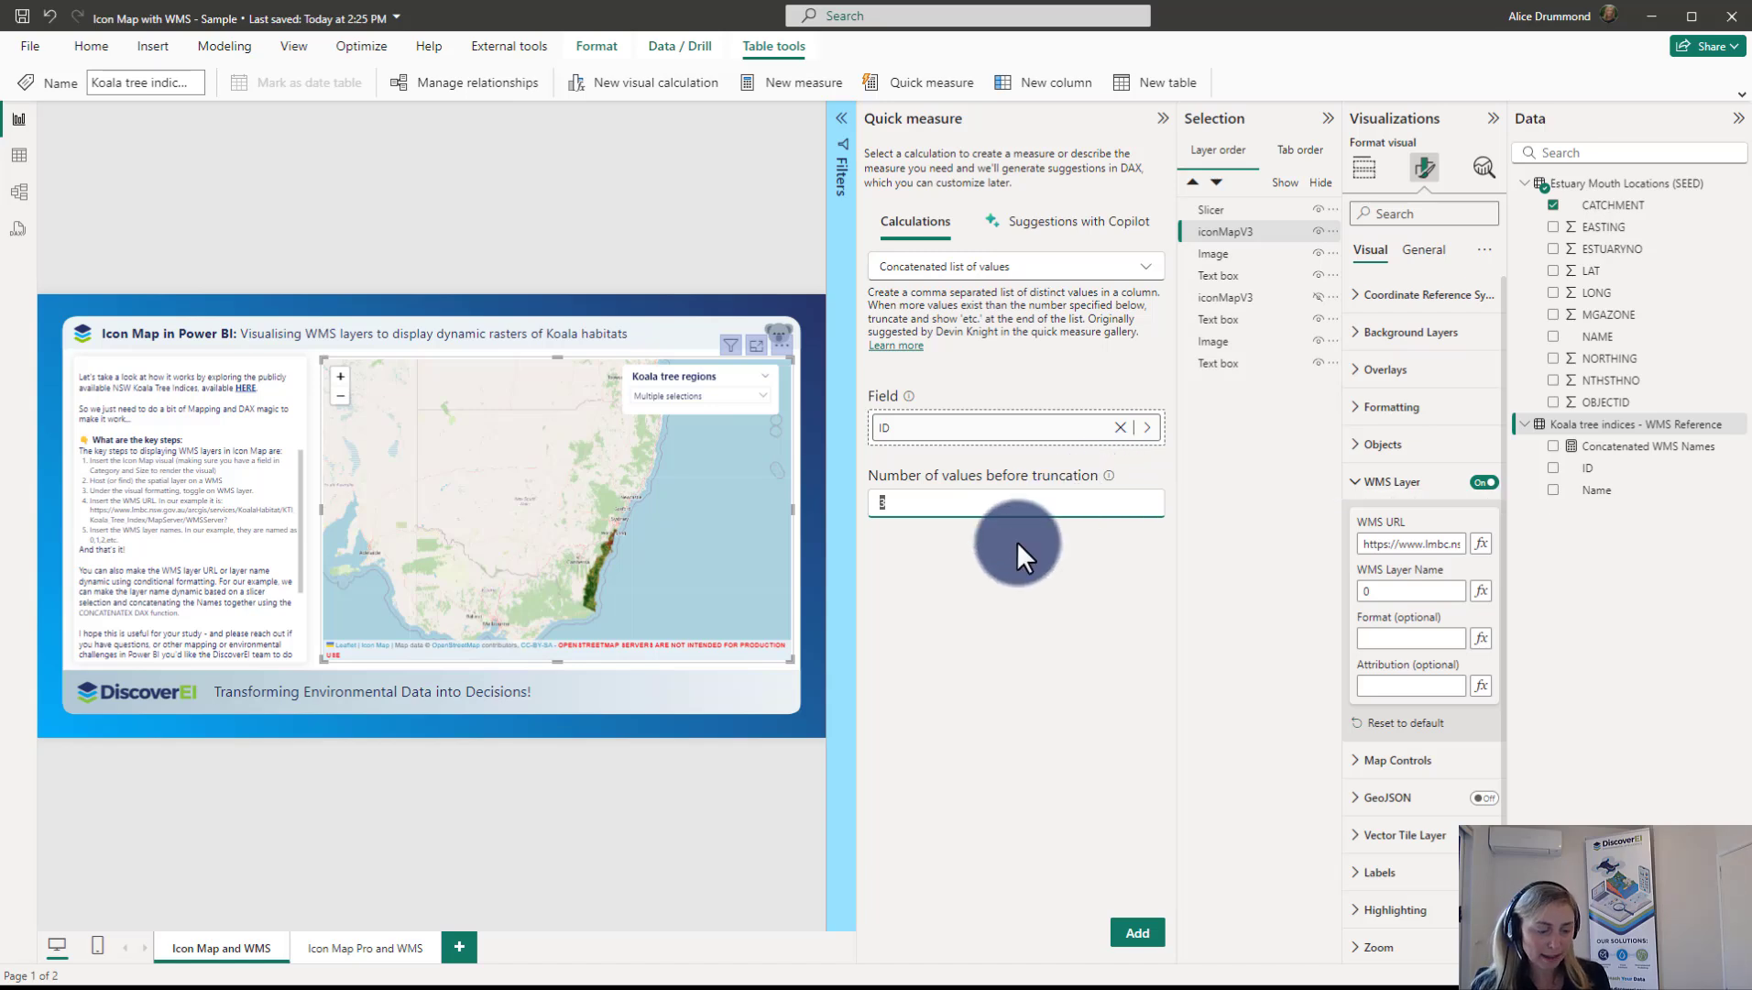
type("20")
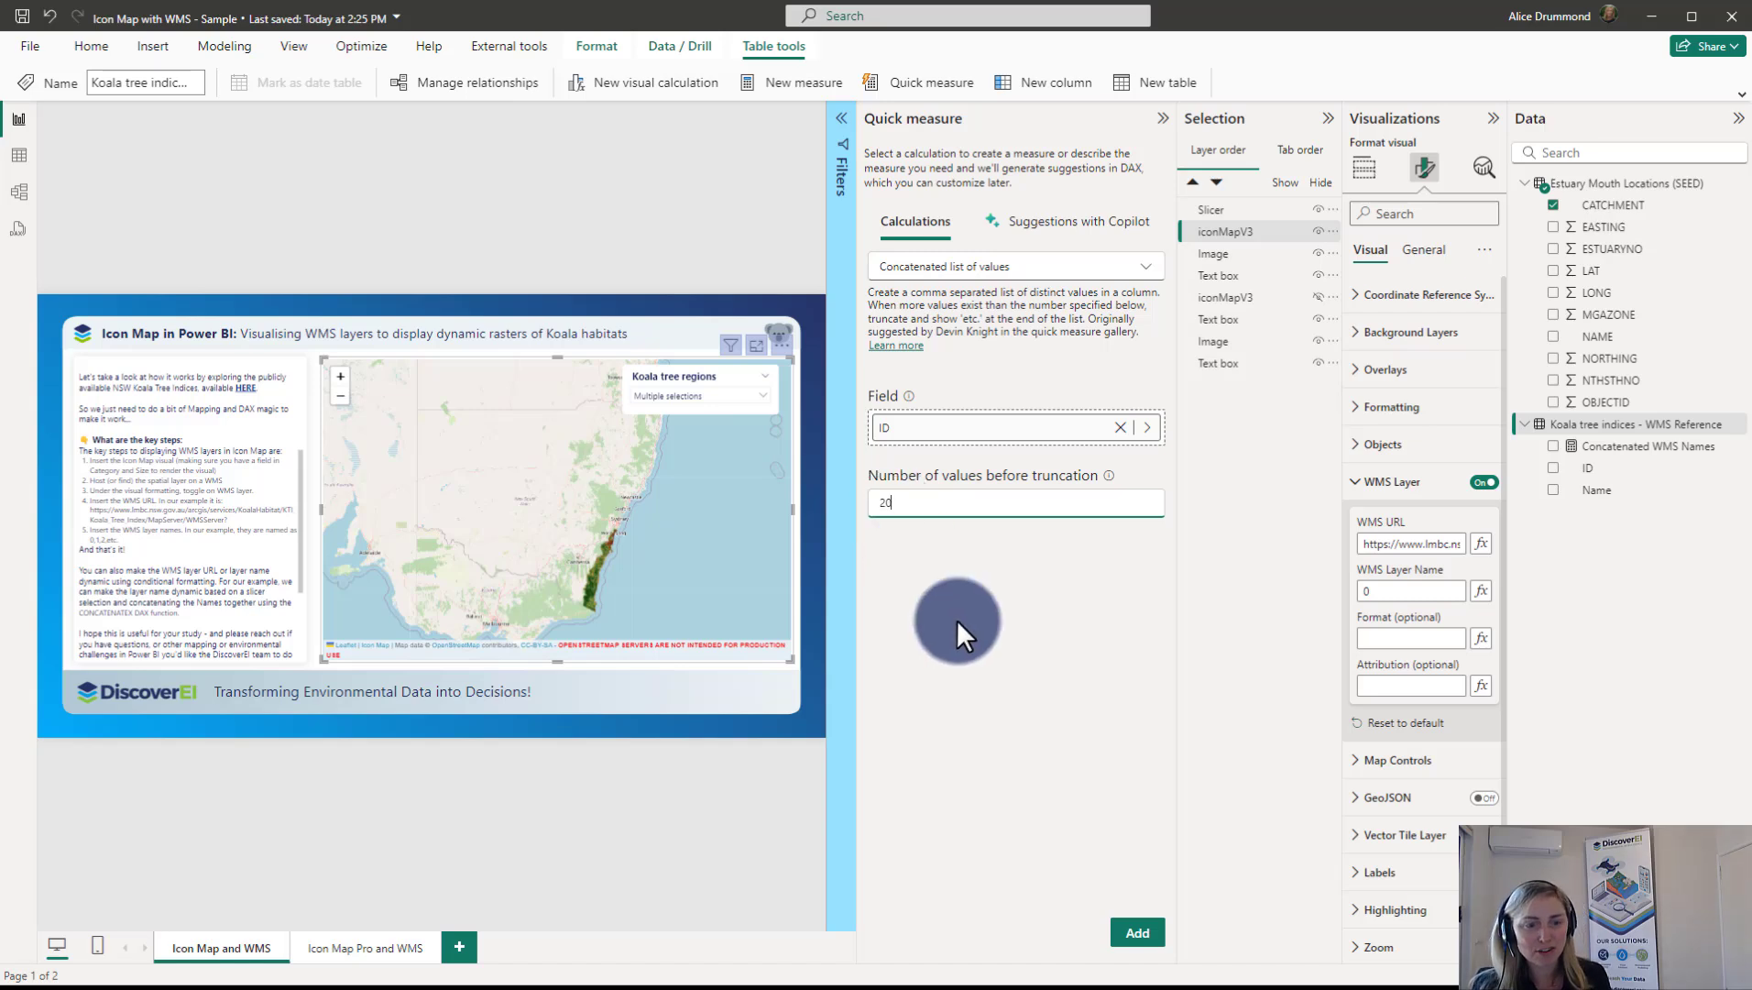
left_click(1143, 934)
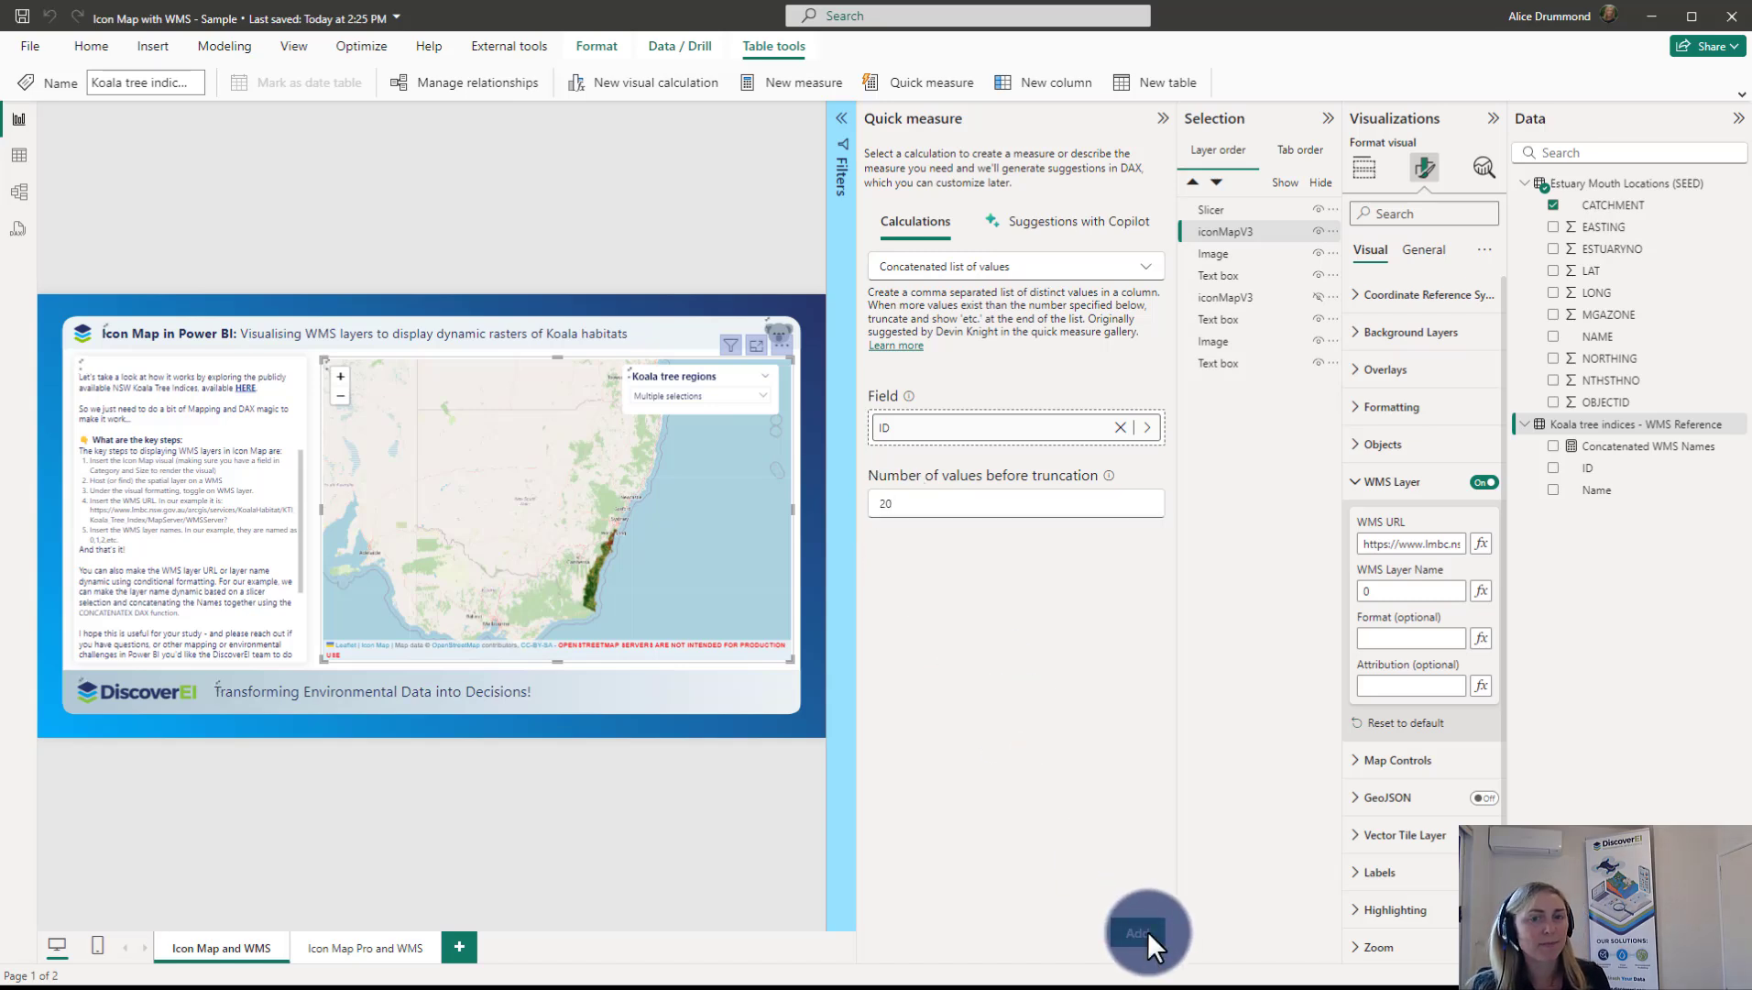
left_click(837, 119)
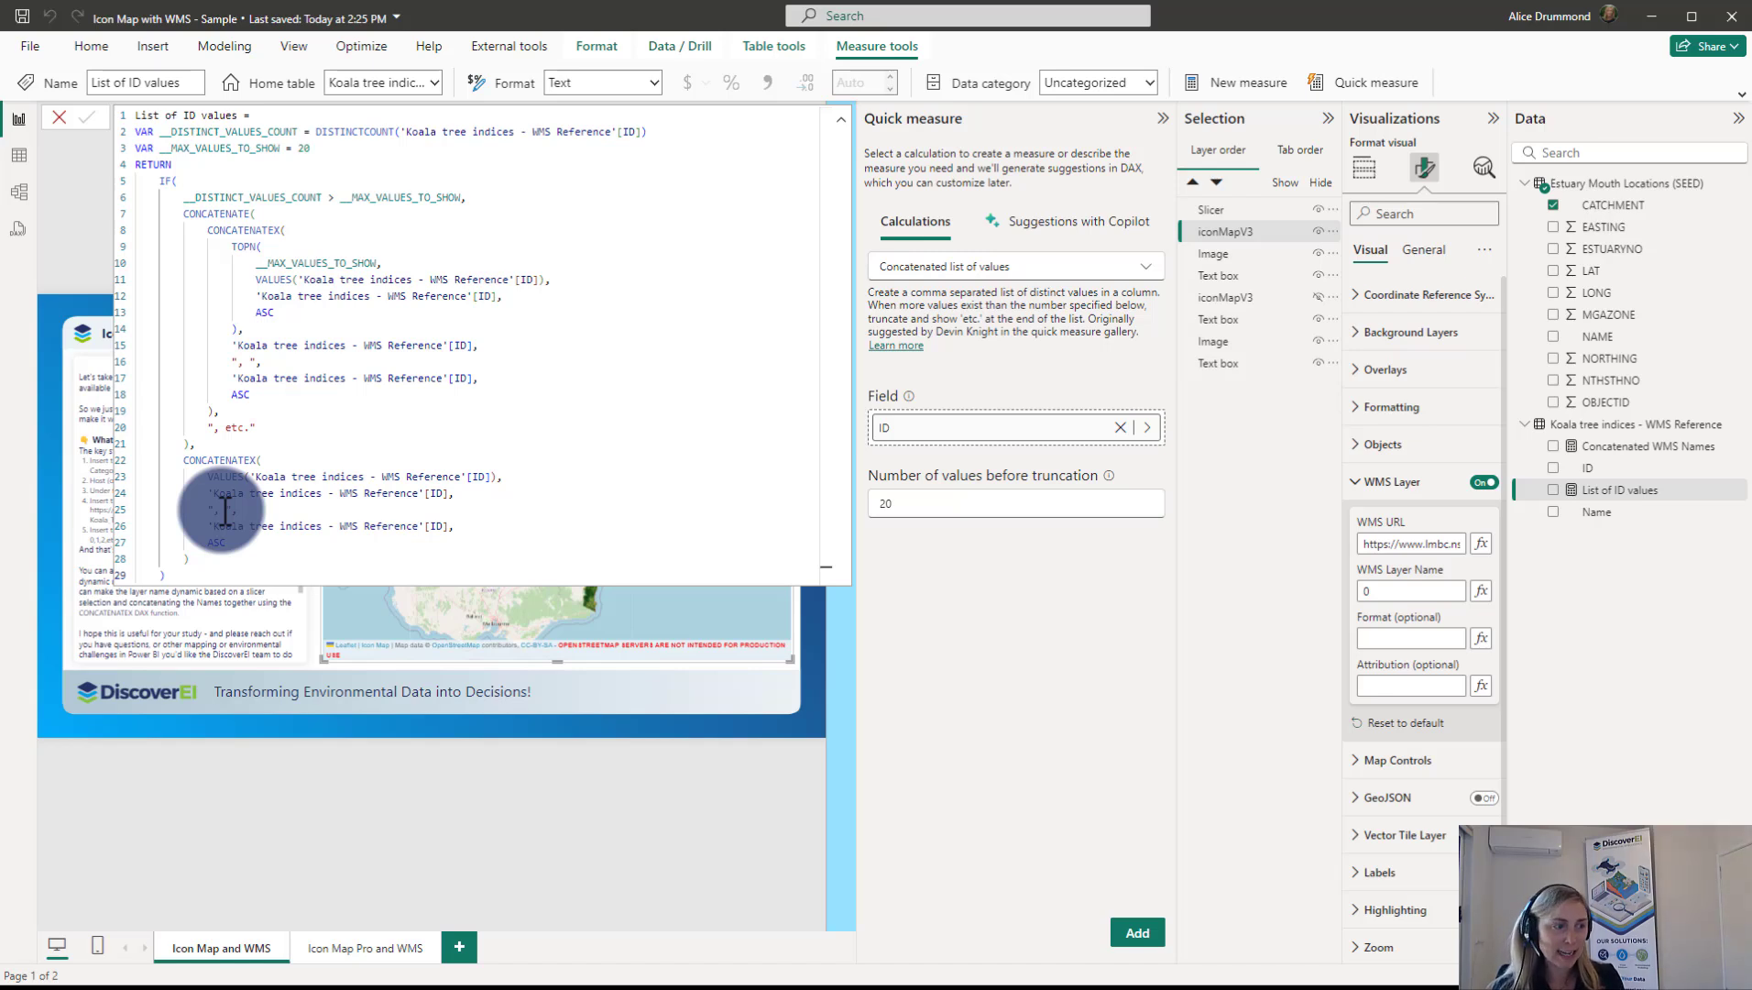
Change the ", " separators on lines 16 and 25 of List of ID values to "," and commit the measure.
left_click(230, 511)
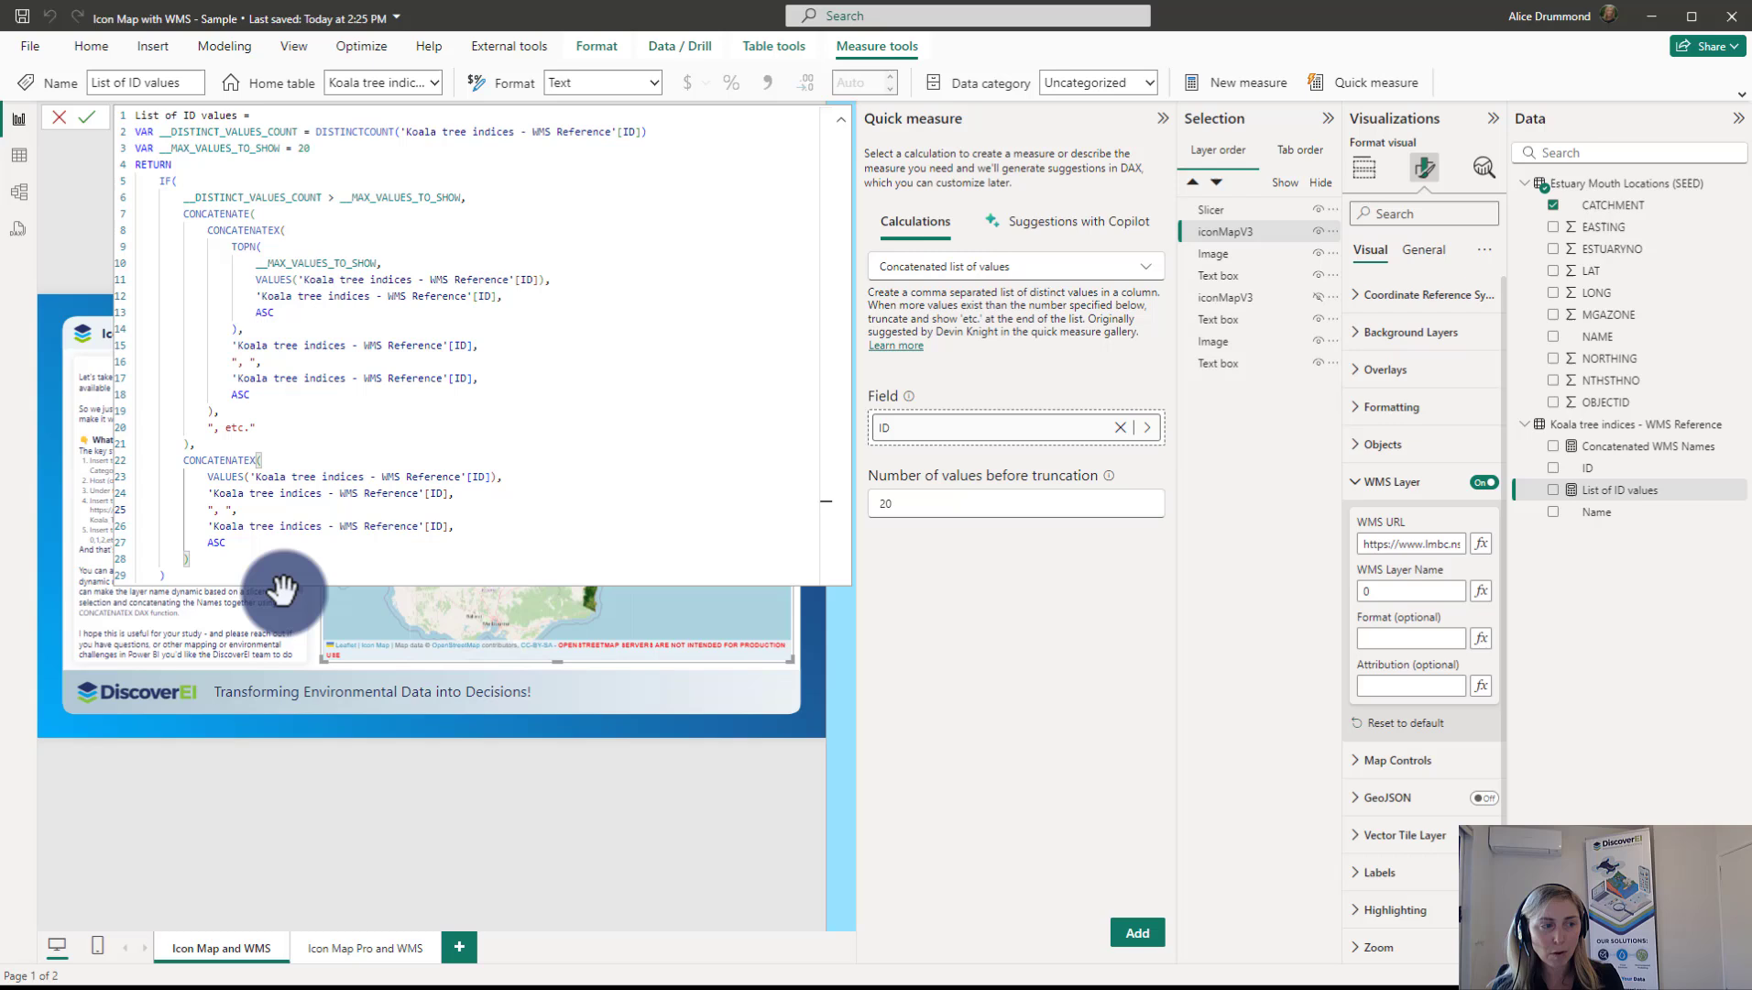
key("BackSpace")
key("BackSpace")
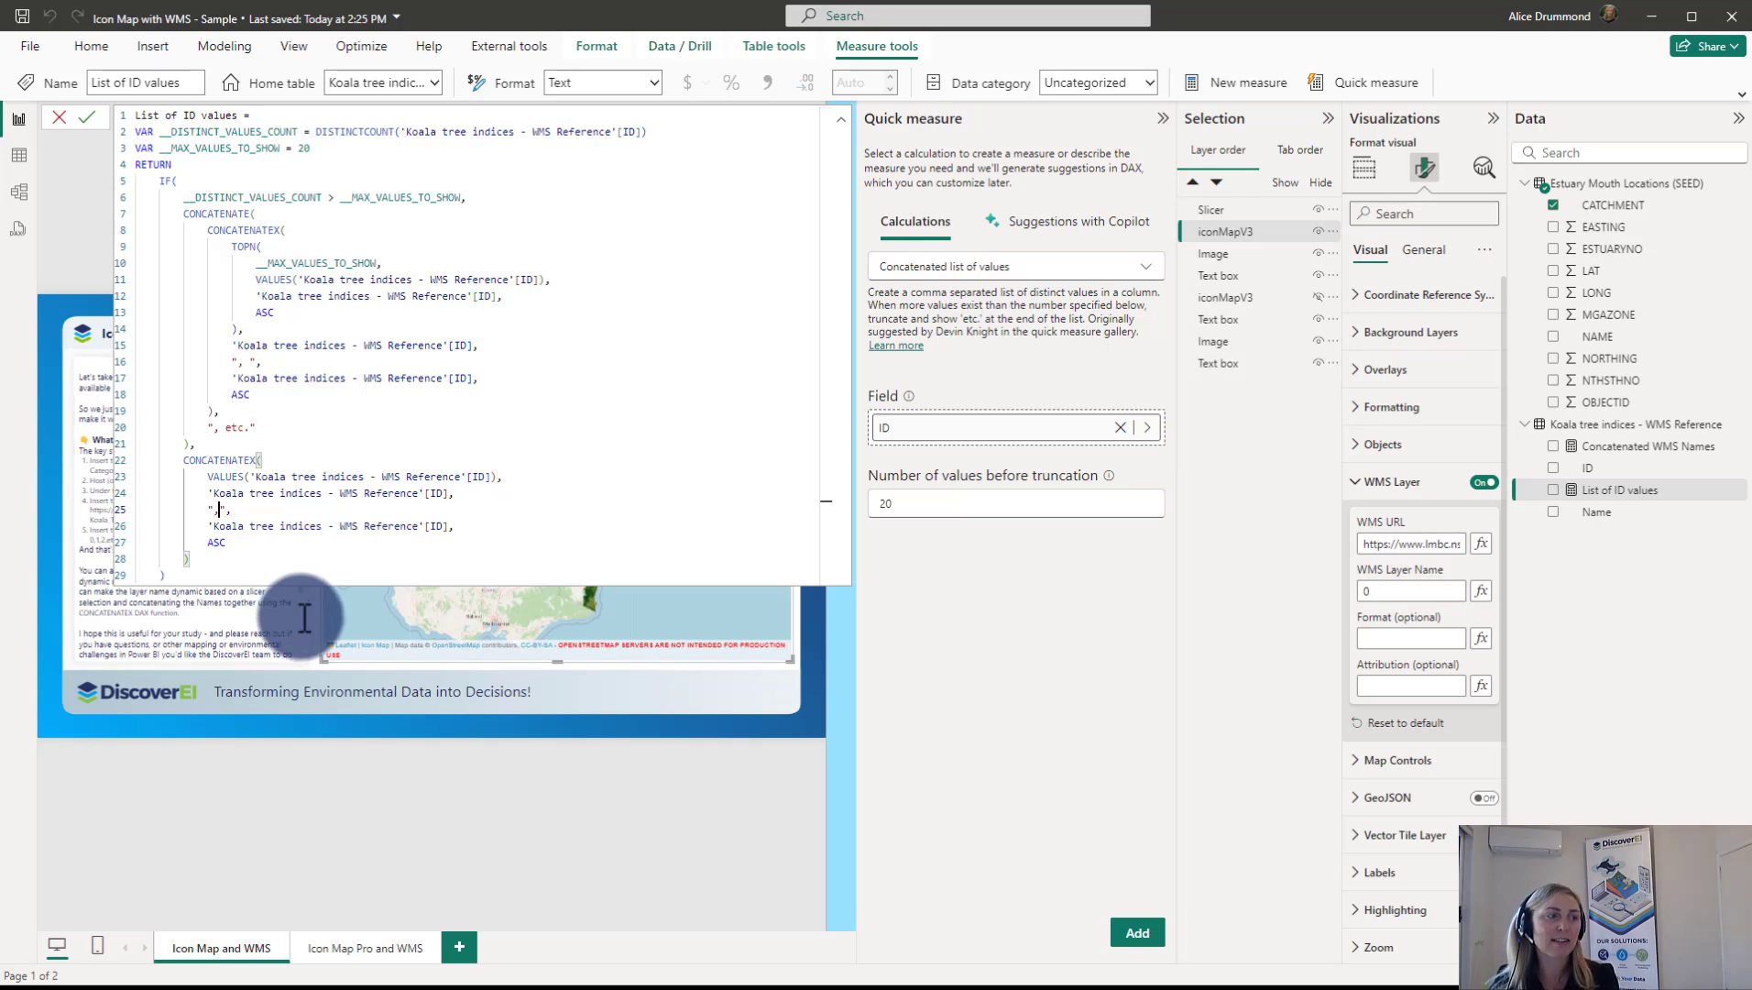
type(",")
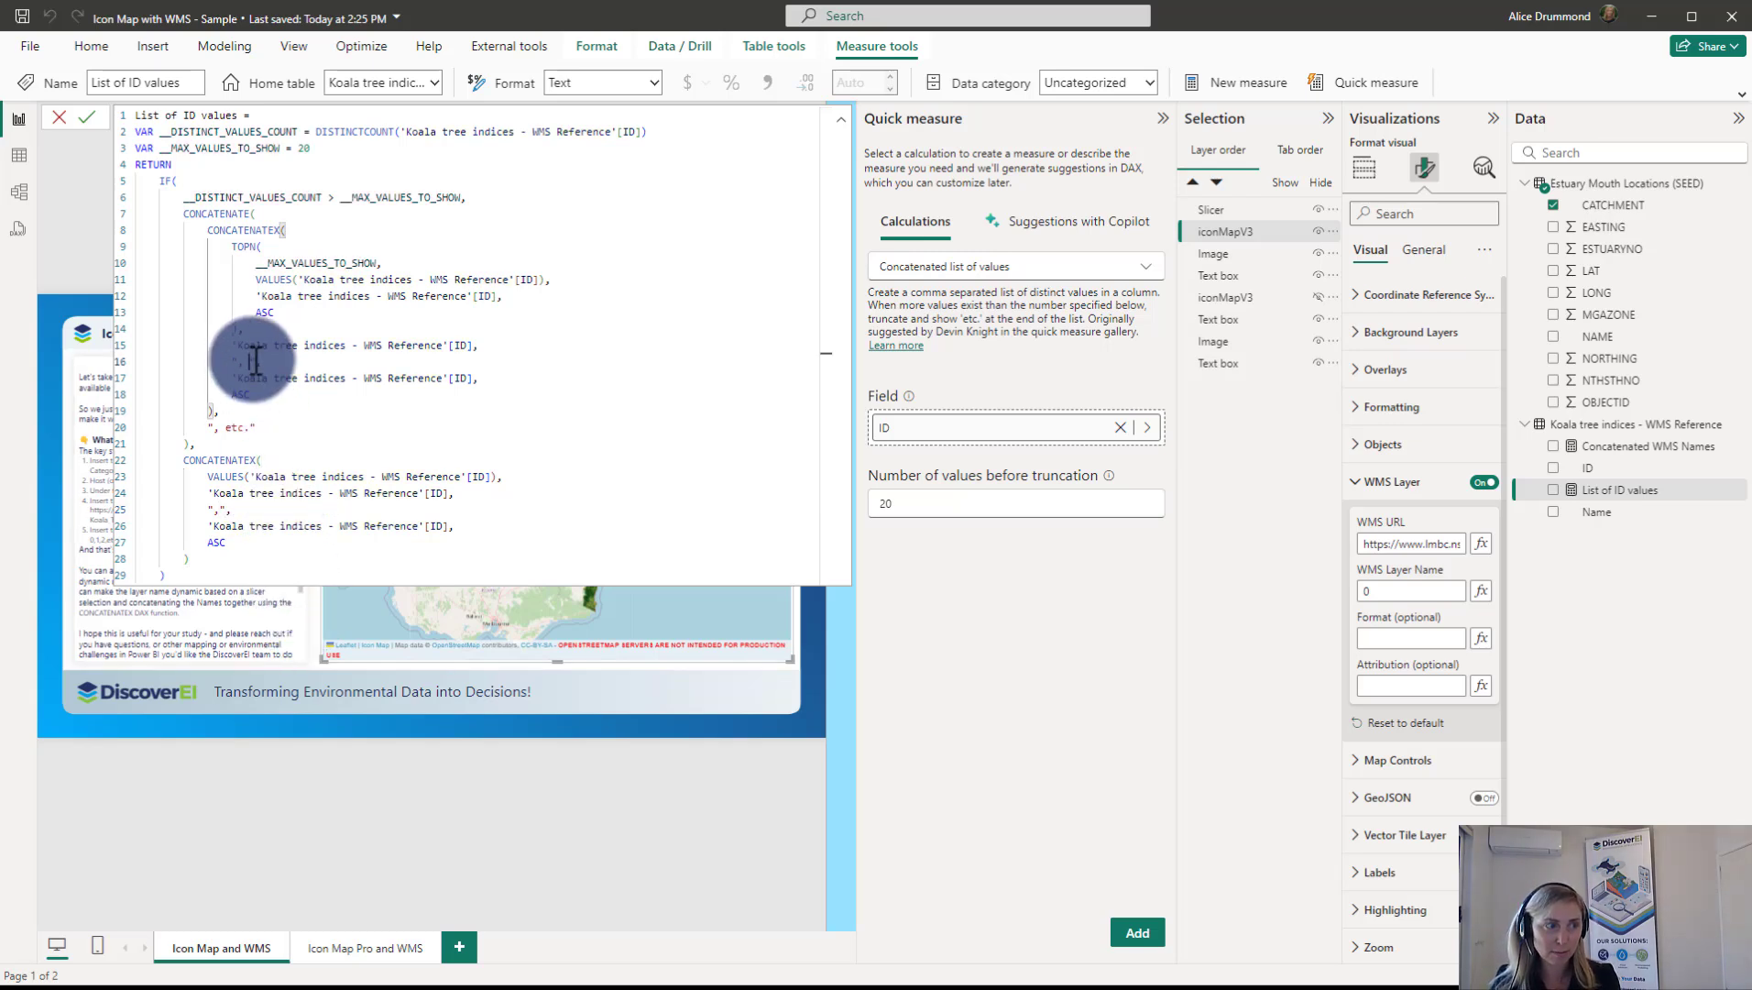
left_click(247, 361)
key("BackSpace")
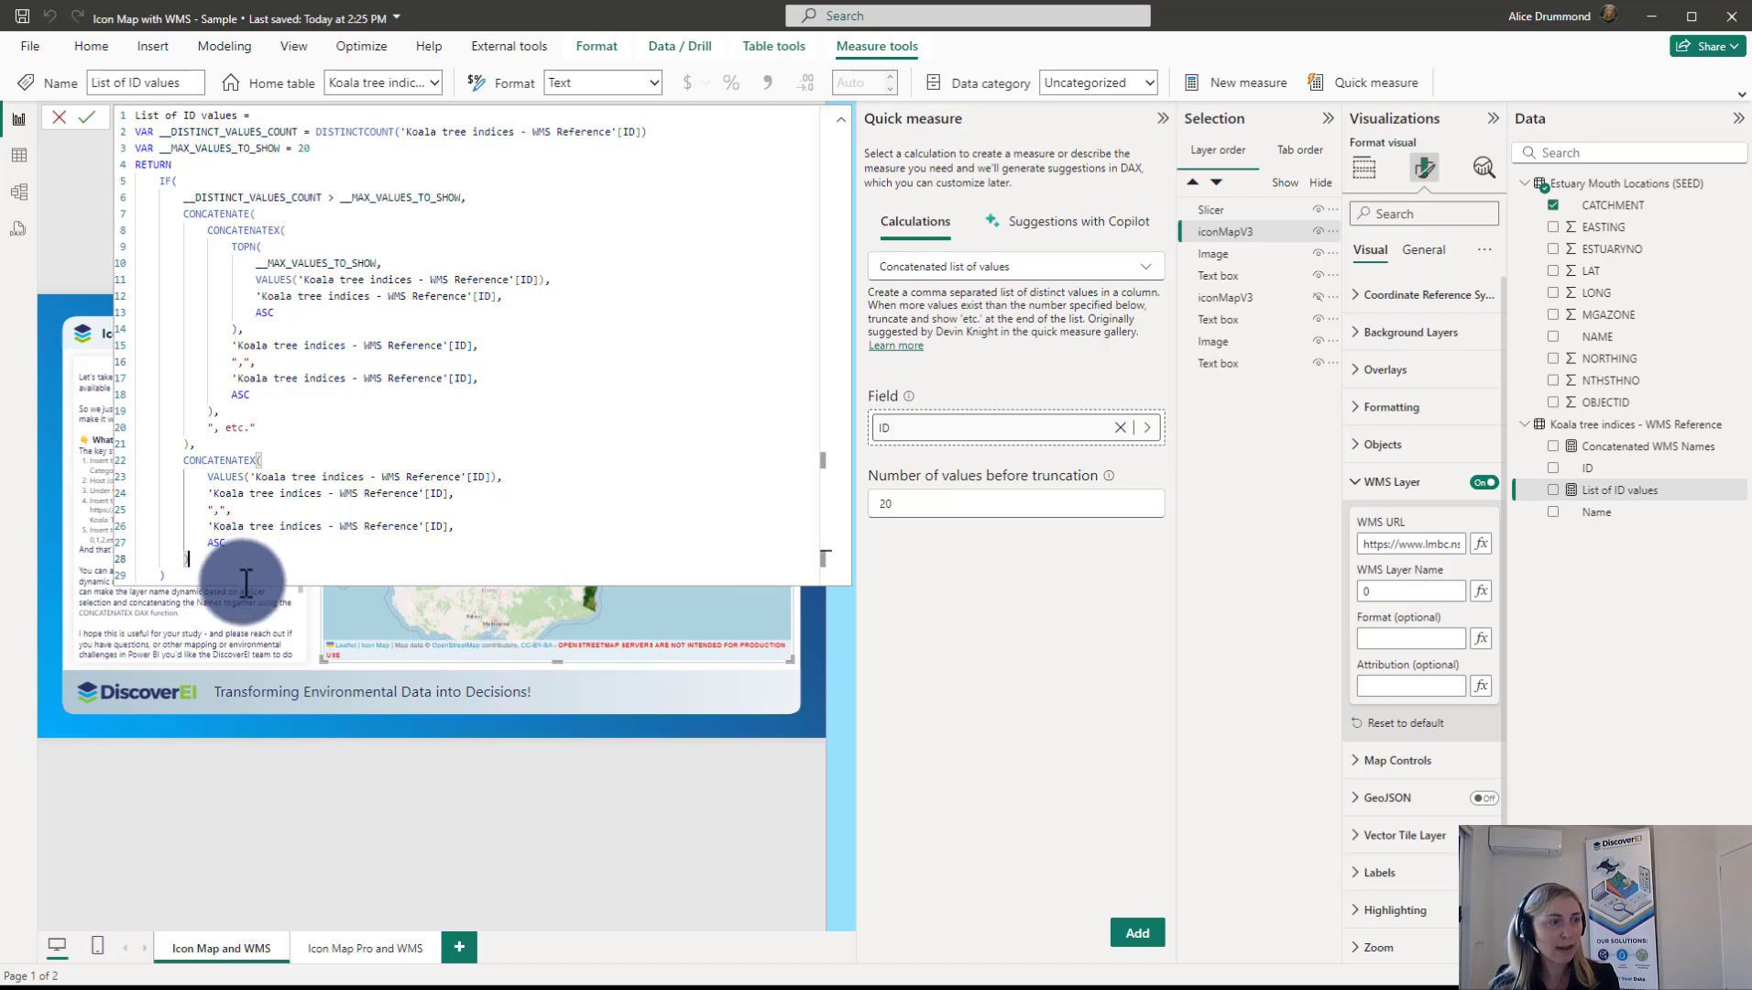
key("Return")
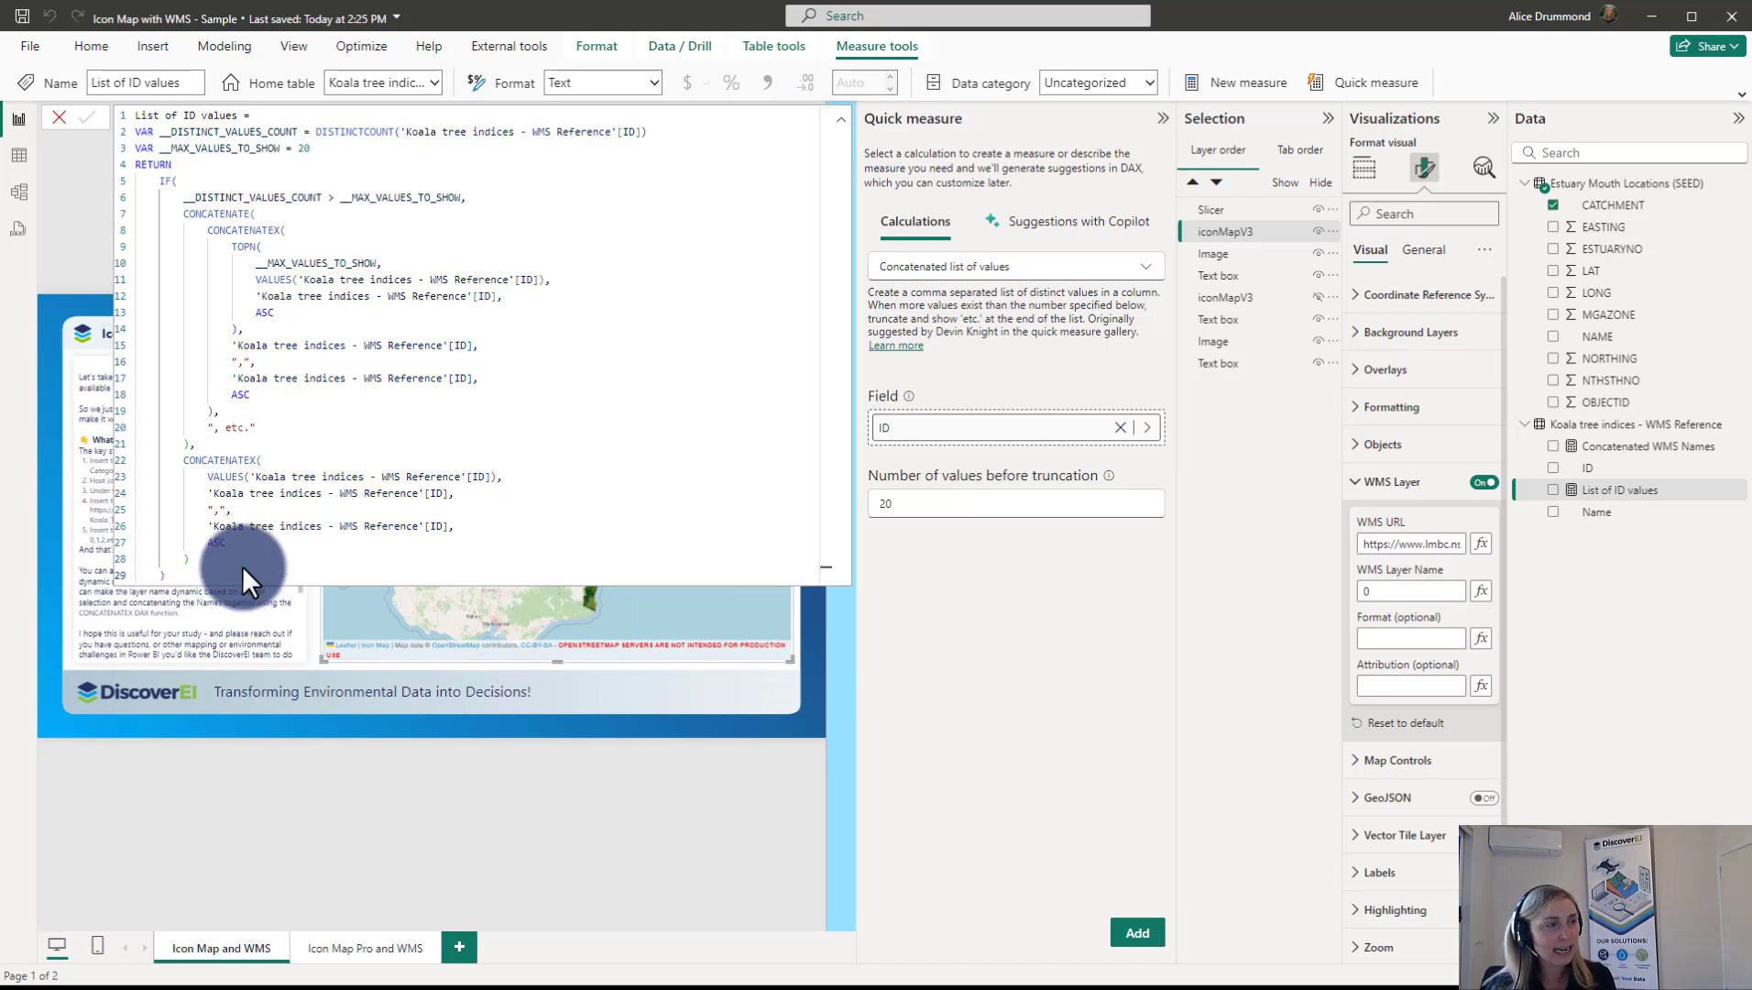
left_click(840, 119)
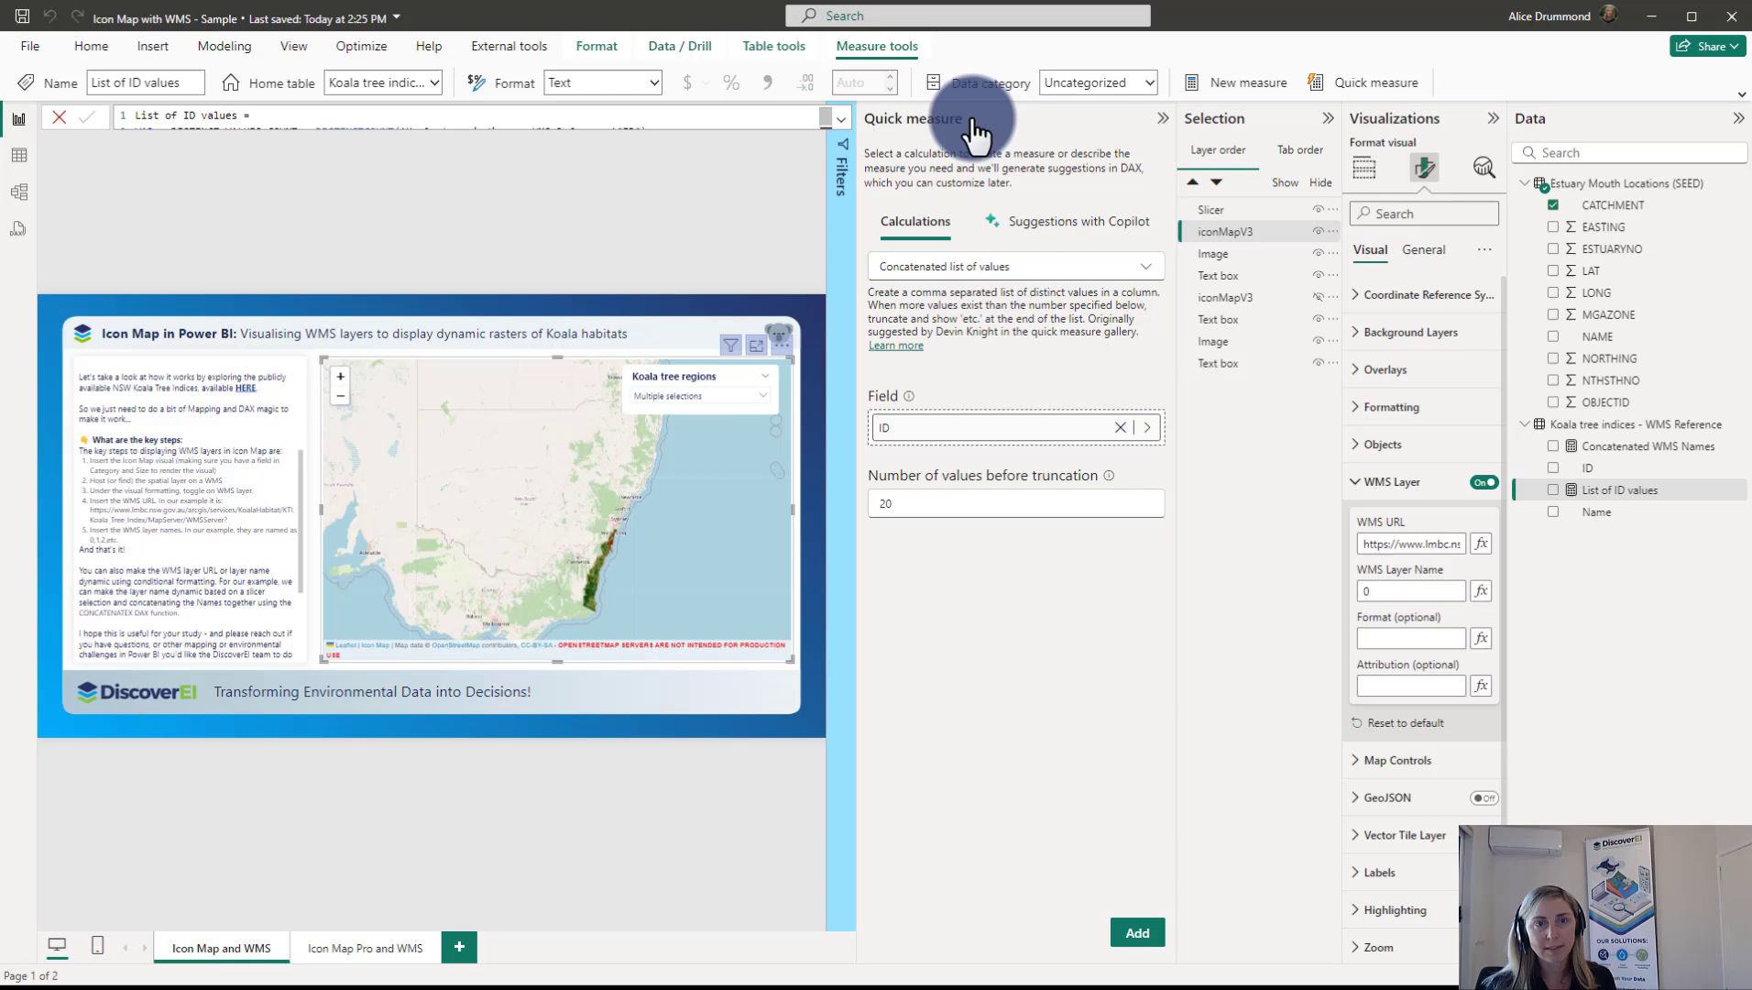
With the Quick measure and Selection panes hidden, set WMS Layer Name's field value to List of ID values.
left_click(1161, 118)
left_click(1329, 118)
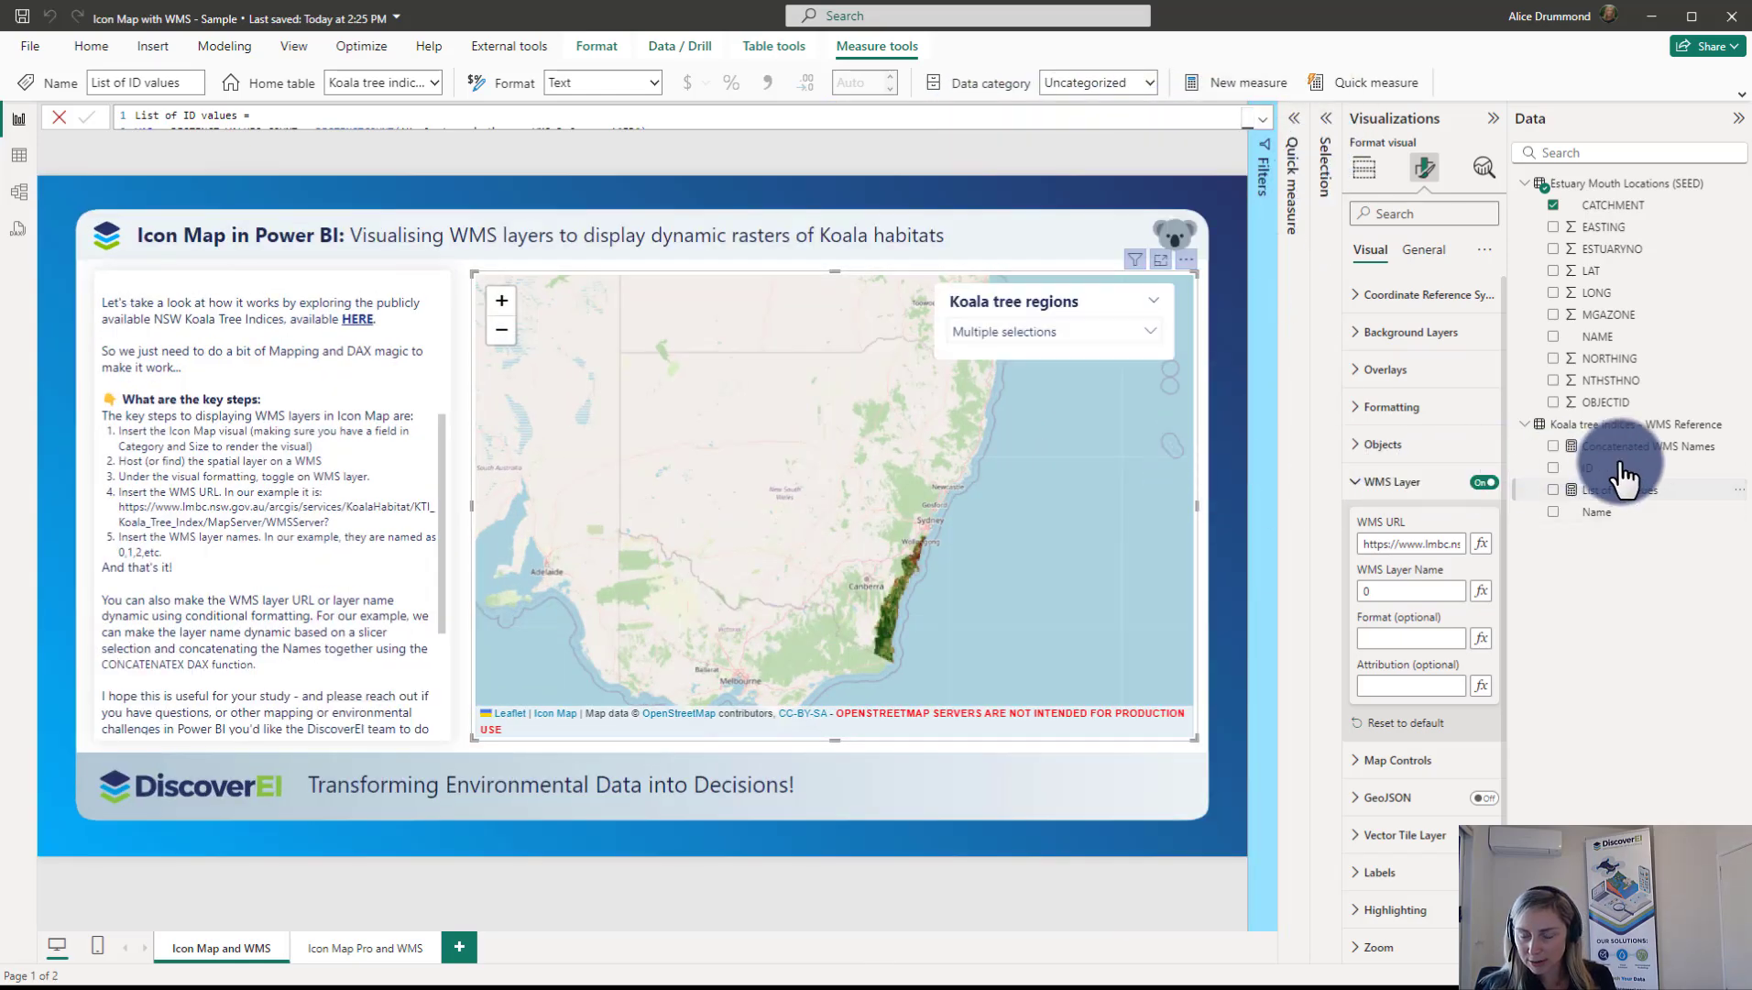
left_click(1481, 591)
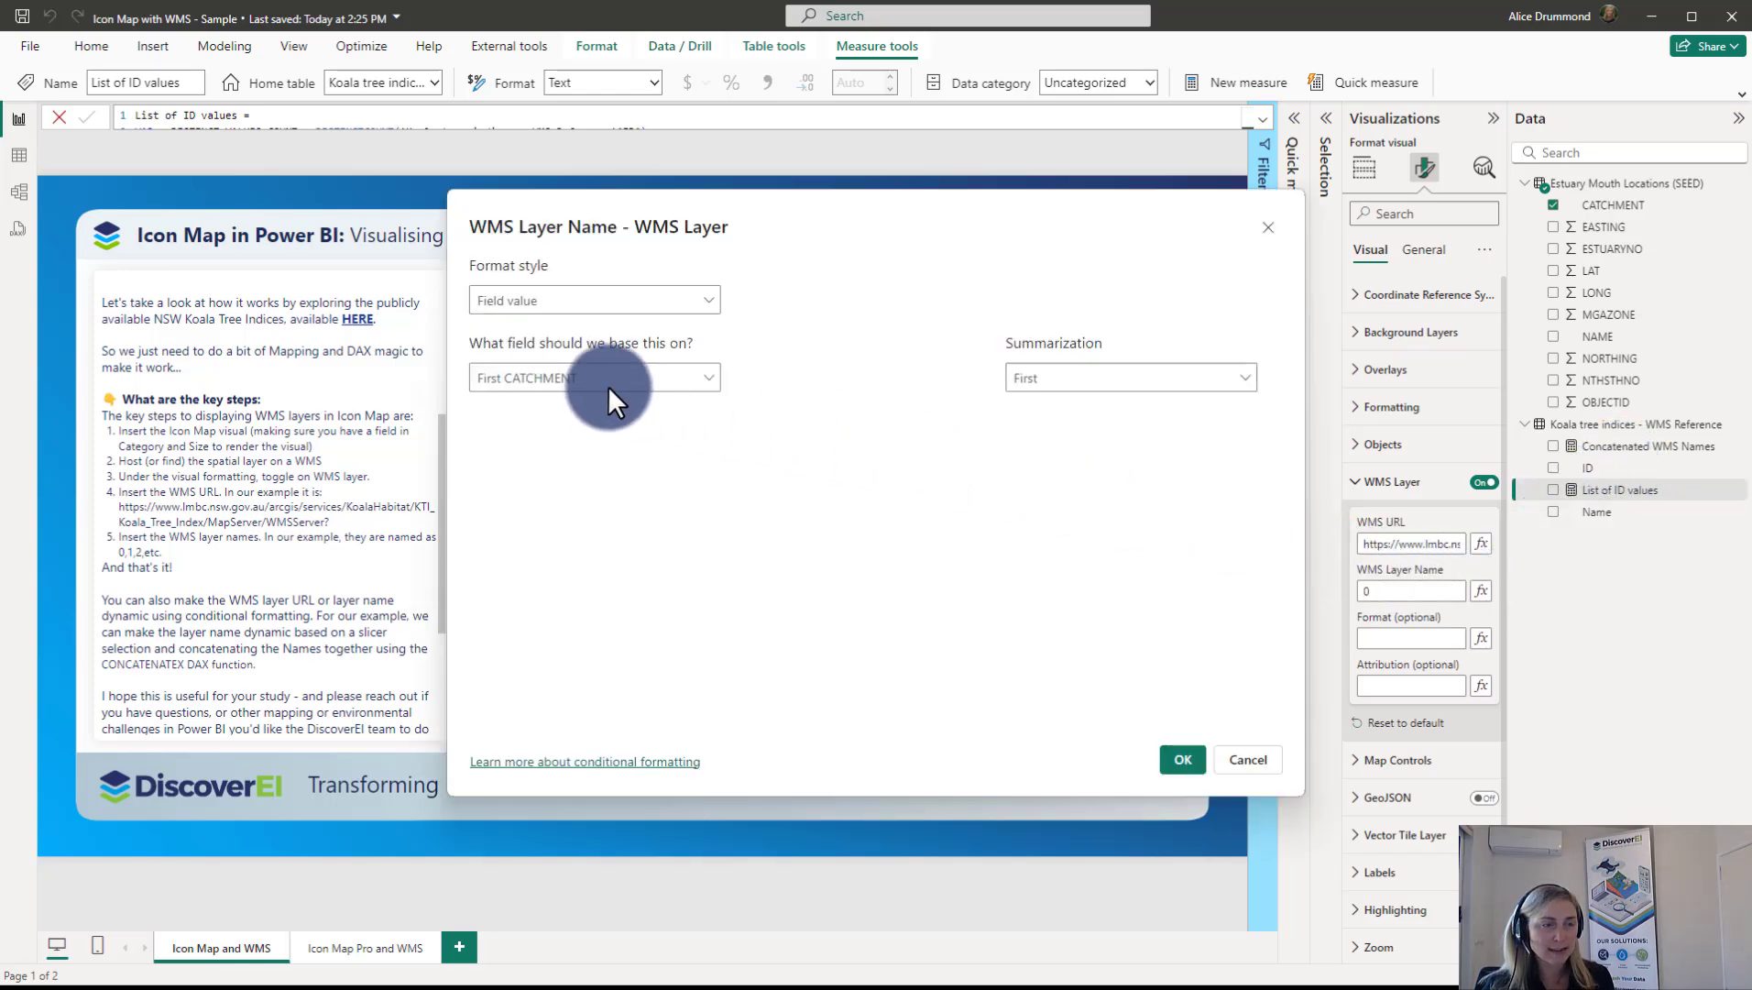
left_click(573, 385)
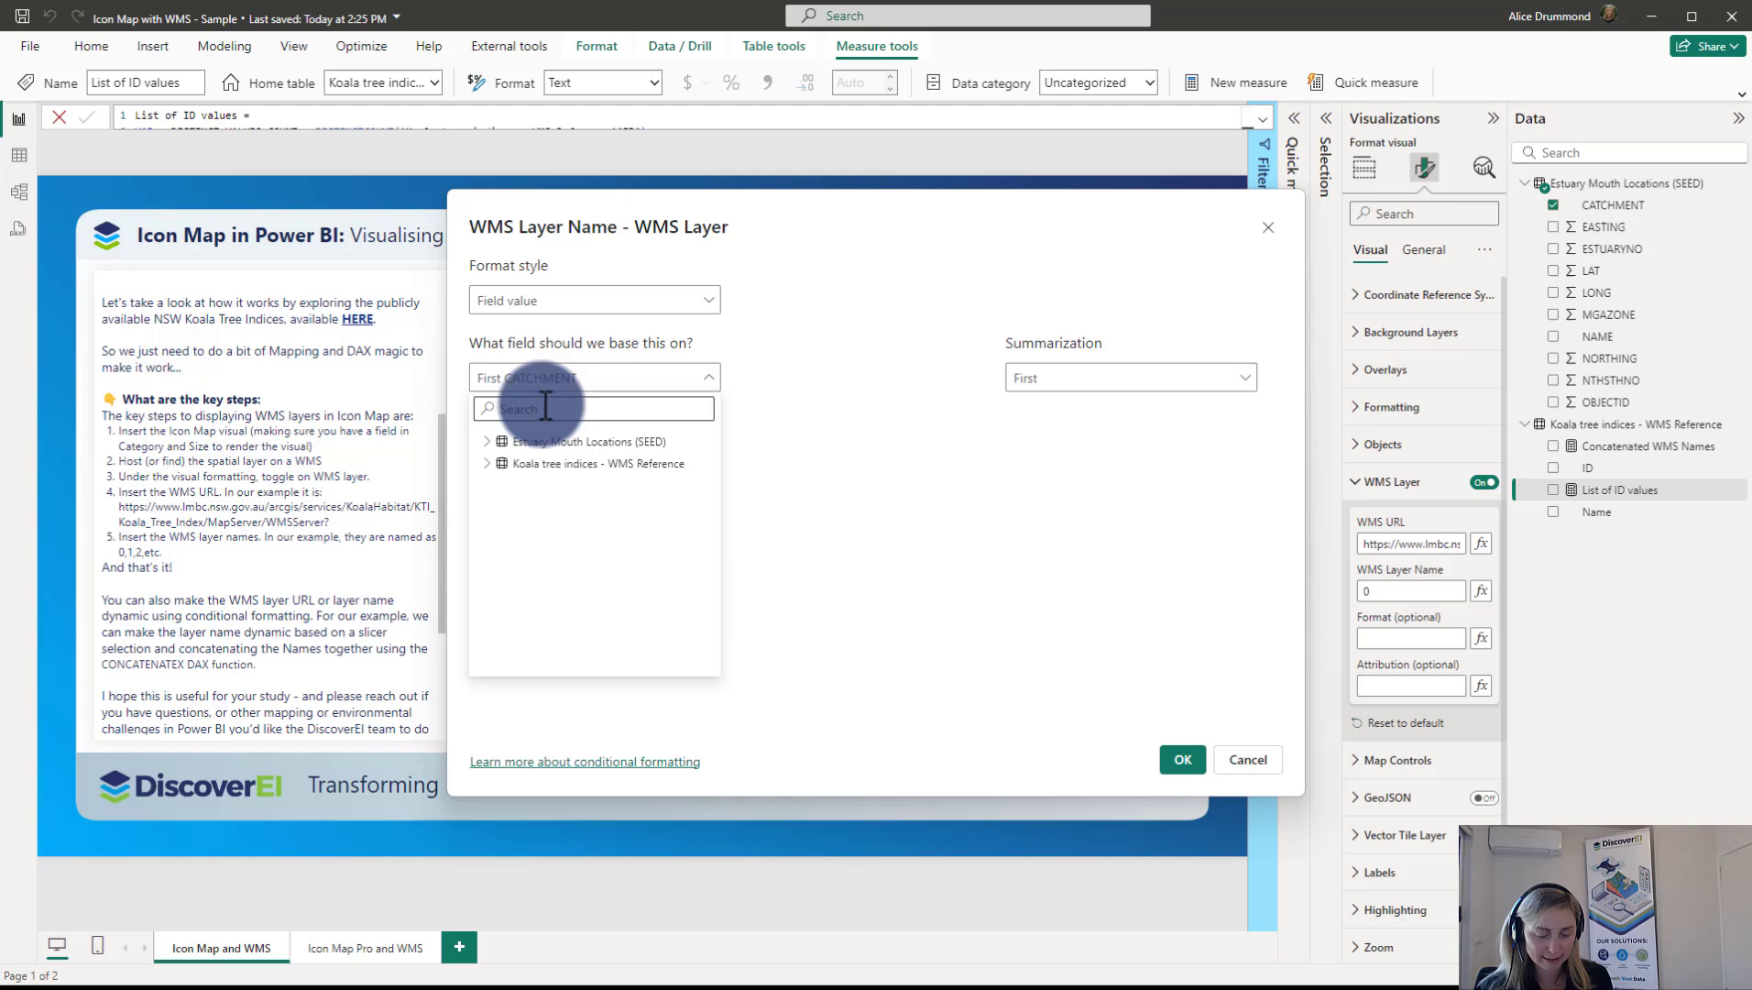
type("list")
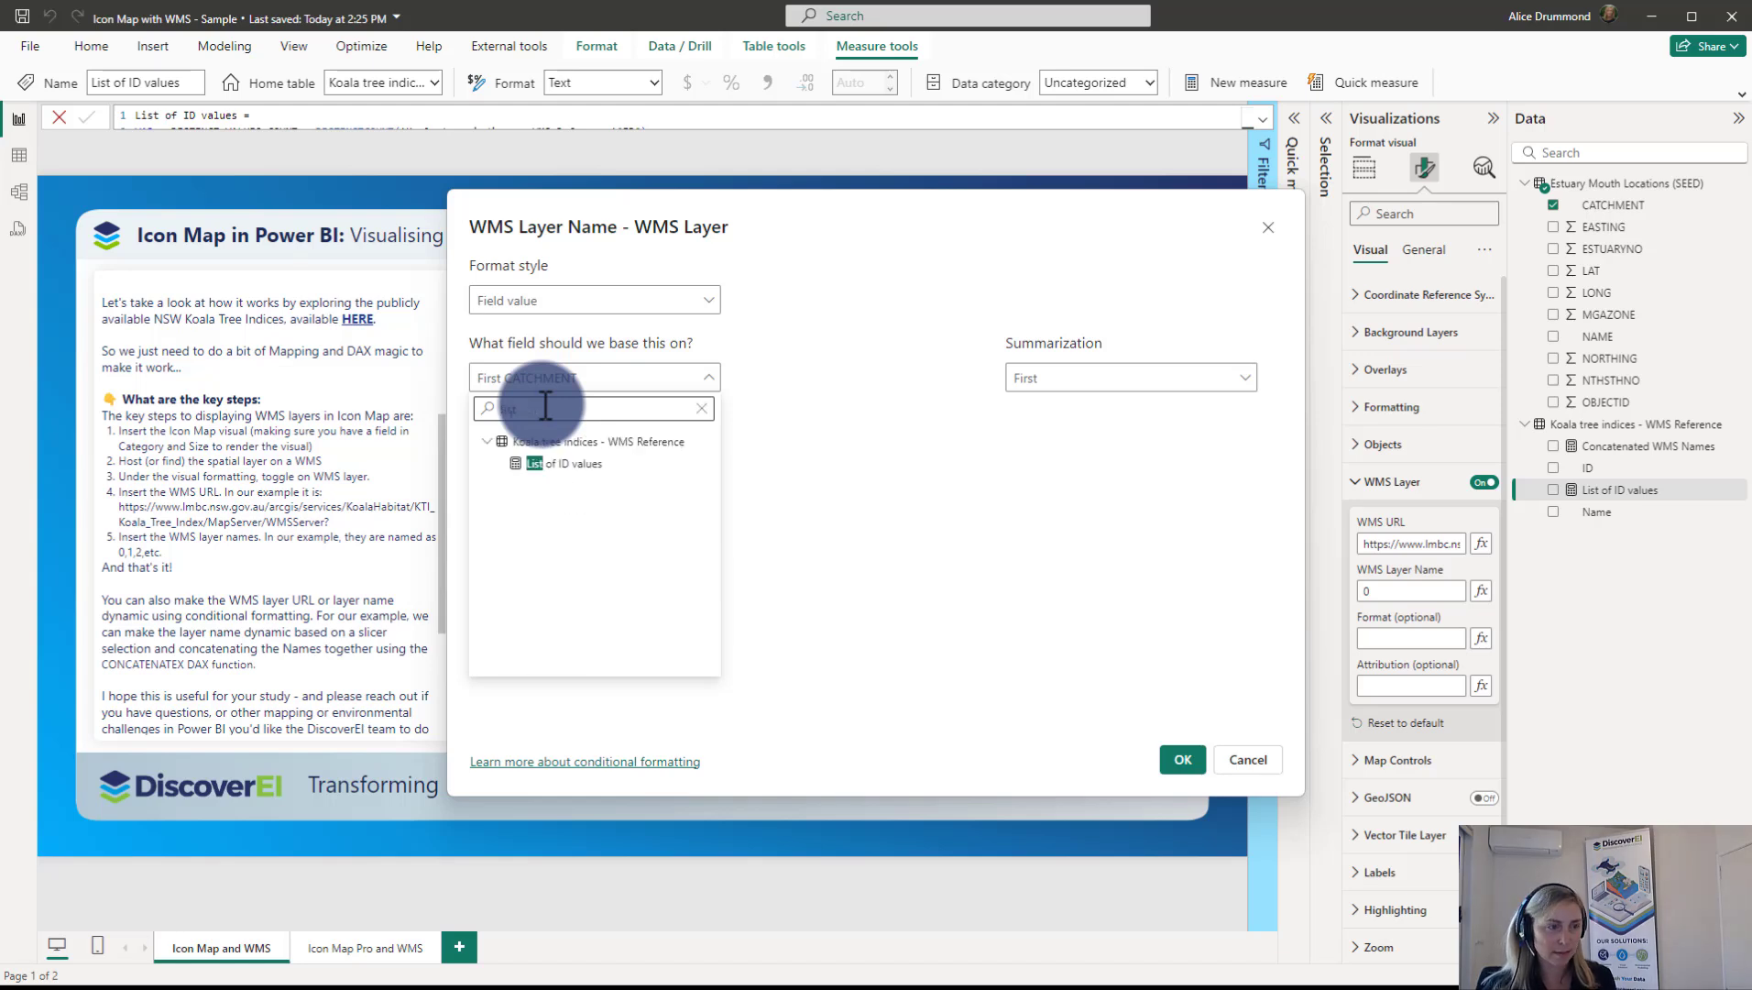
left_click(573, 463)
left_click(1183, 760)
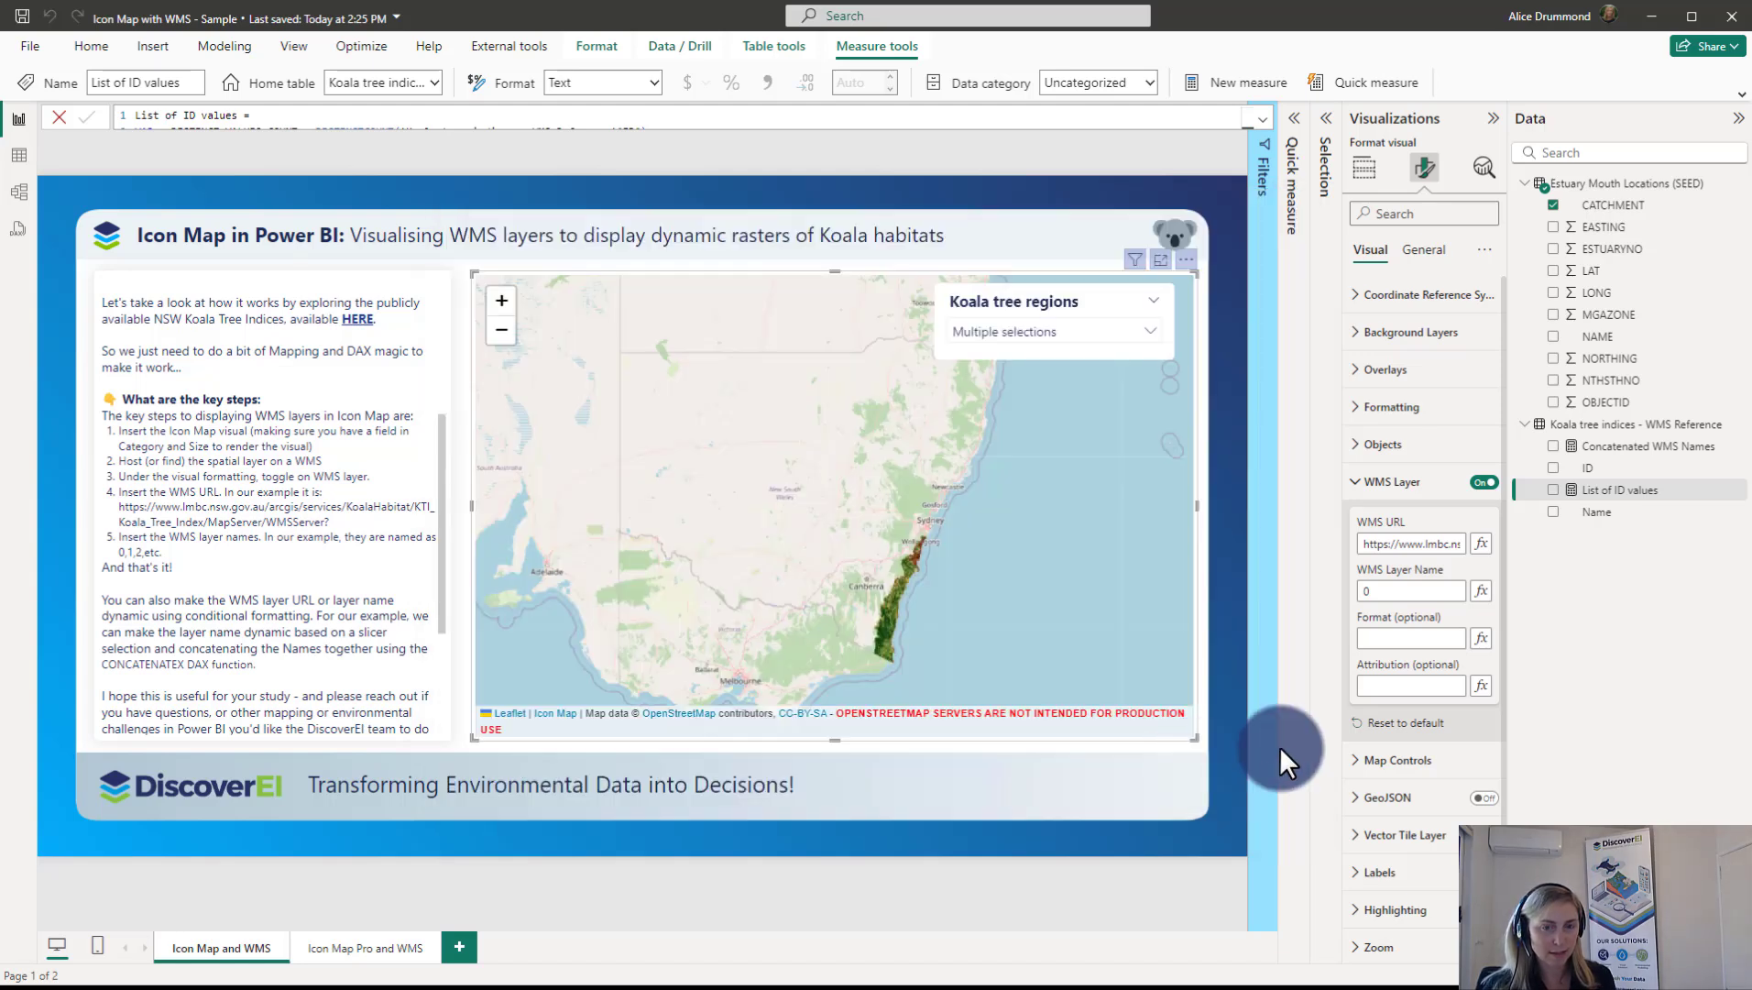
Limit the Koala tree regions slicer to Riverina and Northern Tablelands only.
left_click(1237, 287)
left_click(1063, 331)
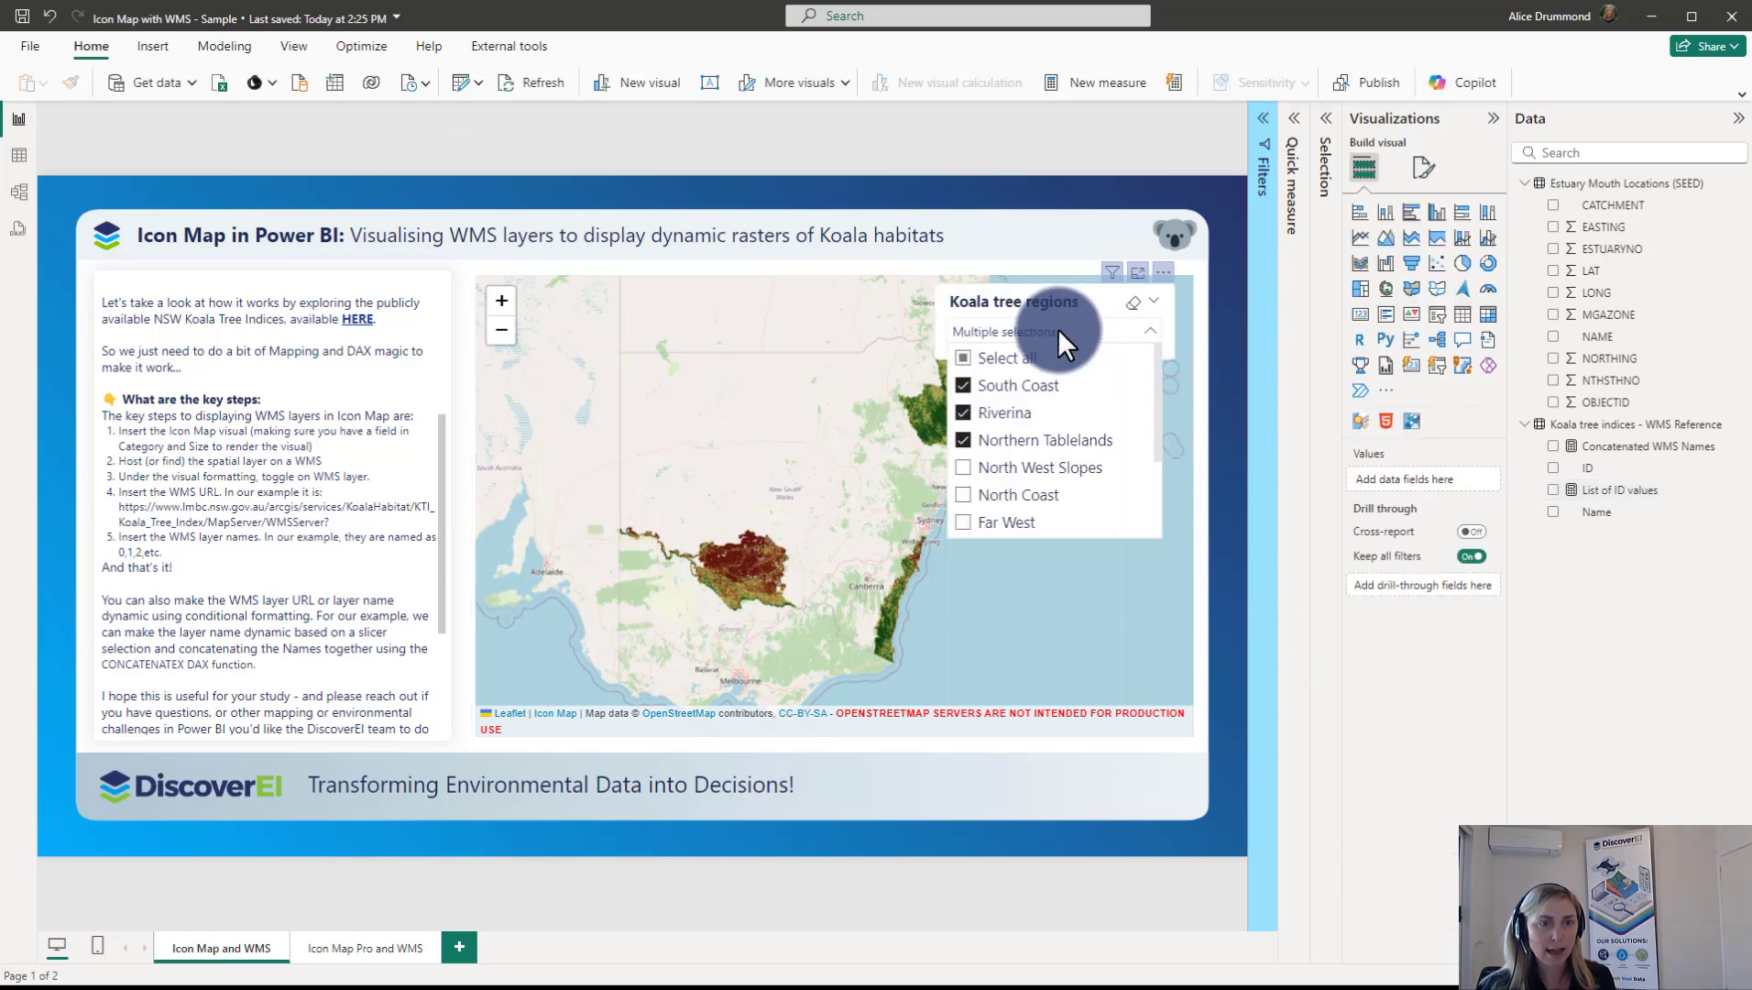
left_click(1022, 360)
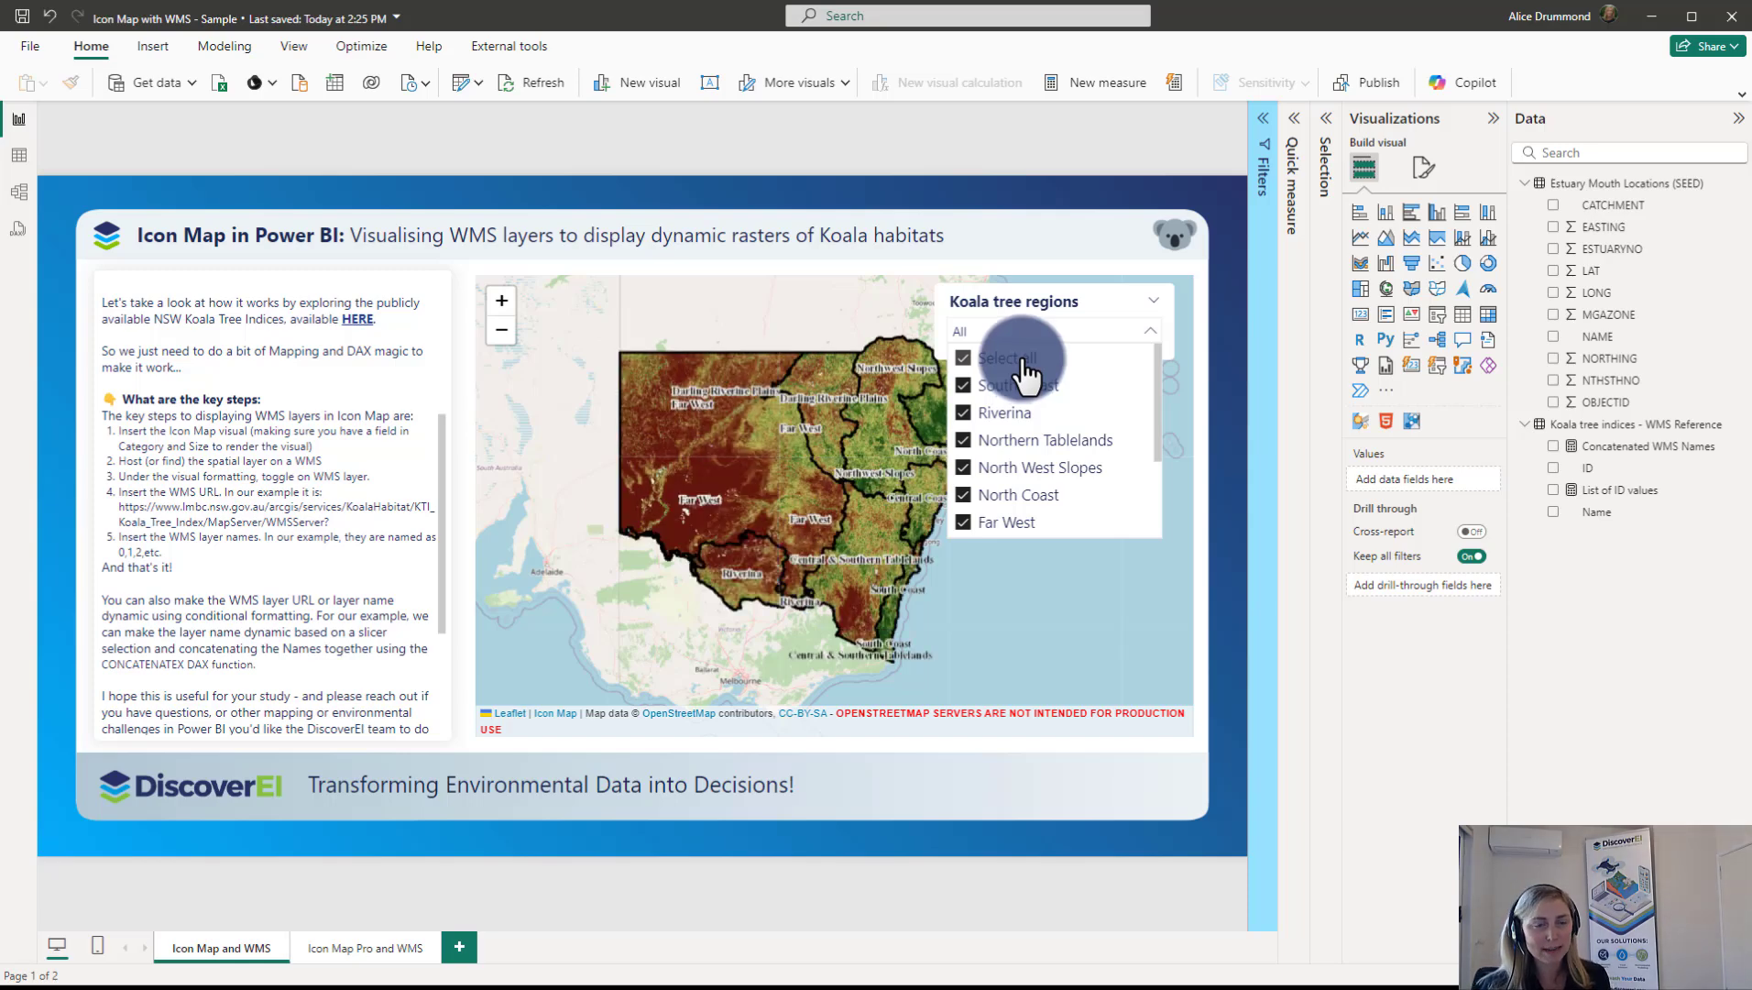
left_click(1022, 364)
left_click(1004, 414)
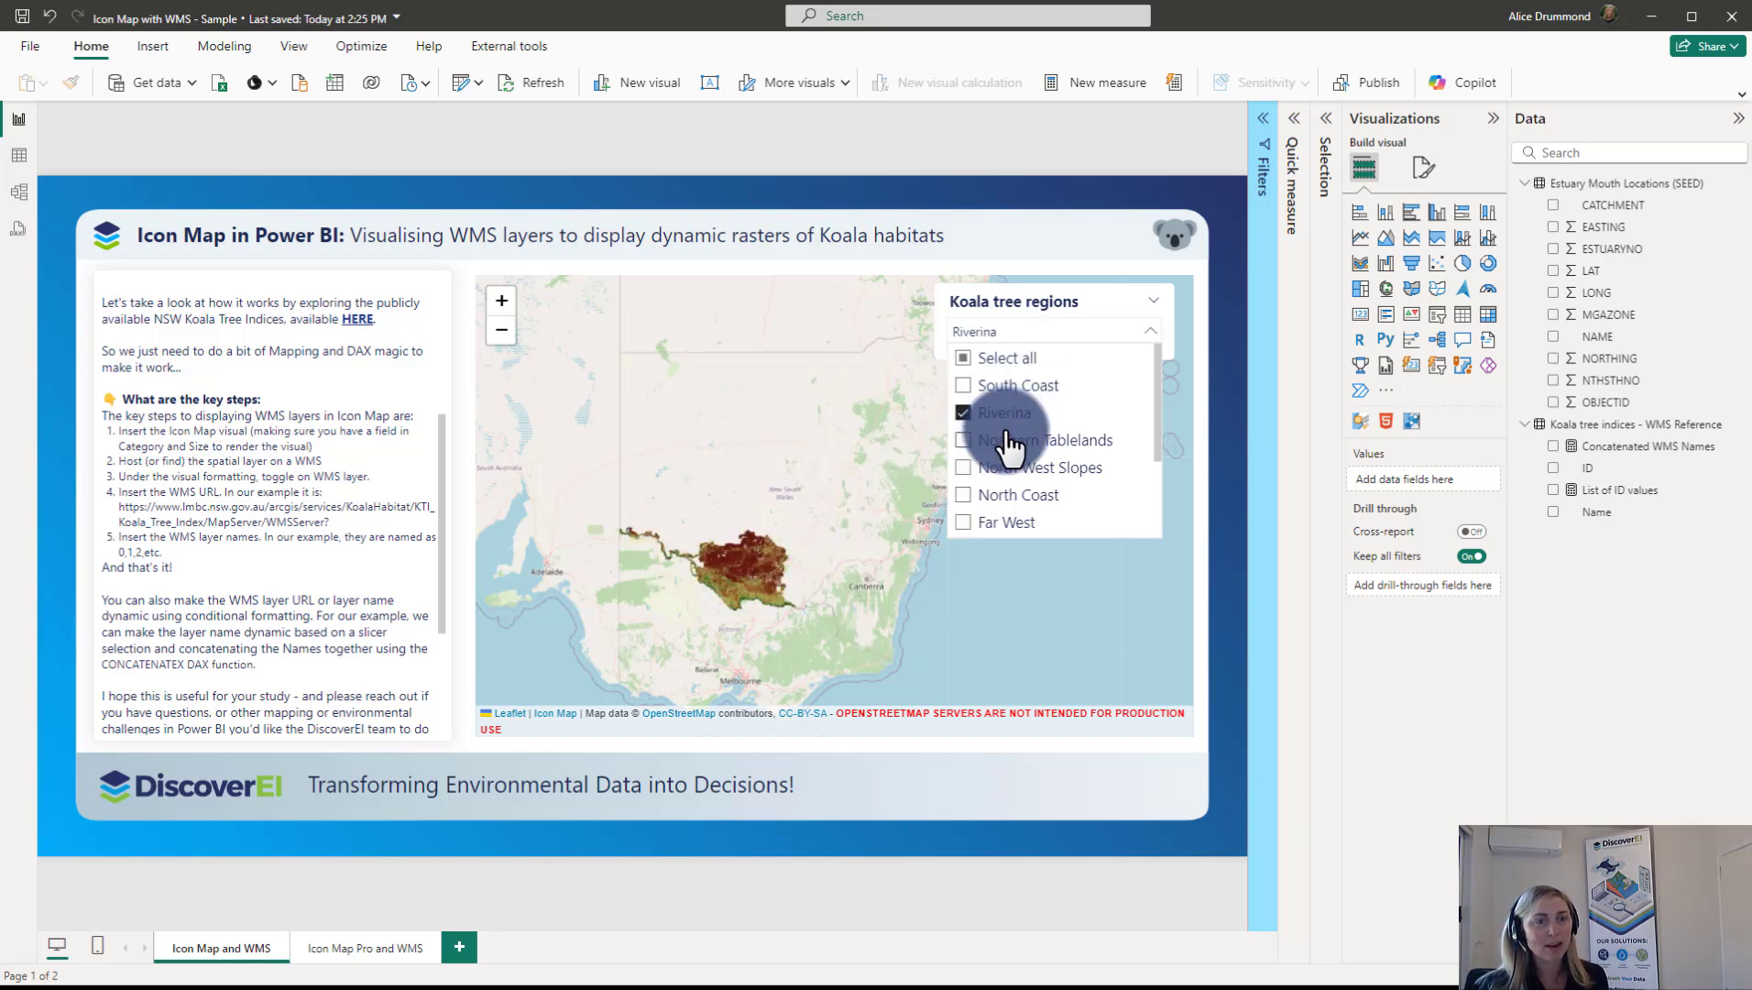
left_click(1011, 443)
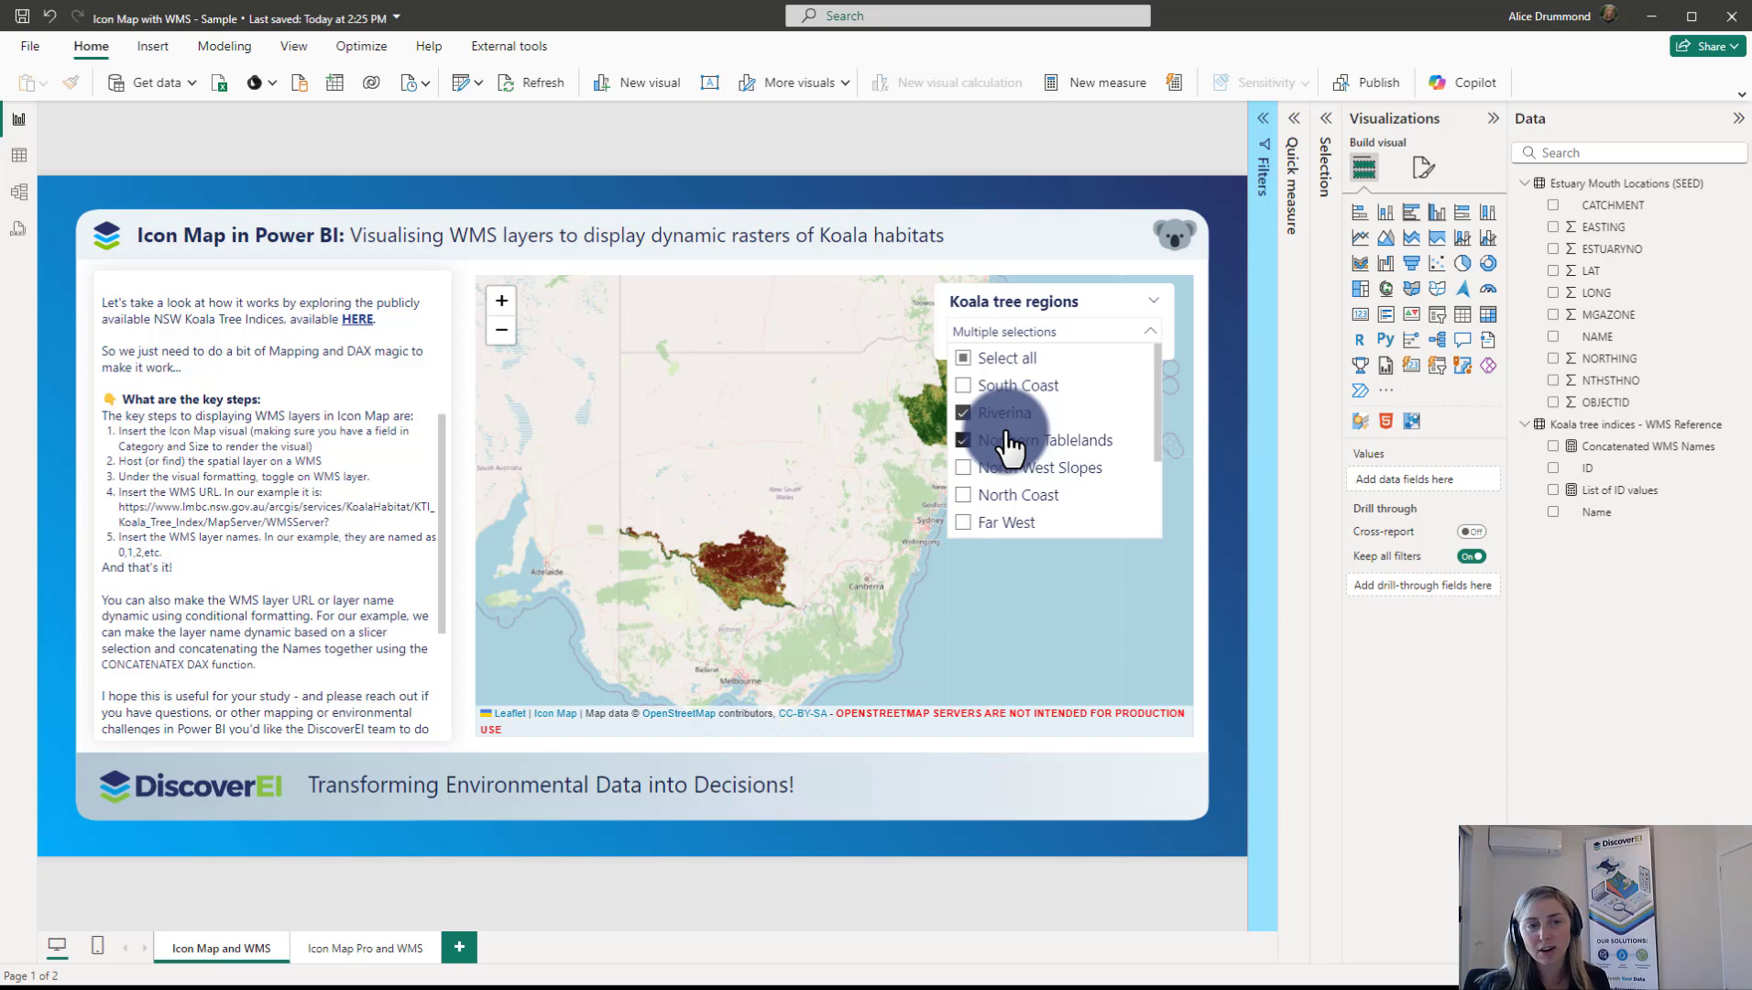
left_click(1023, 308)
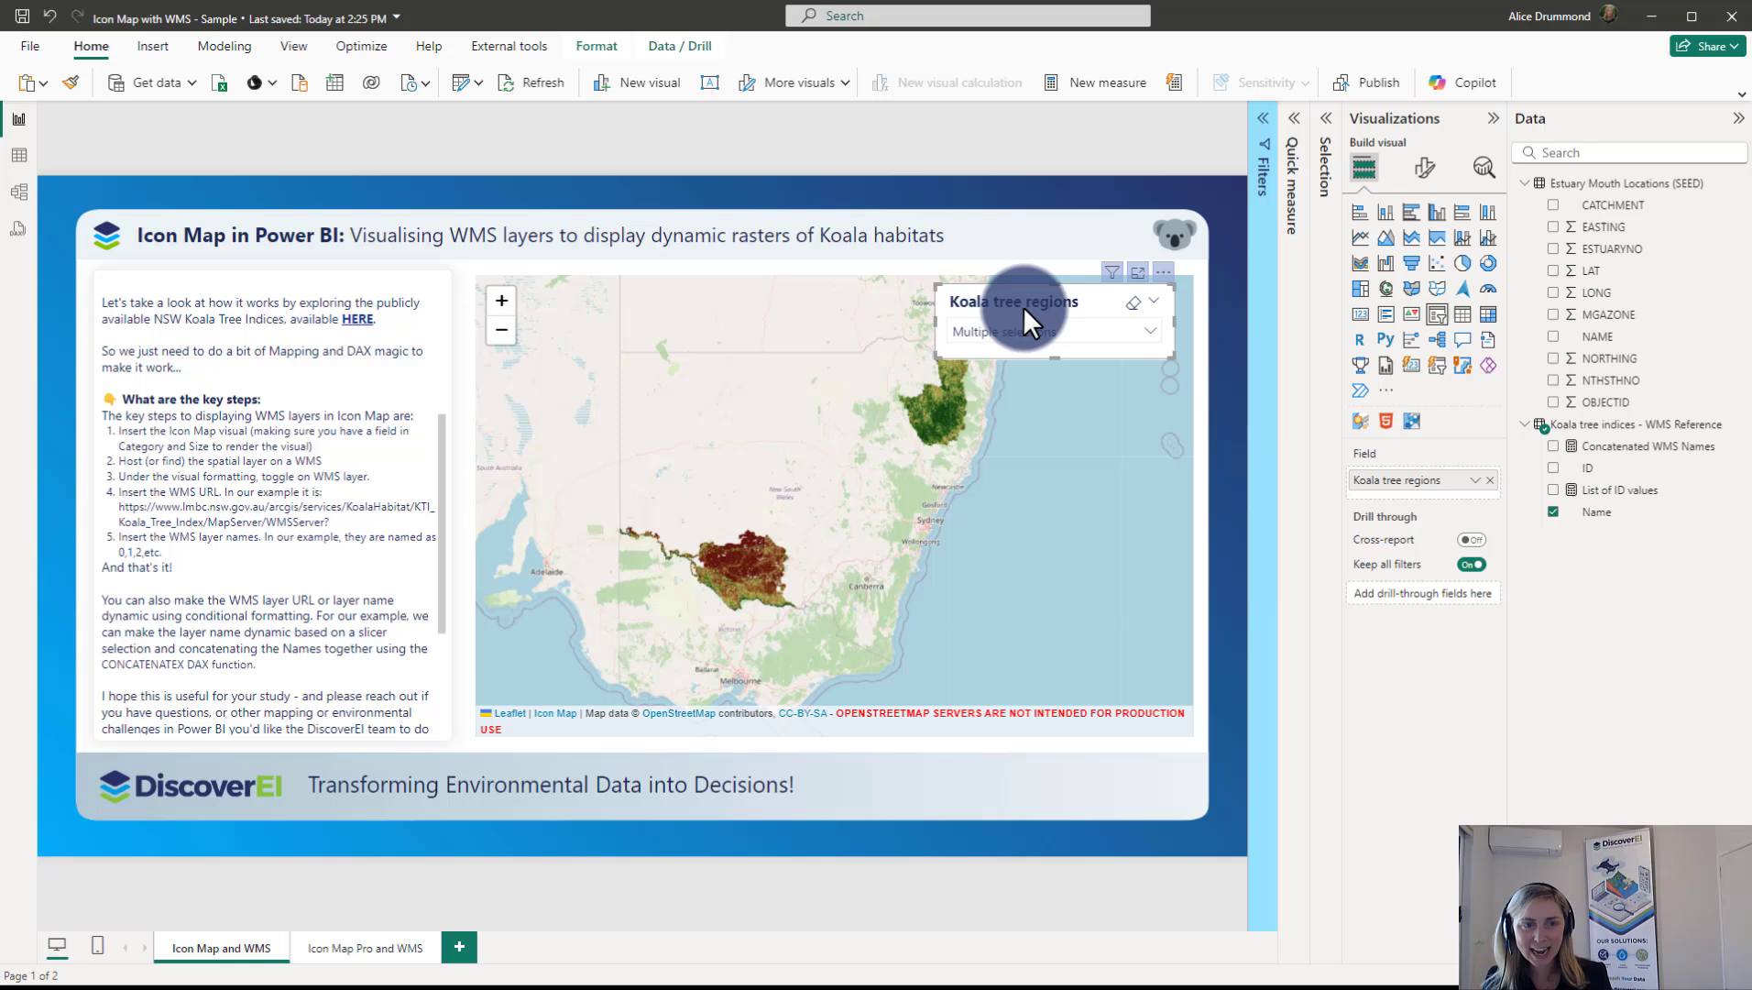
Pan and zoom the Icon Map in on the northern koala tree raster.
scroll(1007, 371, "up", 2)
left_click_drag(1005, 423, 947, 497)
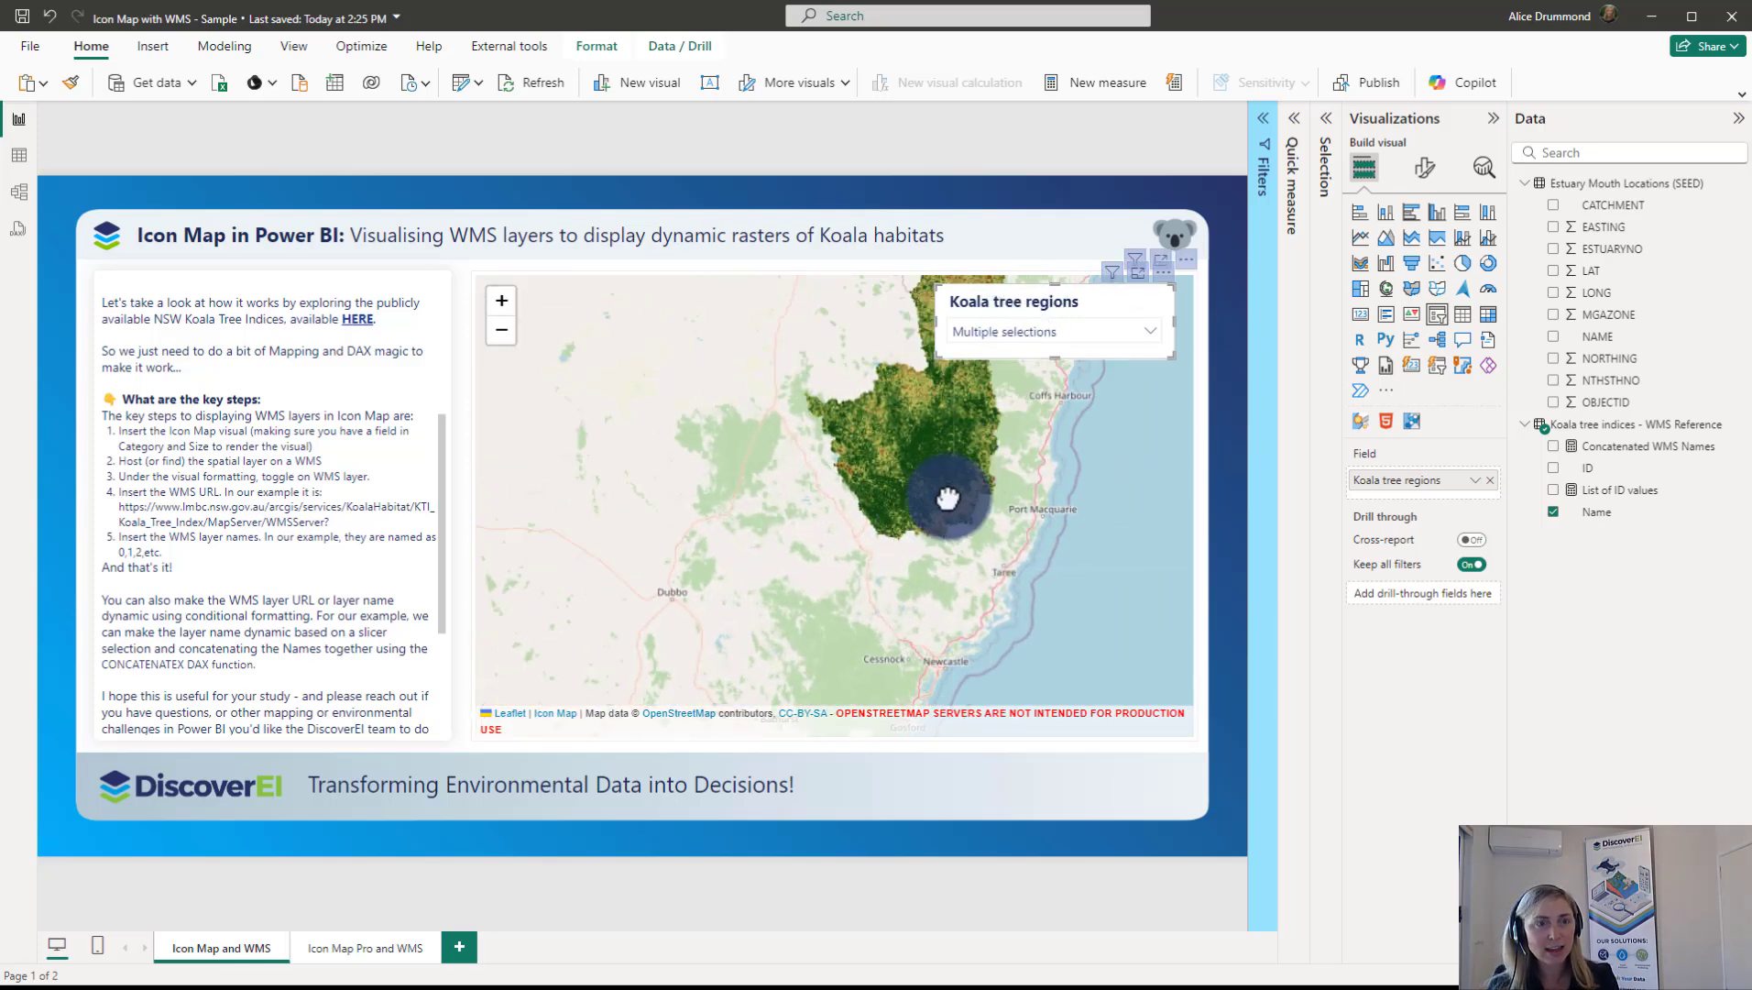
left_click(950, 413)
scroll(950, 412, "up", 2)
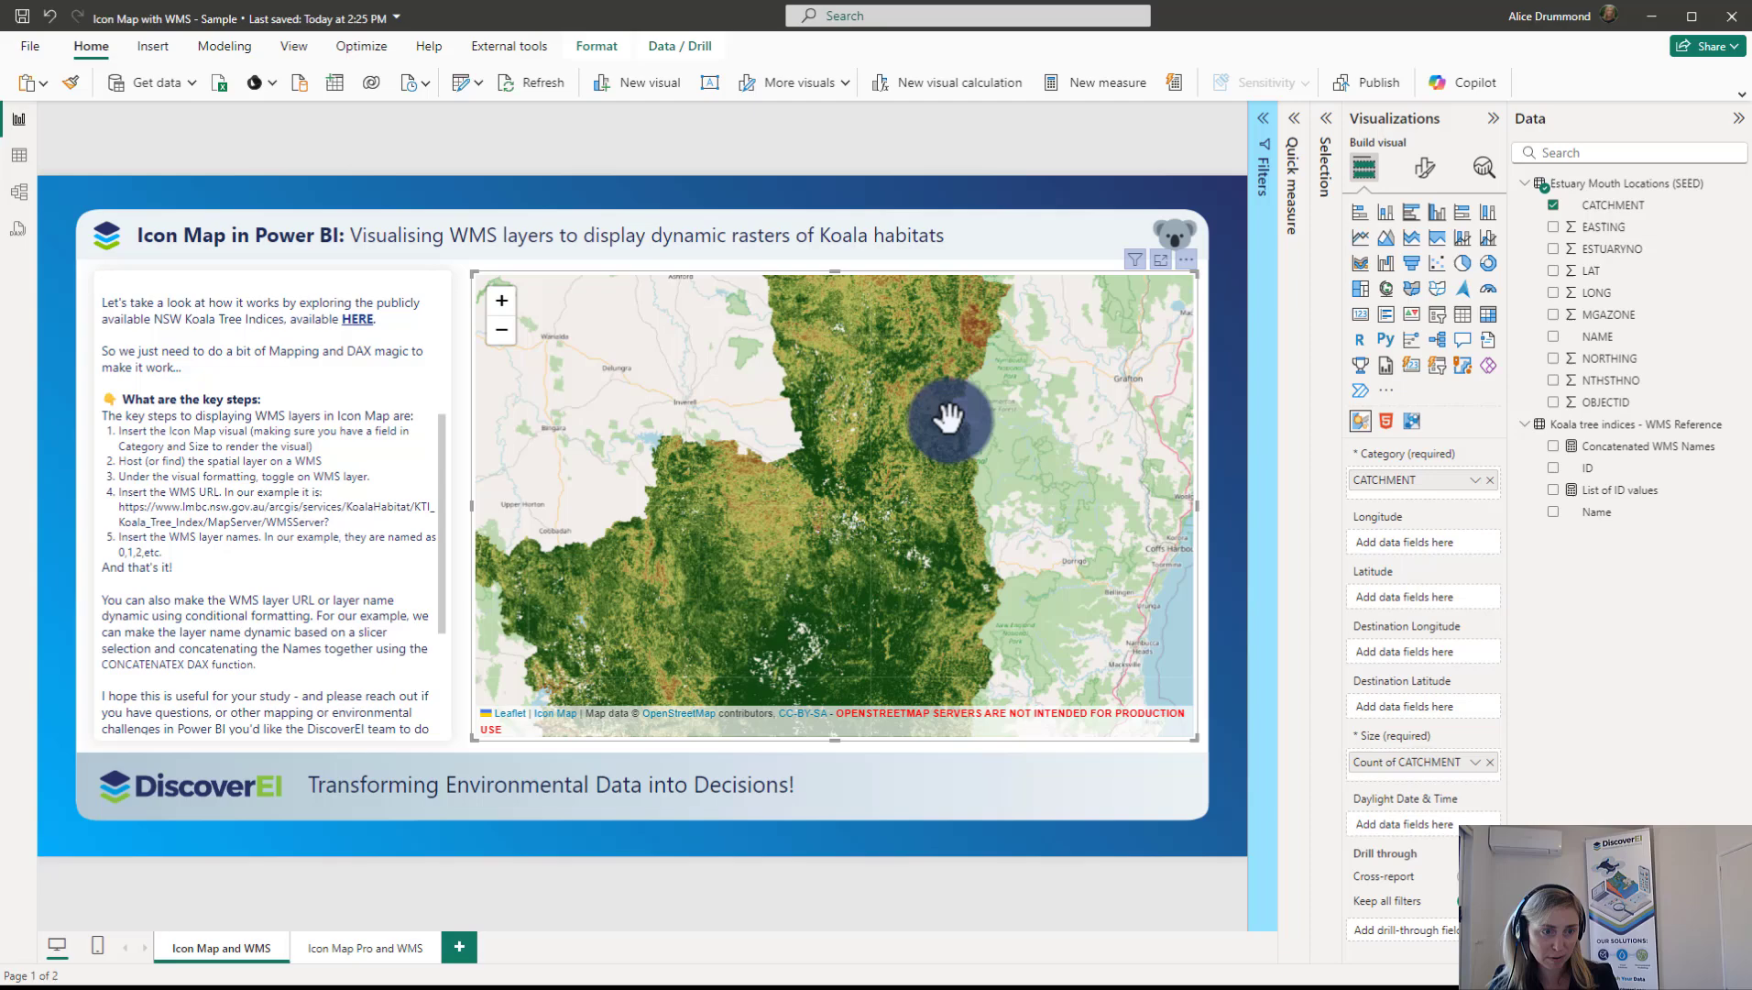
scroll(948, 417, "up", 1)
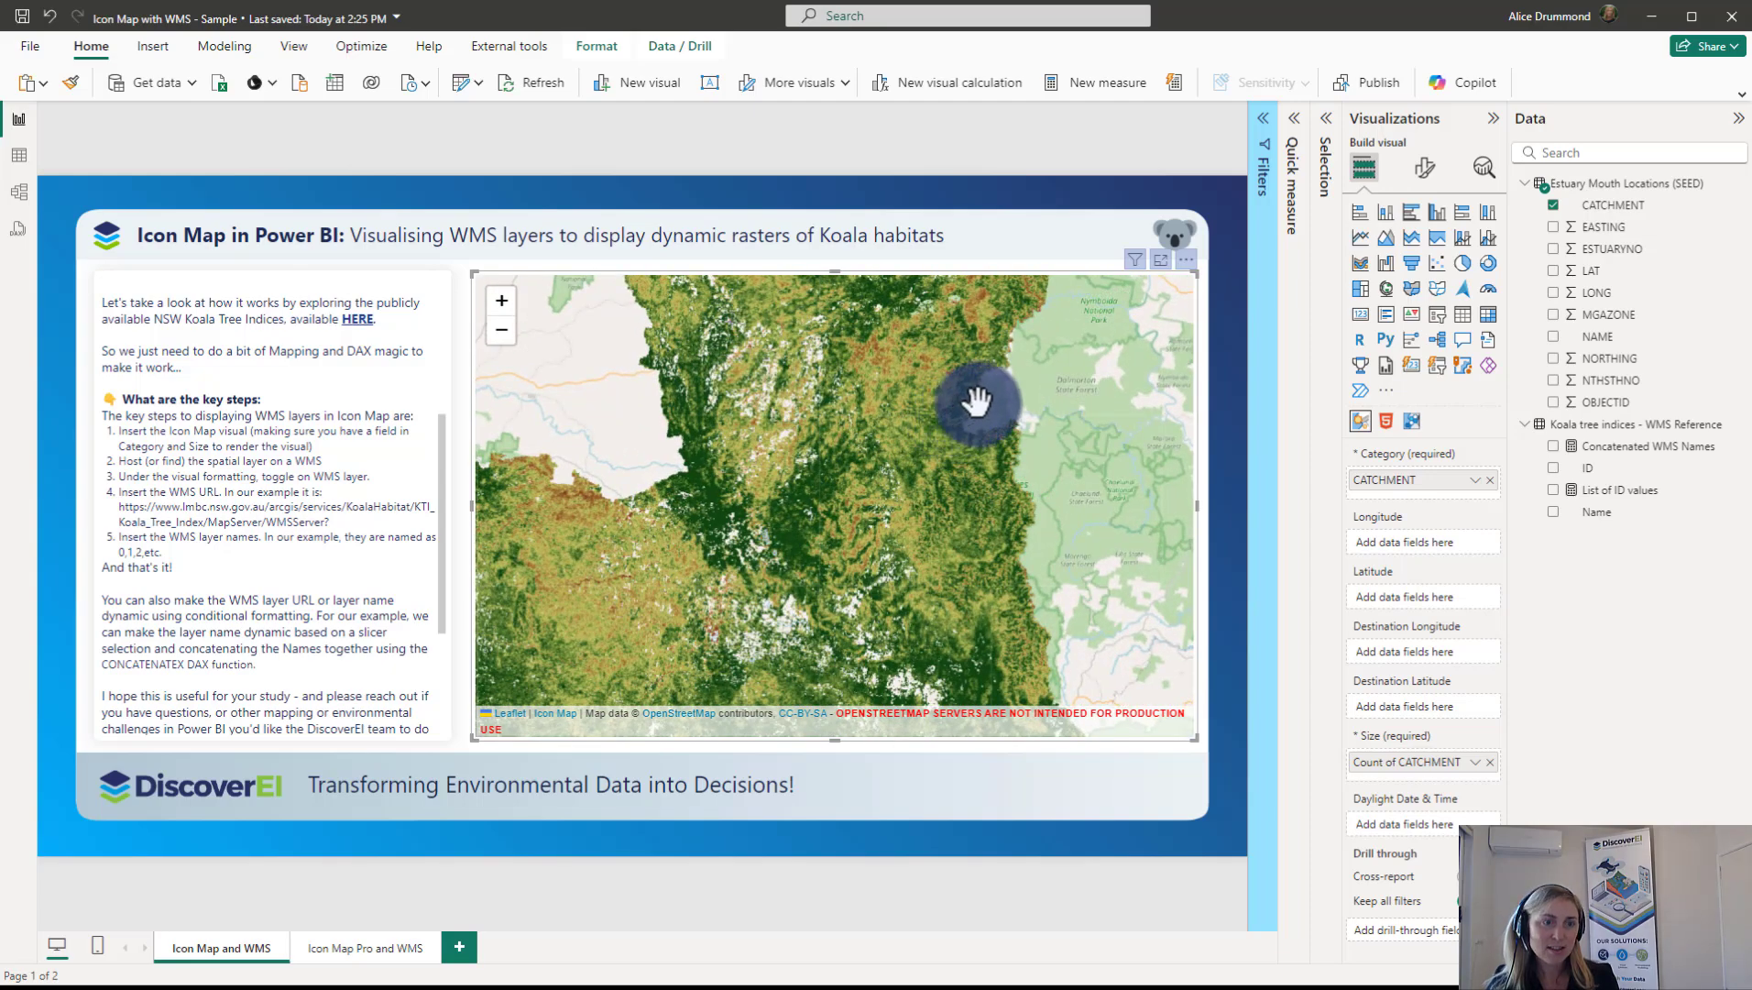
scroll(977, 401, "up", 1)
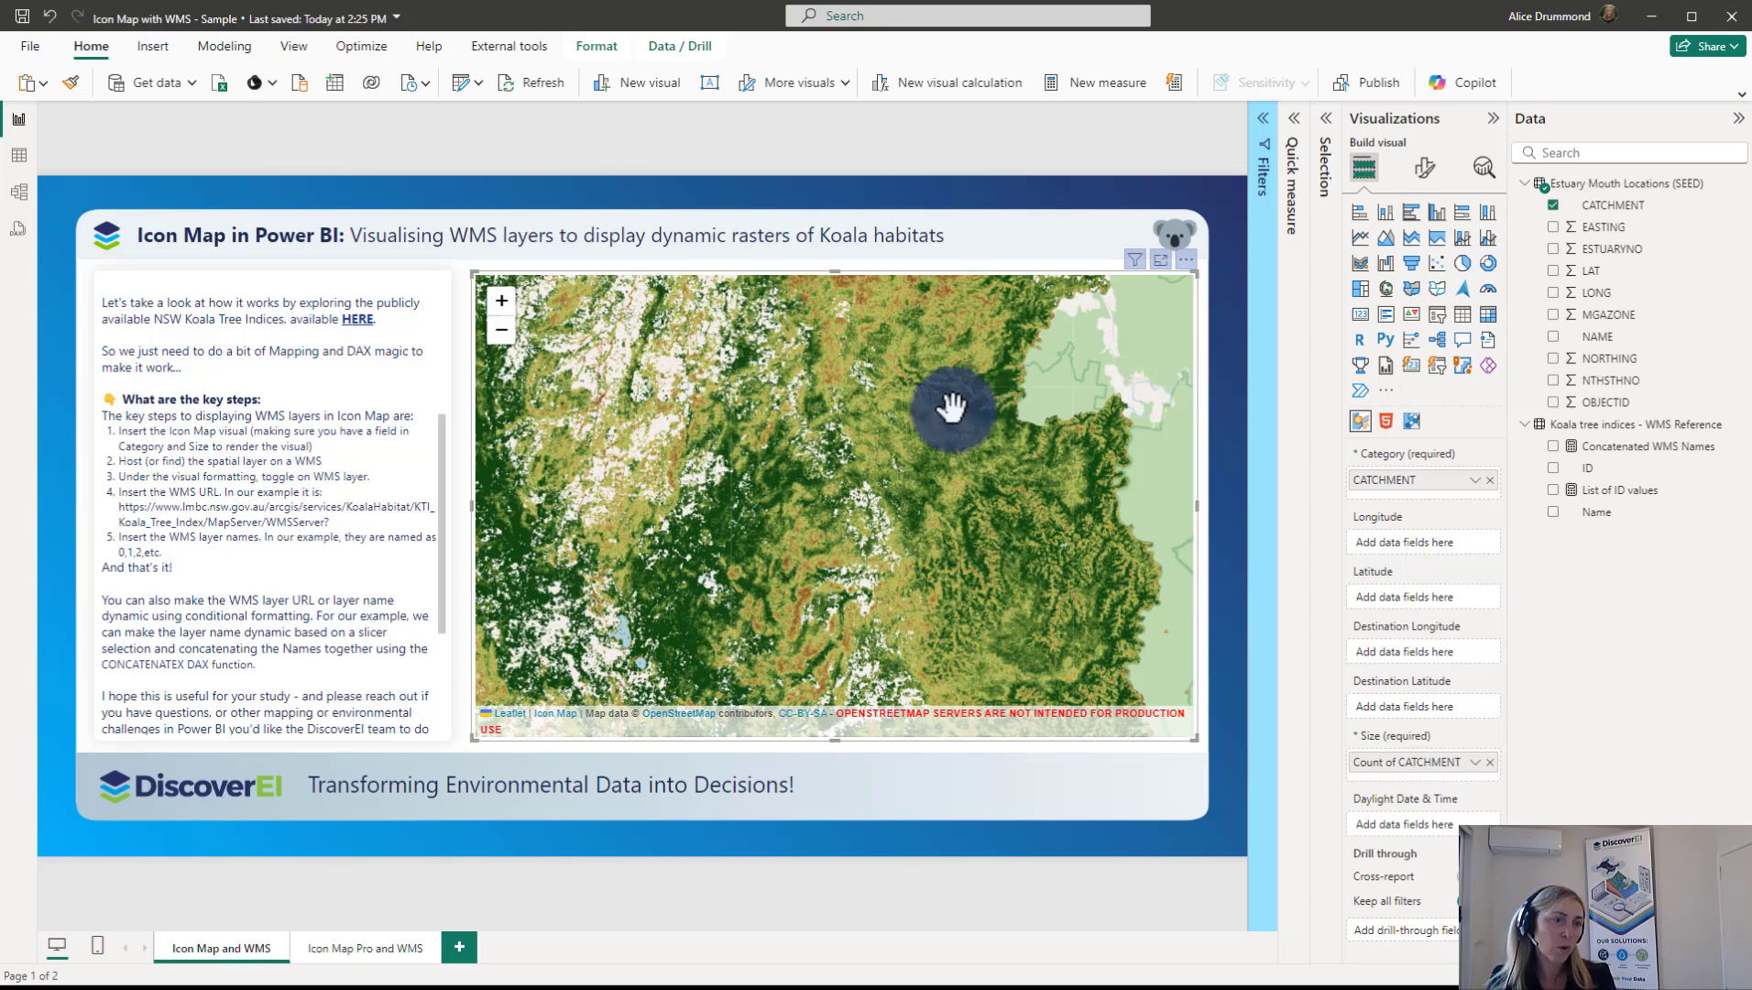
Scroll the left-hand instructions text box down to the Connect section and its contact links.
scroll(277, 568, "down", 4)
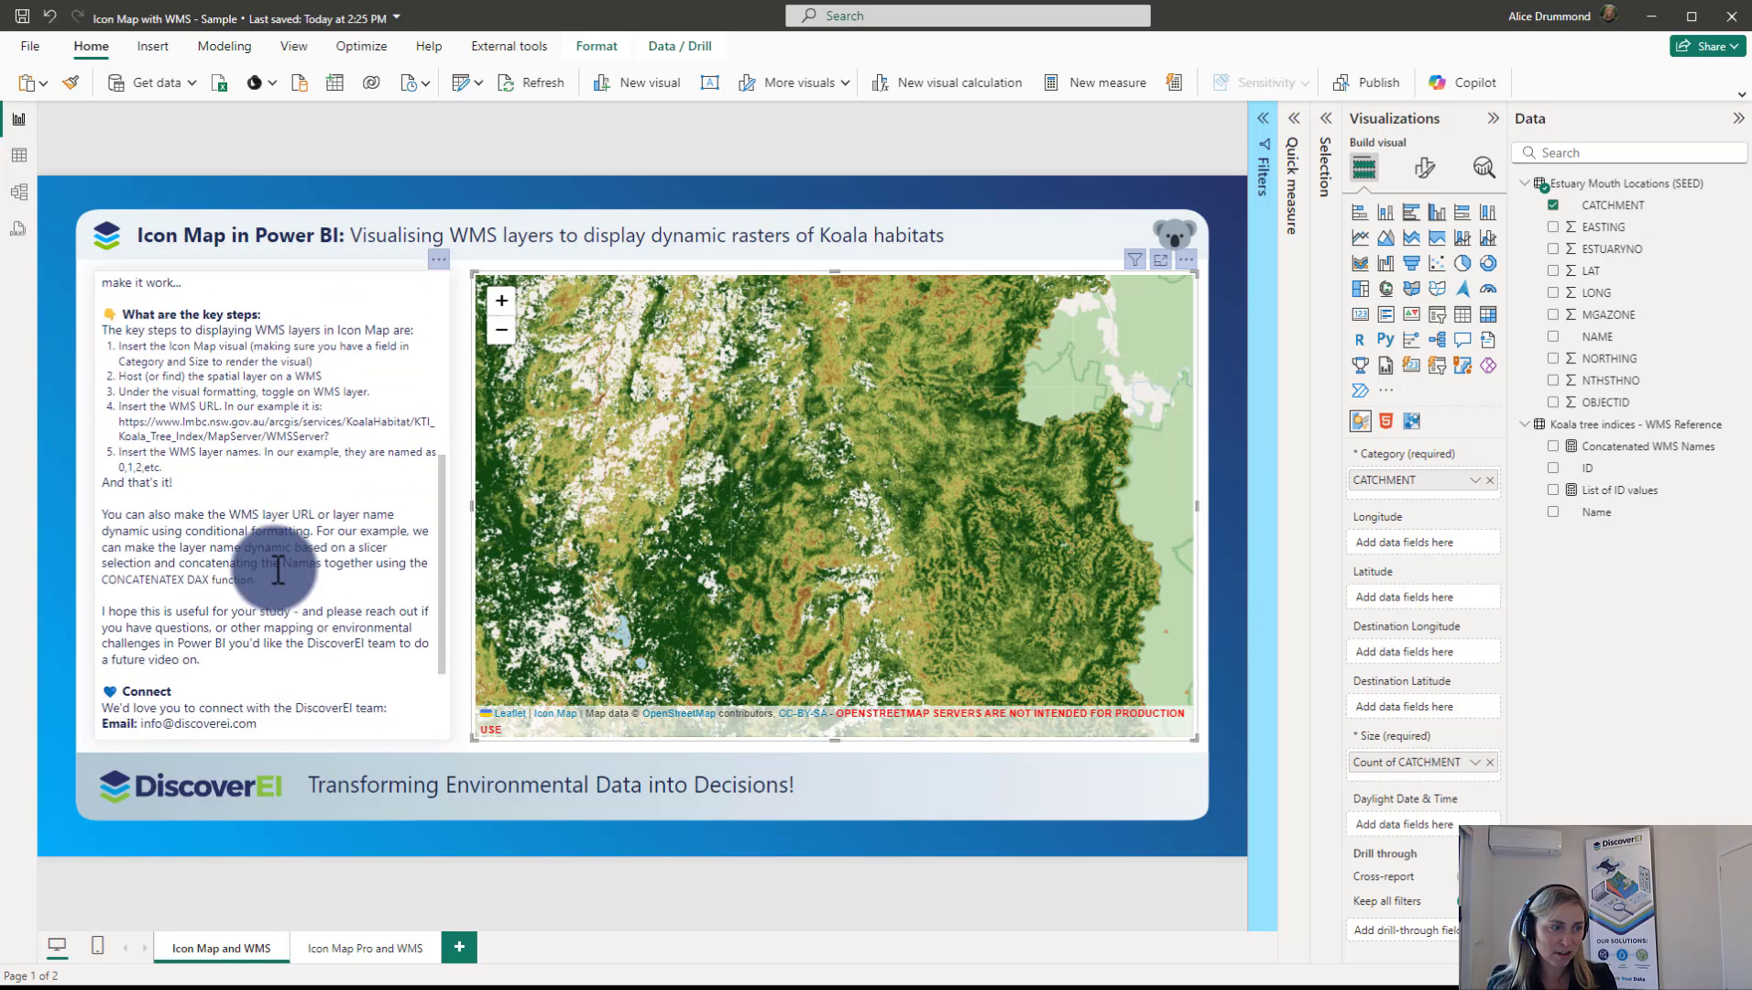